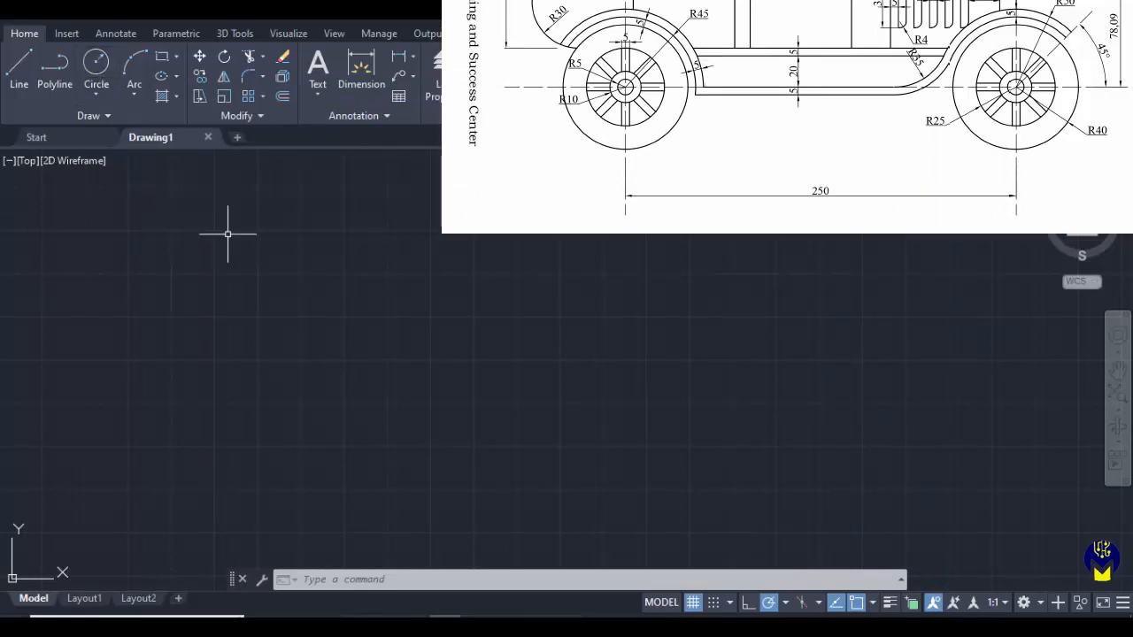
# Draw a circle of radius 5 in the empty drawing area as the centre of the wheel hub
pyautogui.click(96, 63)
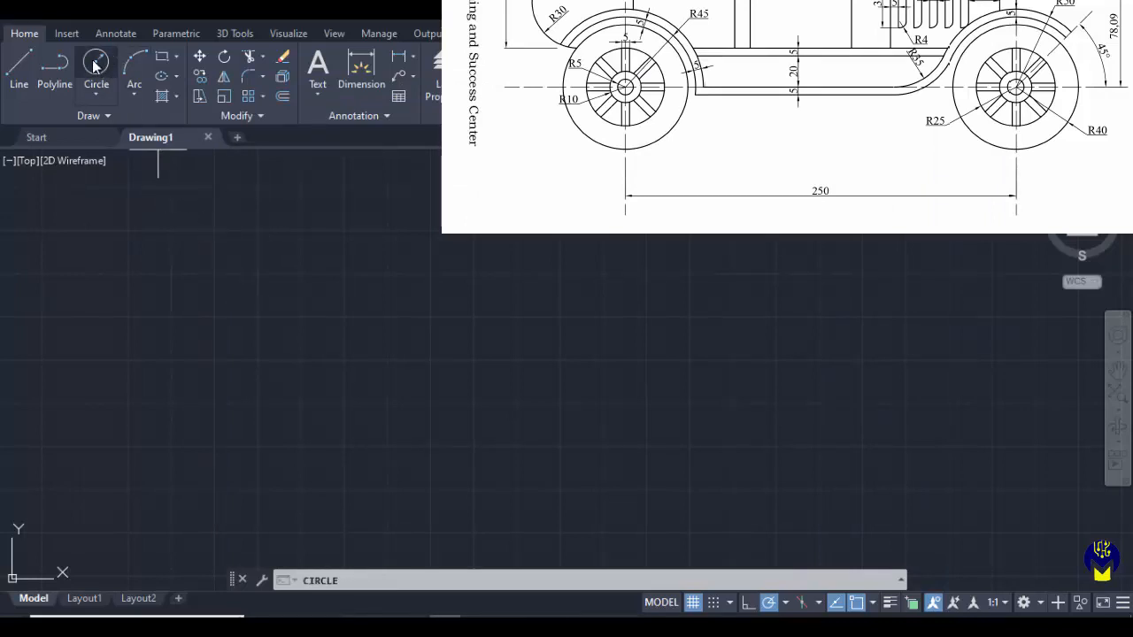
pyautogui.click(409, 334)
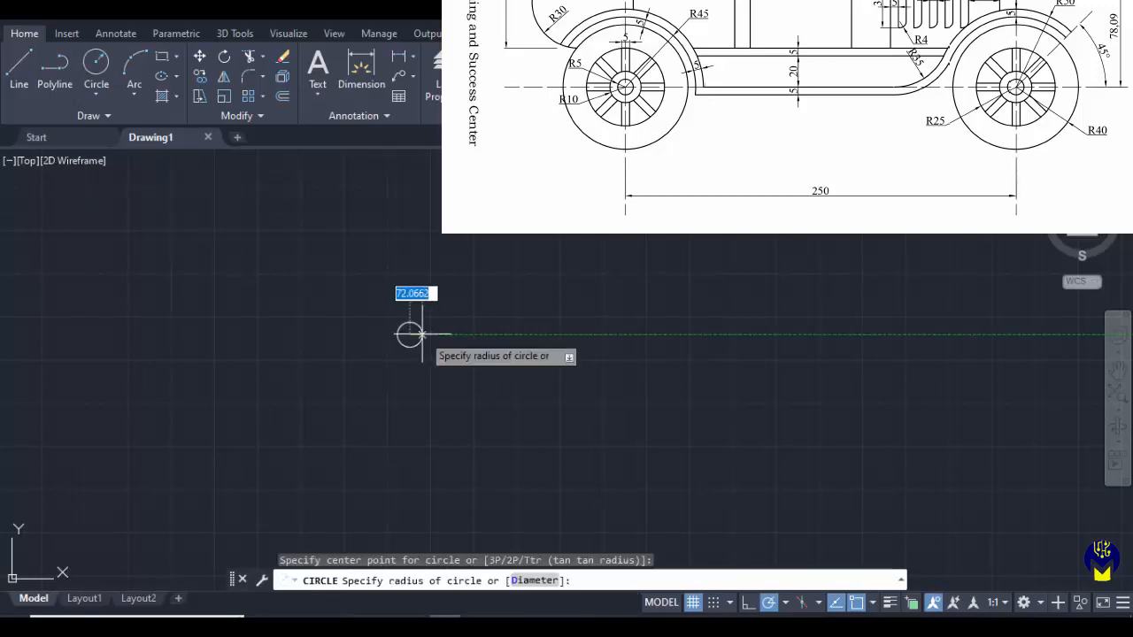
pyautogui.write('5')
pyautogui.press('Return')
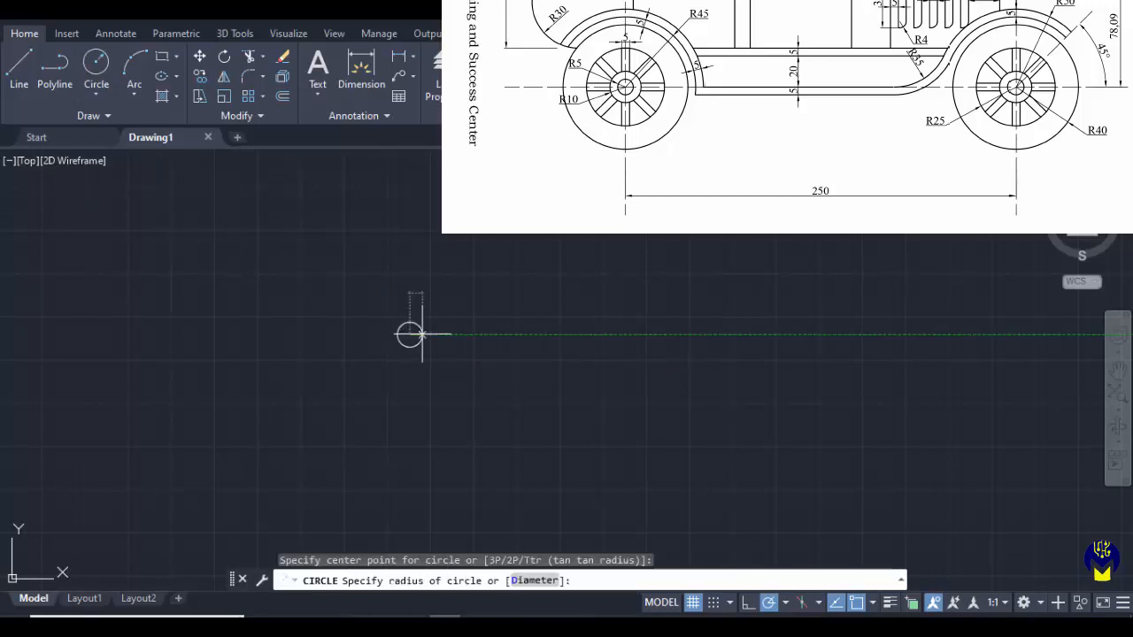
# Draw a concentric circle of radius 10 around the small hub circle
pyautogui.scroll(7, 415, 321)
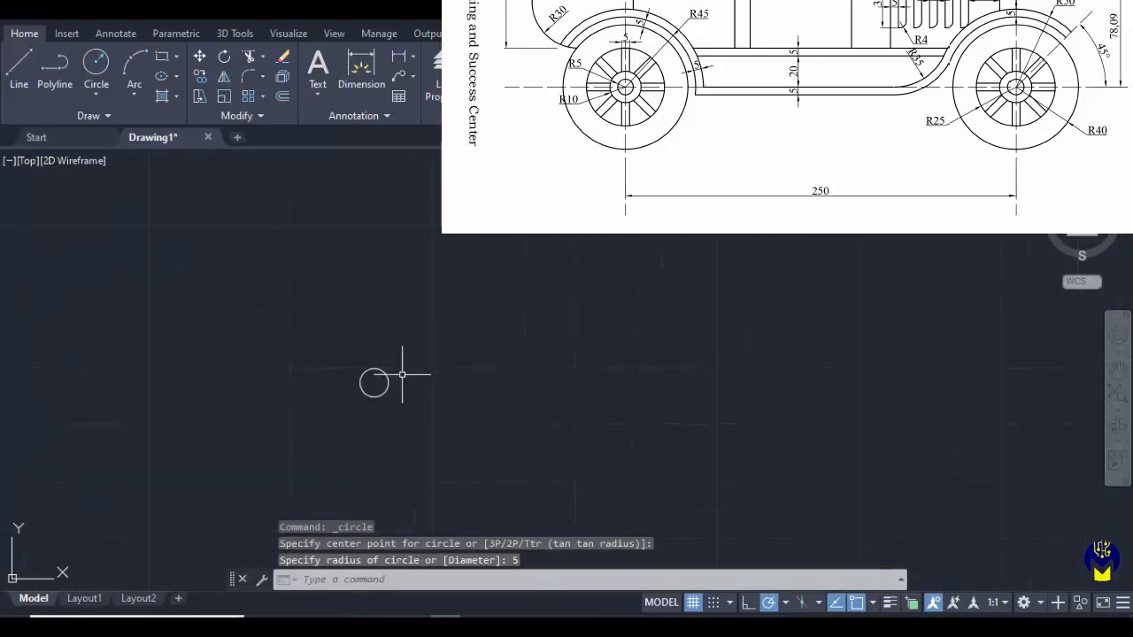
pyautogui.moveTo(377, 395); pyautogui.dragTo(461, 323, button='middle')
pyautogui.scroll(-2, 434, 316)
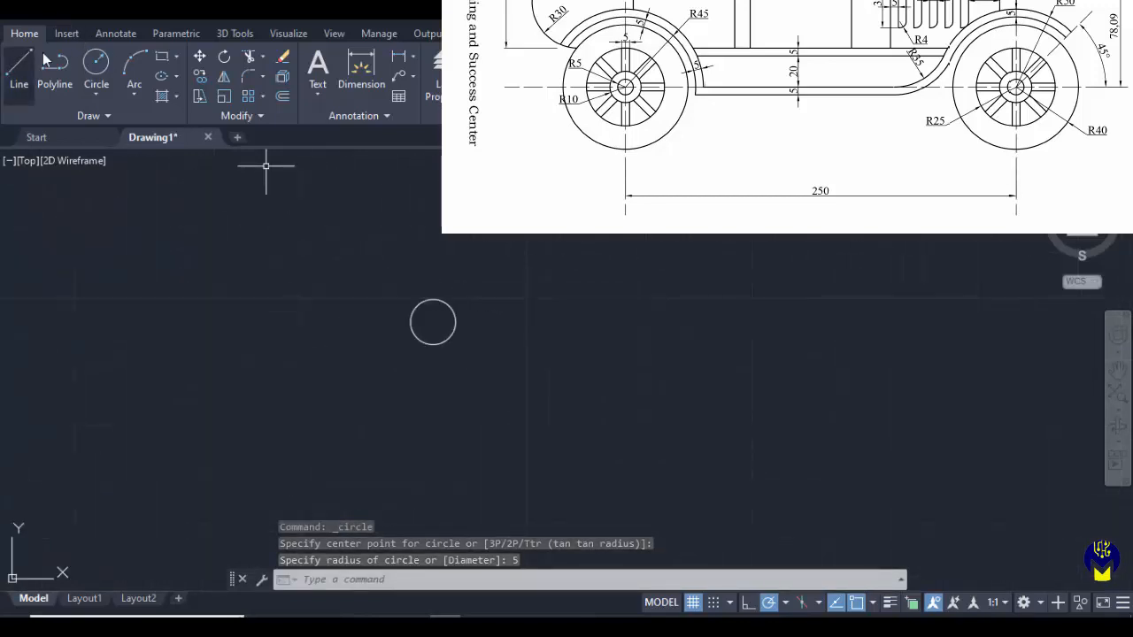
pyautogui.click(95, 62)
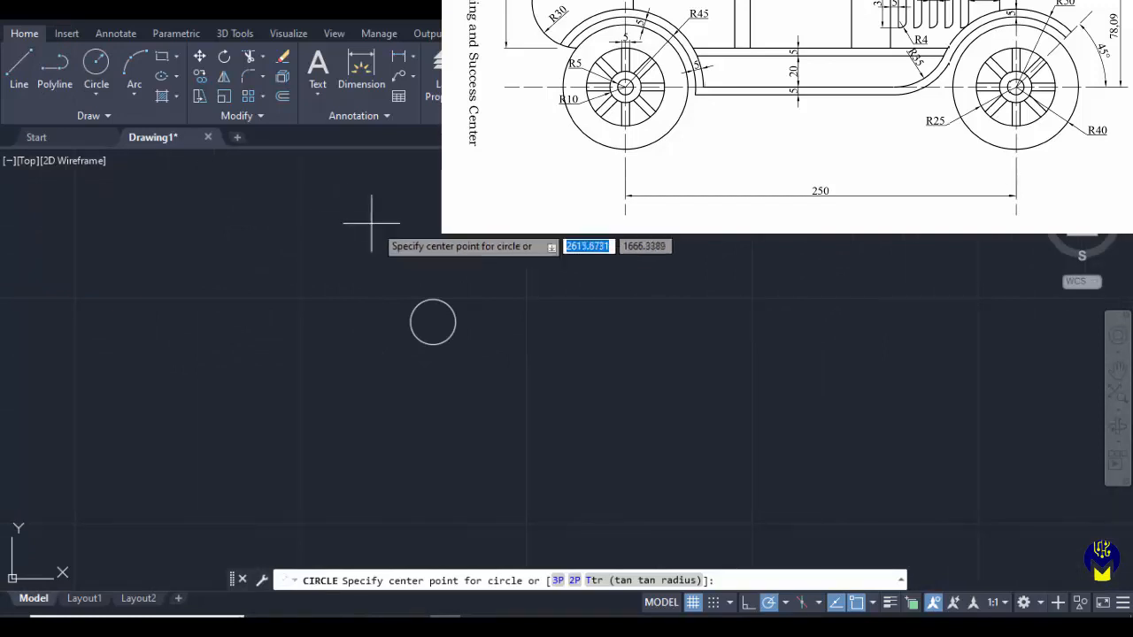
pyautogui.click(433, 321)
pyautogui.write('5')
pyautogui.press('Return')
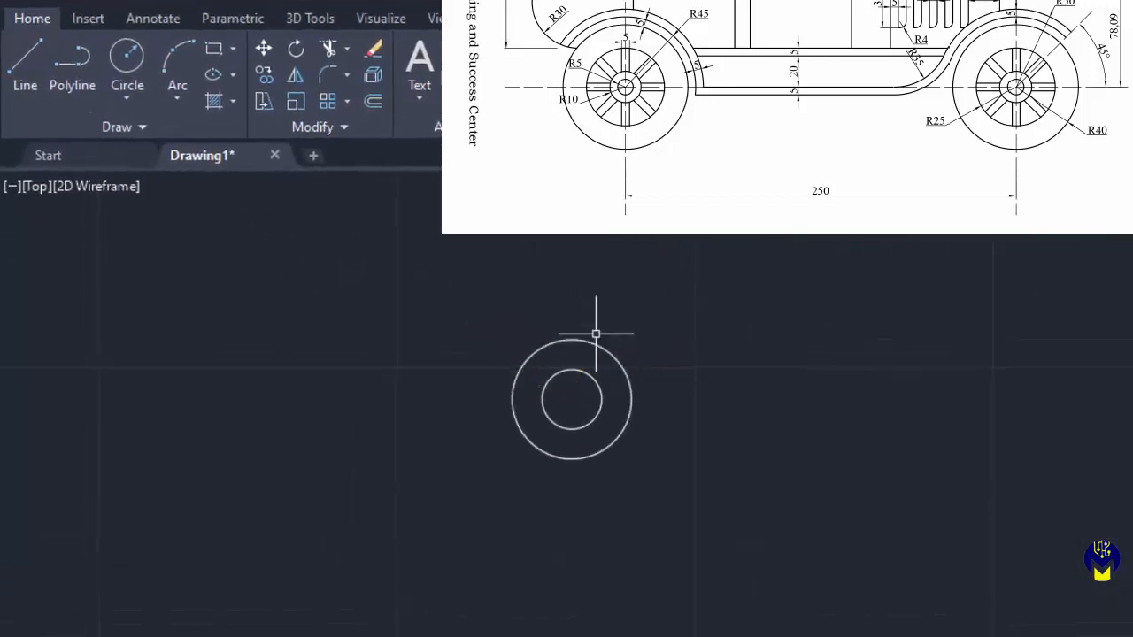
# Add a concentric circle of radius 25 from the hub centre as the wheel rim
pyautogui.press('Return')
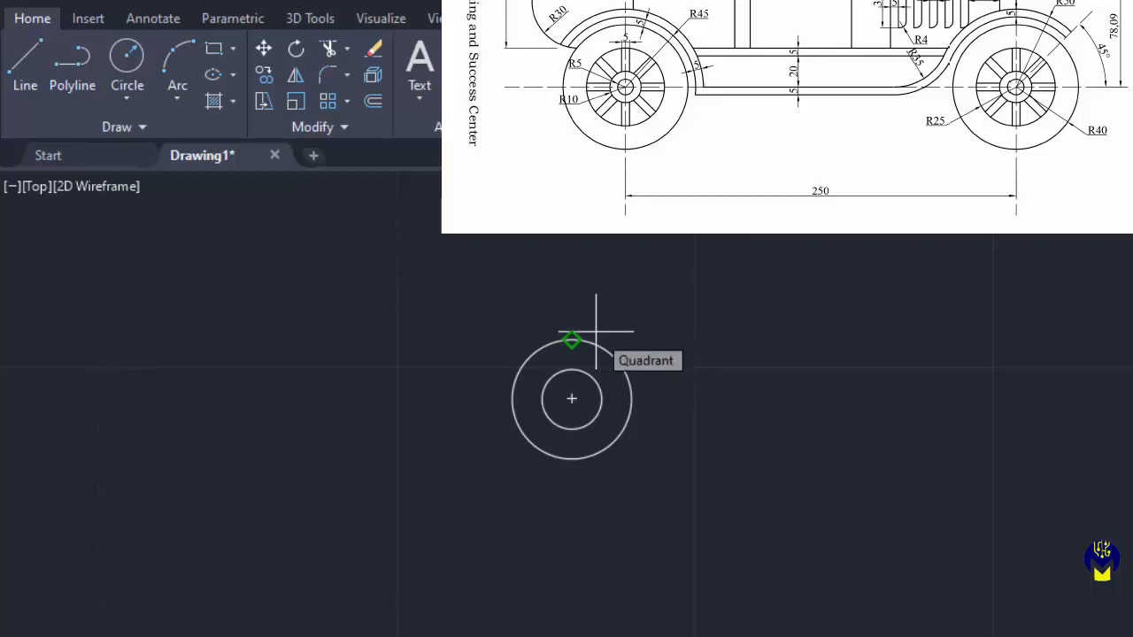
pyautogui.click(130, 56)
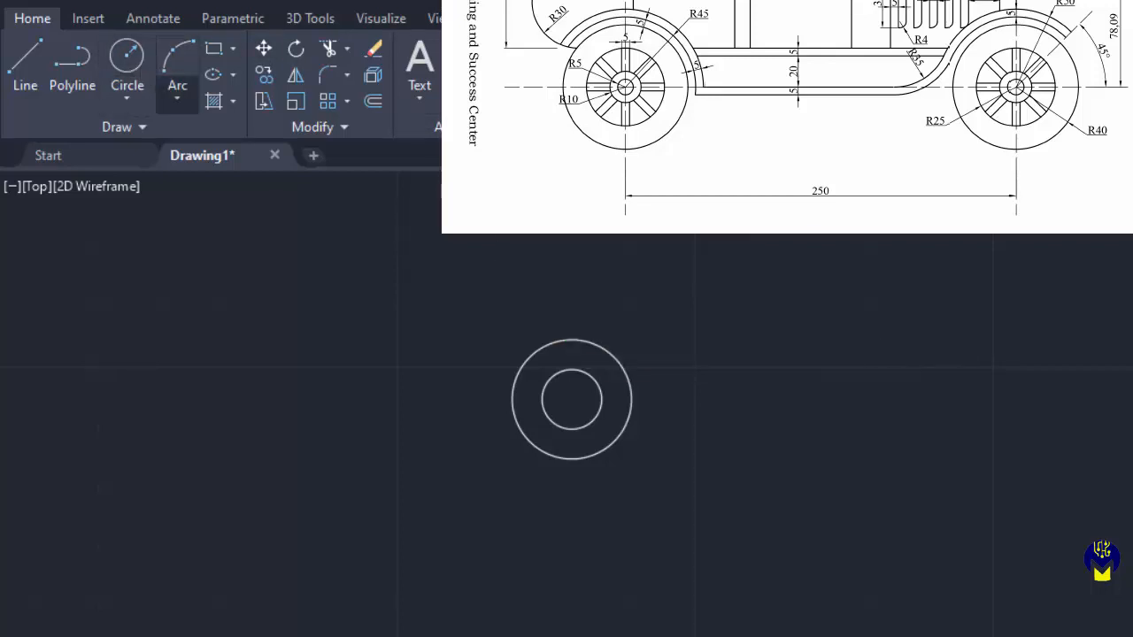
pyautogui.click(572, 400)
pyautogui.write('2')
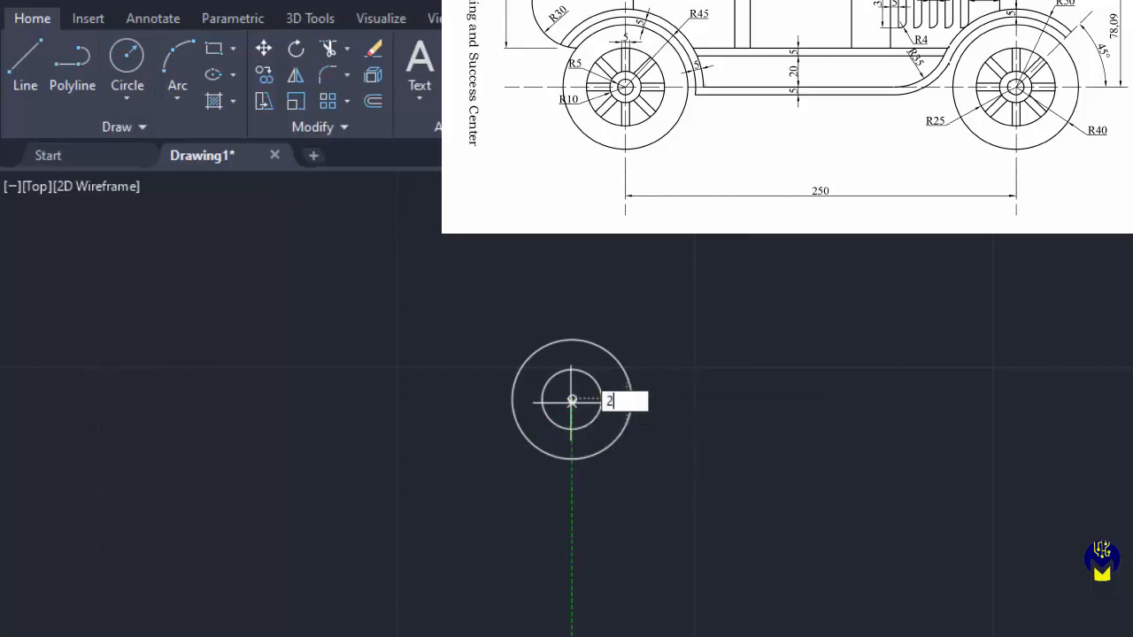
pyautogui.write('5')
pyautogui.press('Return')
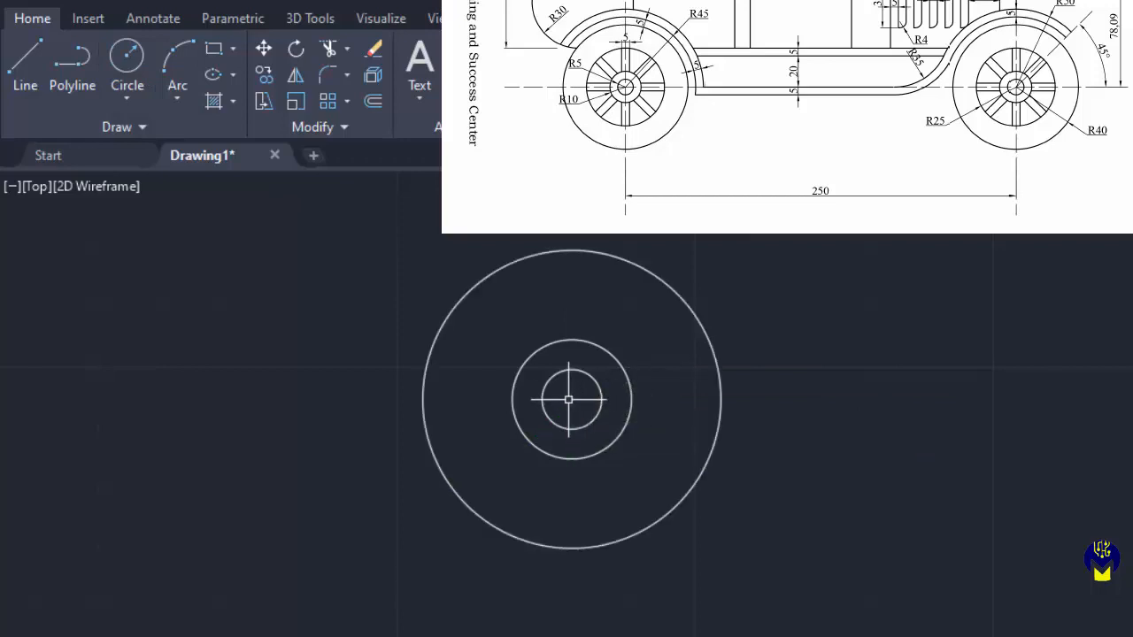
# Add the tyre outline as a concentric circle of radius 40 from the hub centre
pyautogui.press('Return')
pyautogui.click(571, 399)
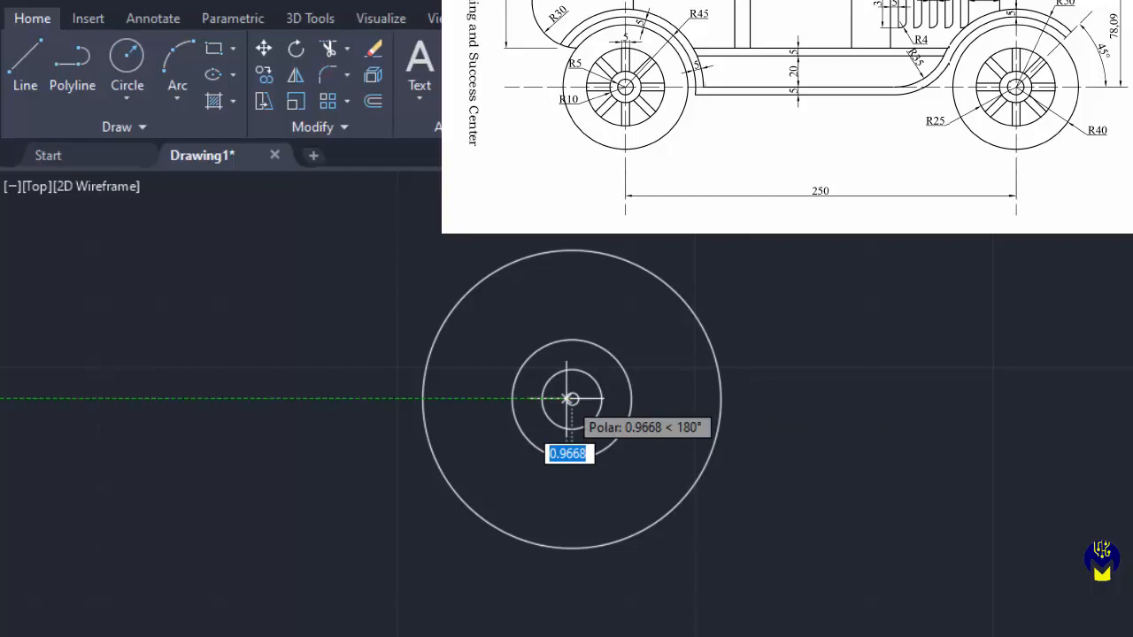
pyautogui.write('40')
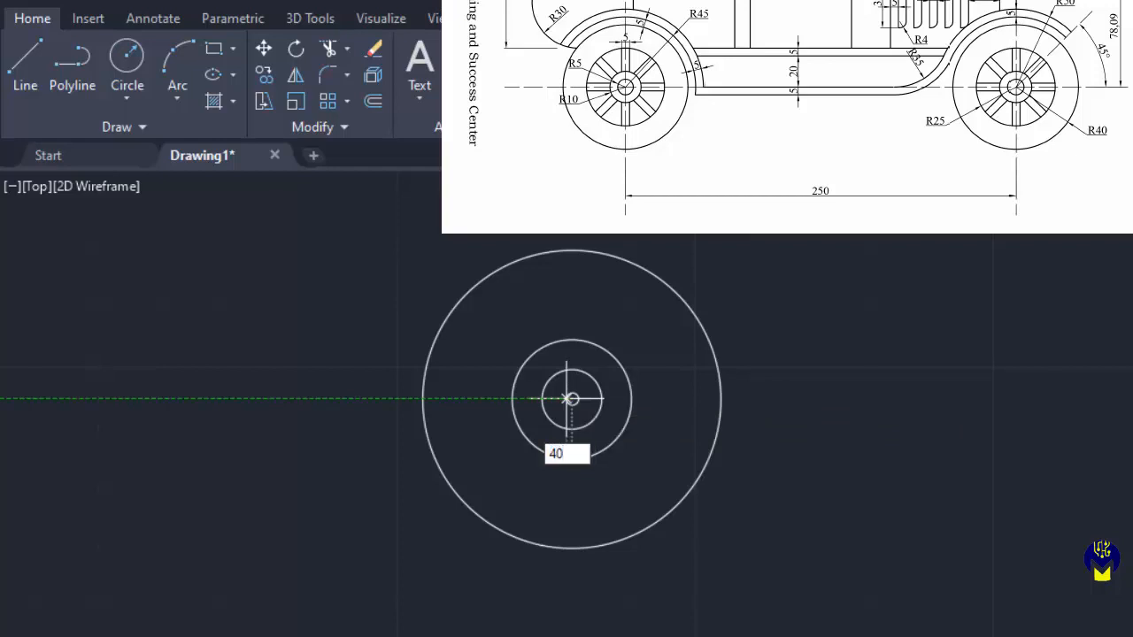
pyautogui.press('Return')
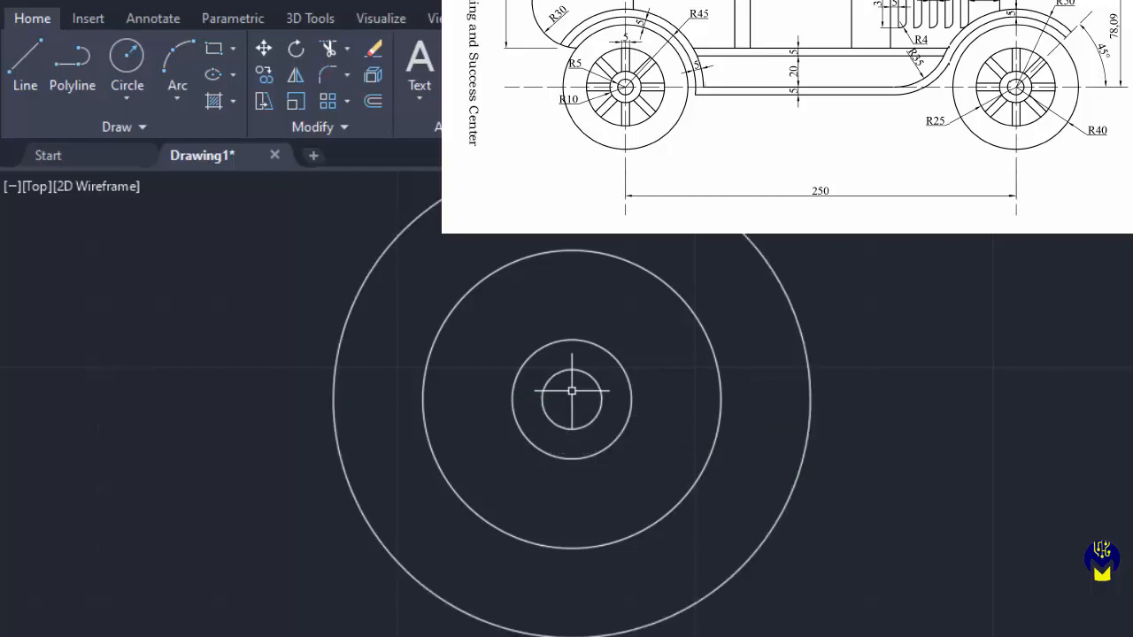
# Draw a vertical line from the wheel centre to the top quadrant of the outermost circle
pyautogui.scroll(-3, 589, 368)
pyautogui.moveTo(607, 354); pyautogui.dragTo(627, 387, button='middle')
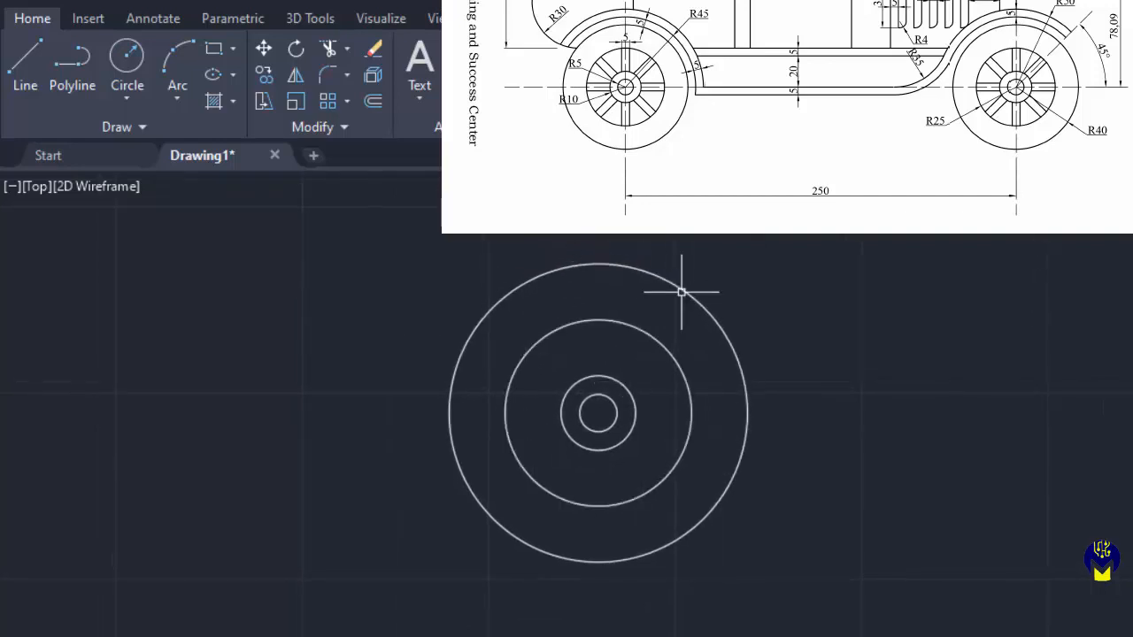
pyautogui.click(26, 71)
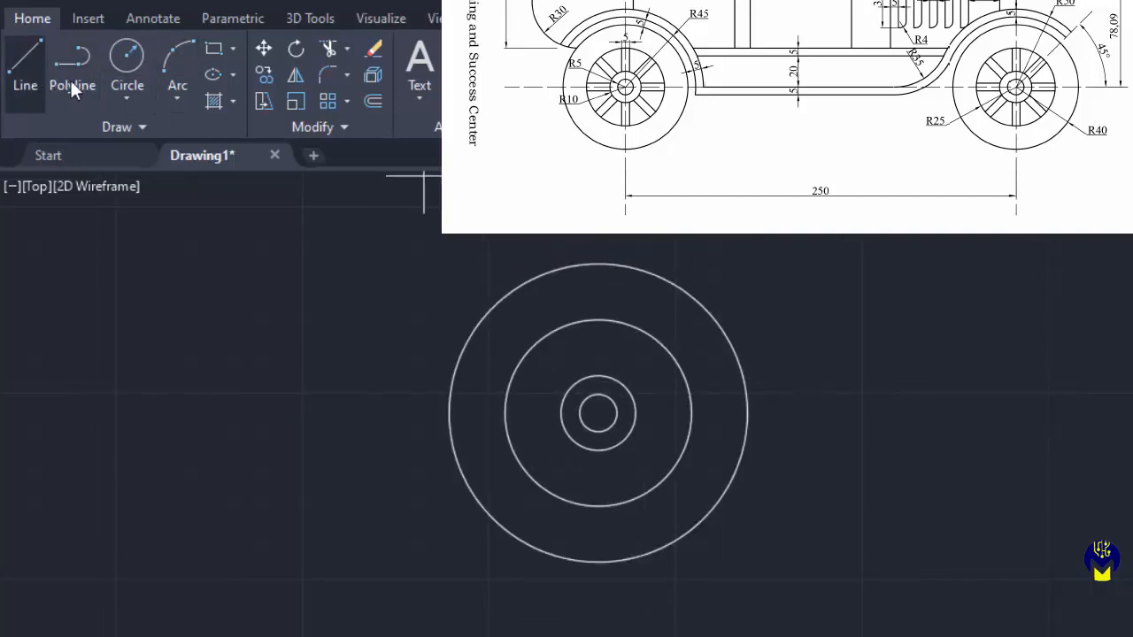
pyautogui.click(598, 414)
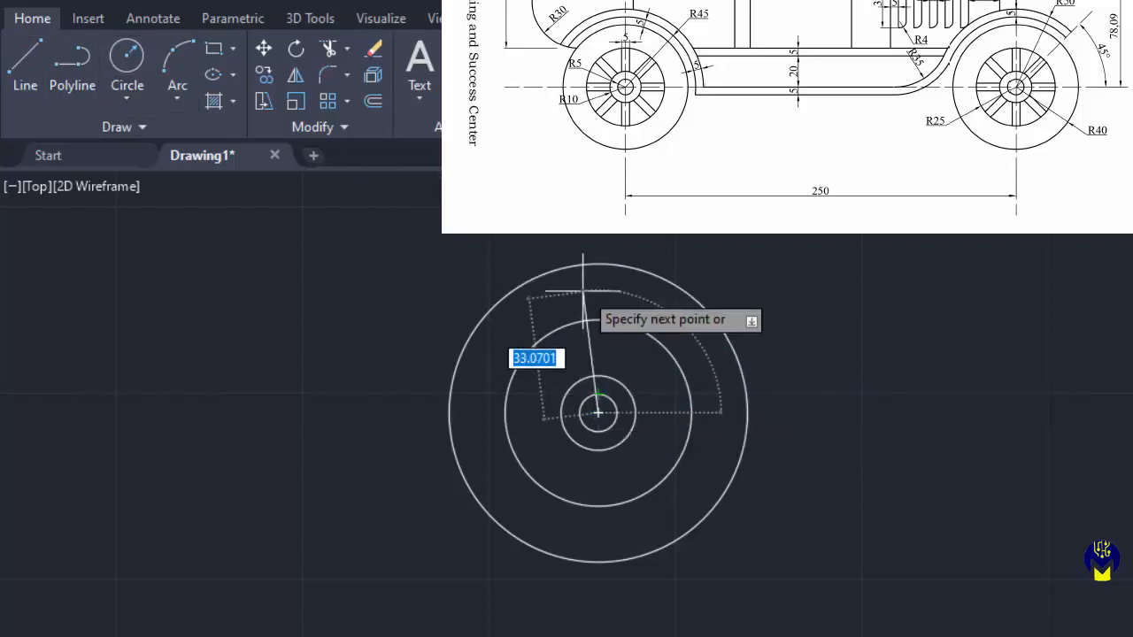
pyautogui.click(598, 263)
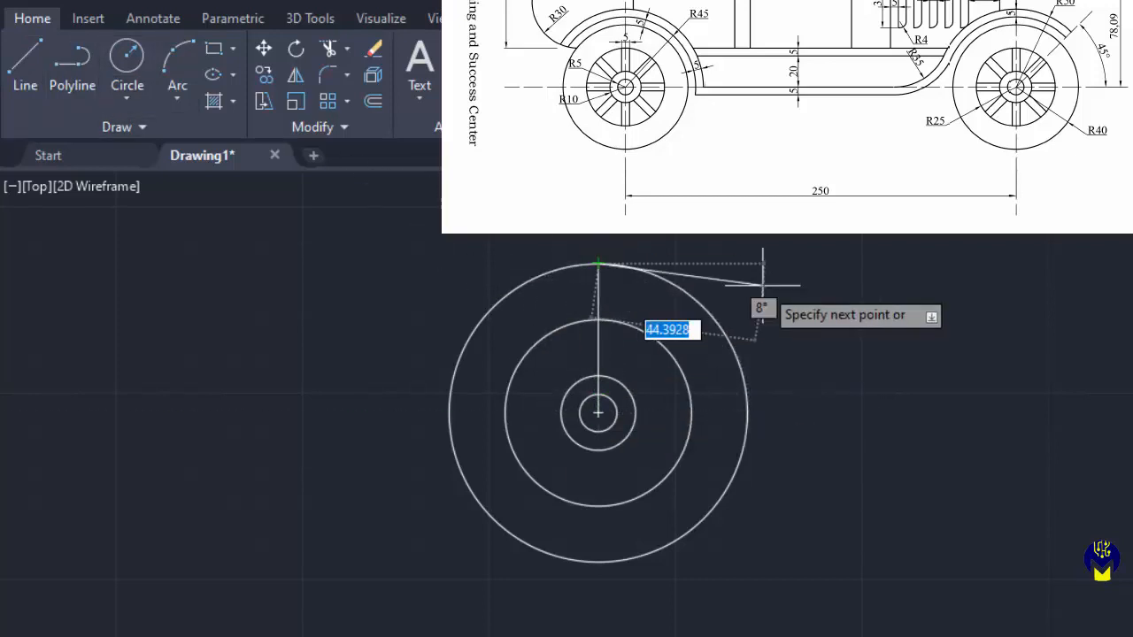
pyautogui.press('Escape')
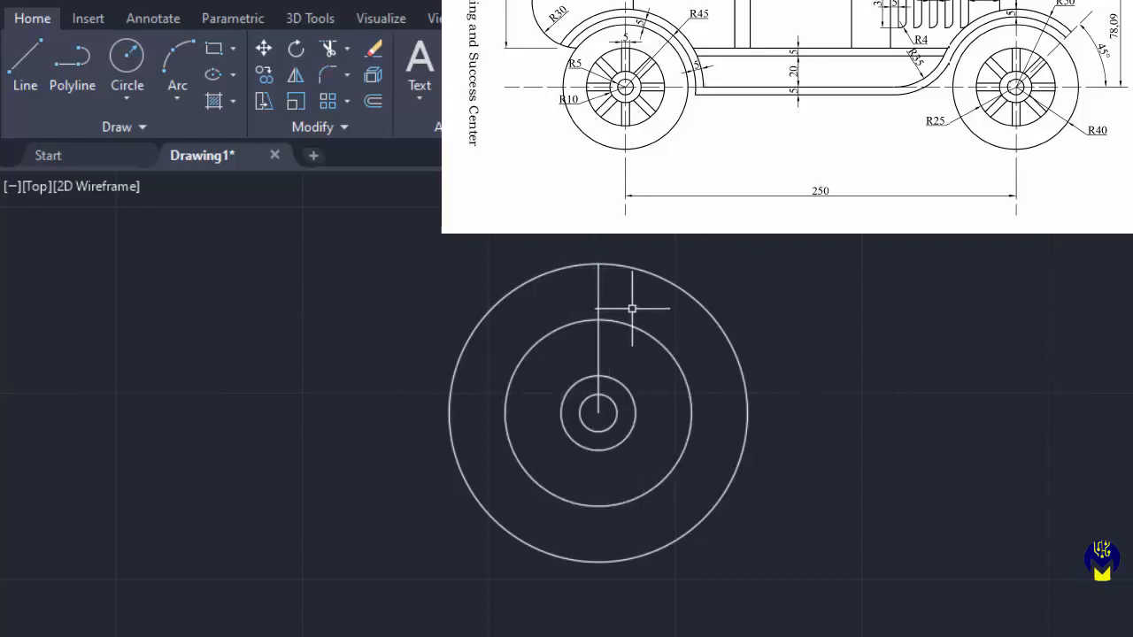
# Offset the vertical line by 2.5 to both sides to form the spoke edges
pyautogui.click(377, 99)
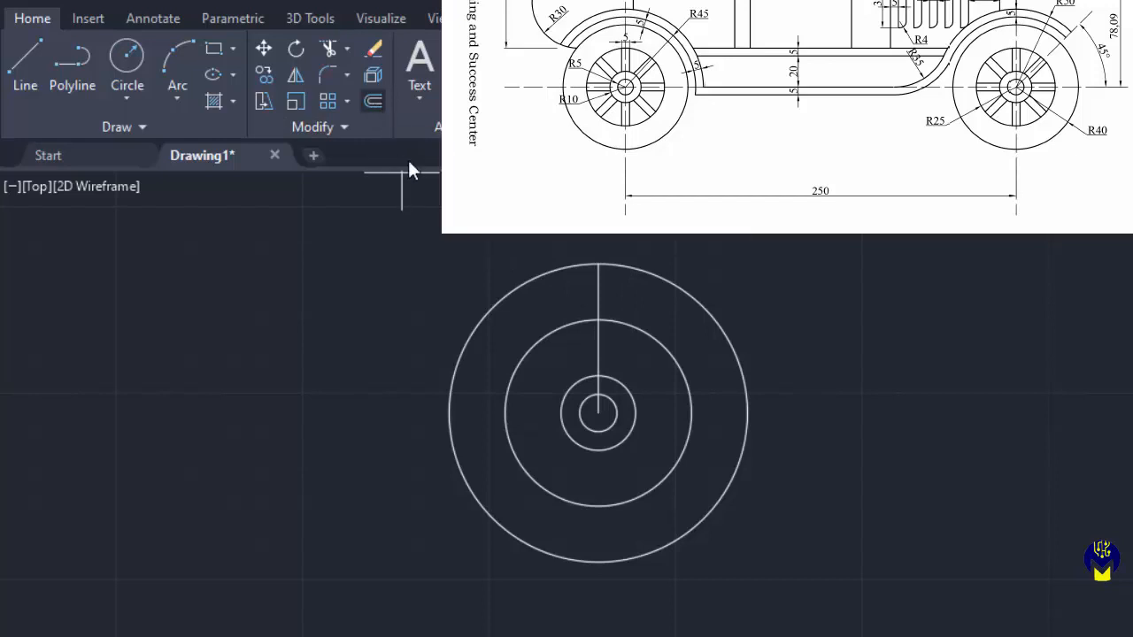
pyautogui.write('2.5')
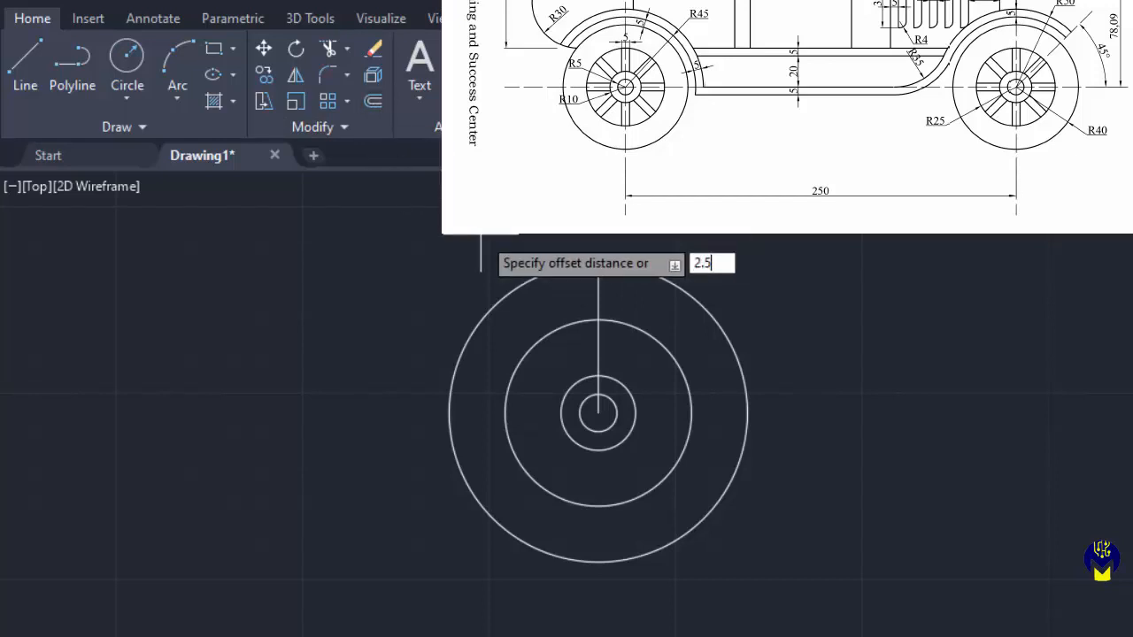
pyautogui.press('Return')
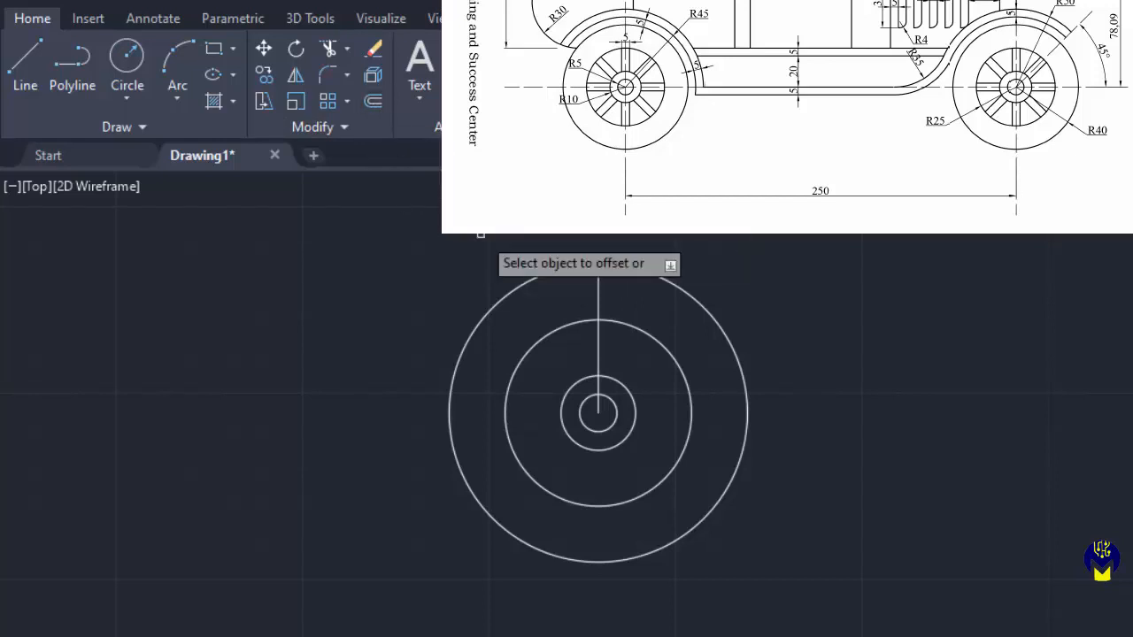
pyautogui.click(599, 299)
pyautogui.click(614, 298)
pyautogui.scroll(4, 599, 299)
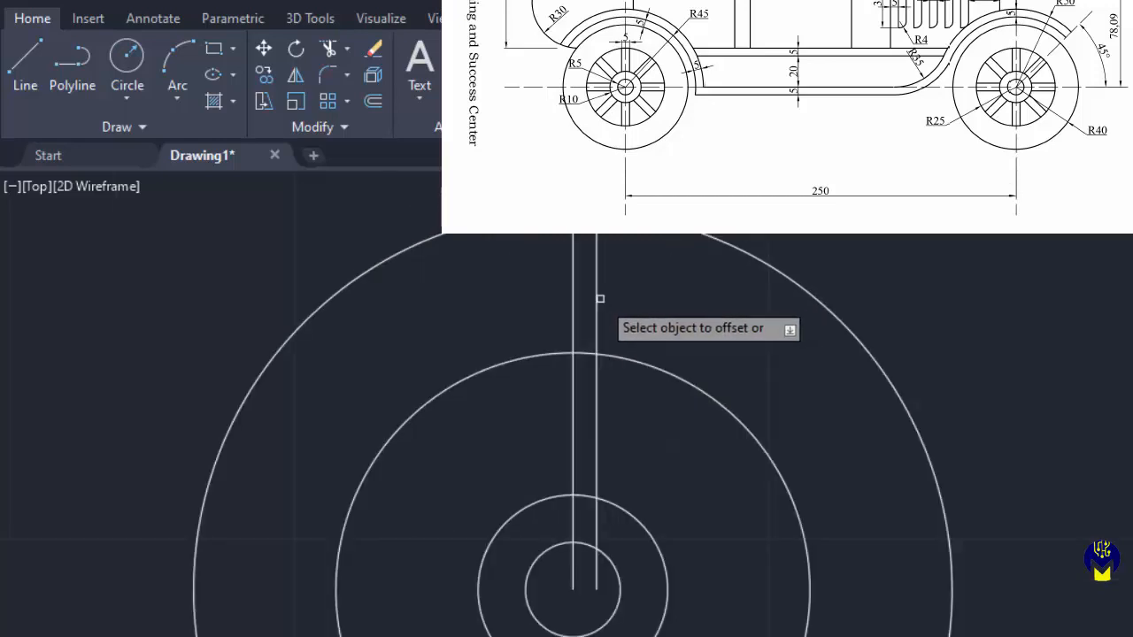
pyautogui.click(572, 302)
pyautogui.click(513, 298)
pyautogui.scroll(-2, 650, 306)
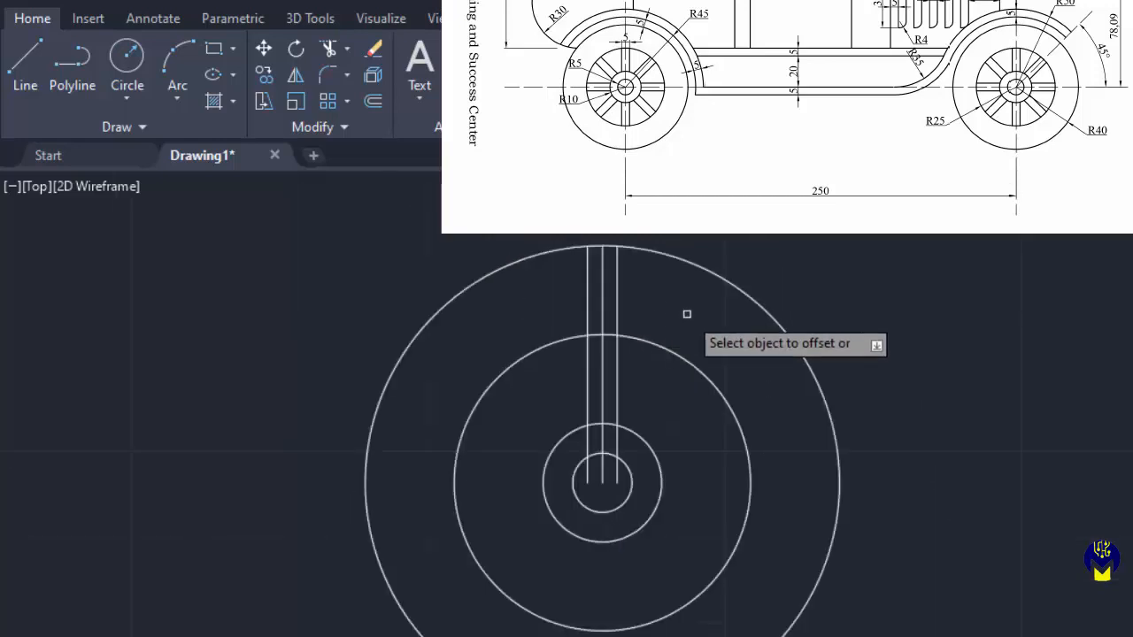
# Trim the three vertical lines inside the radius 10 hub circle
pyautogui.click(332, 46)
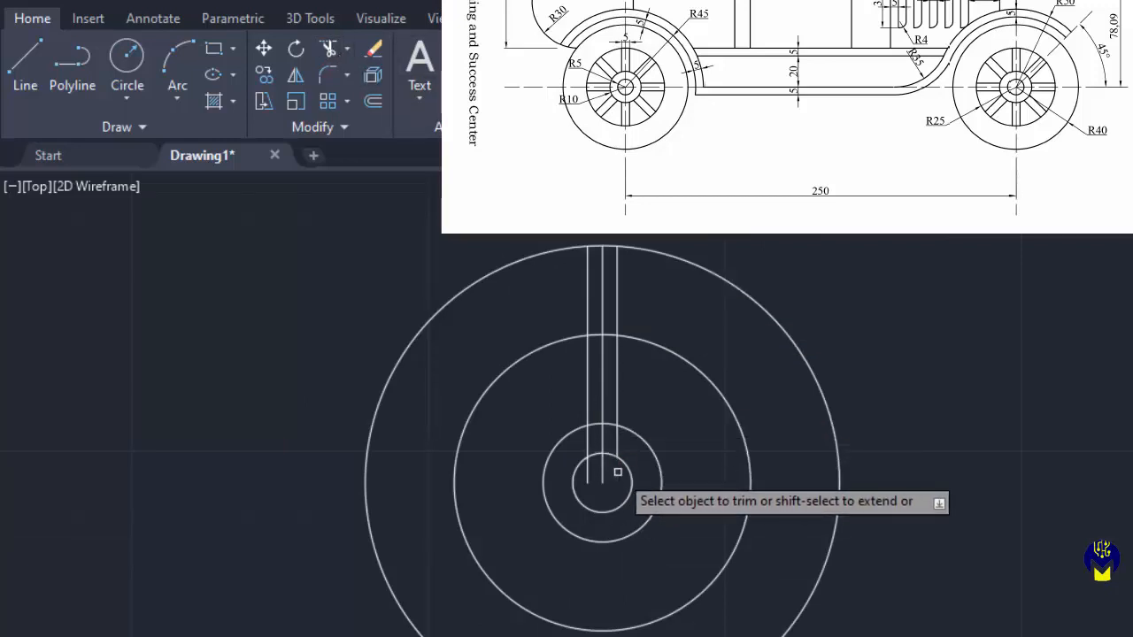
pyautogui.click(602, 467)
pyautogui.click(588, 469)
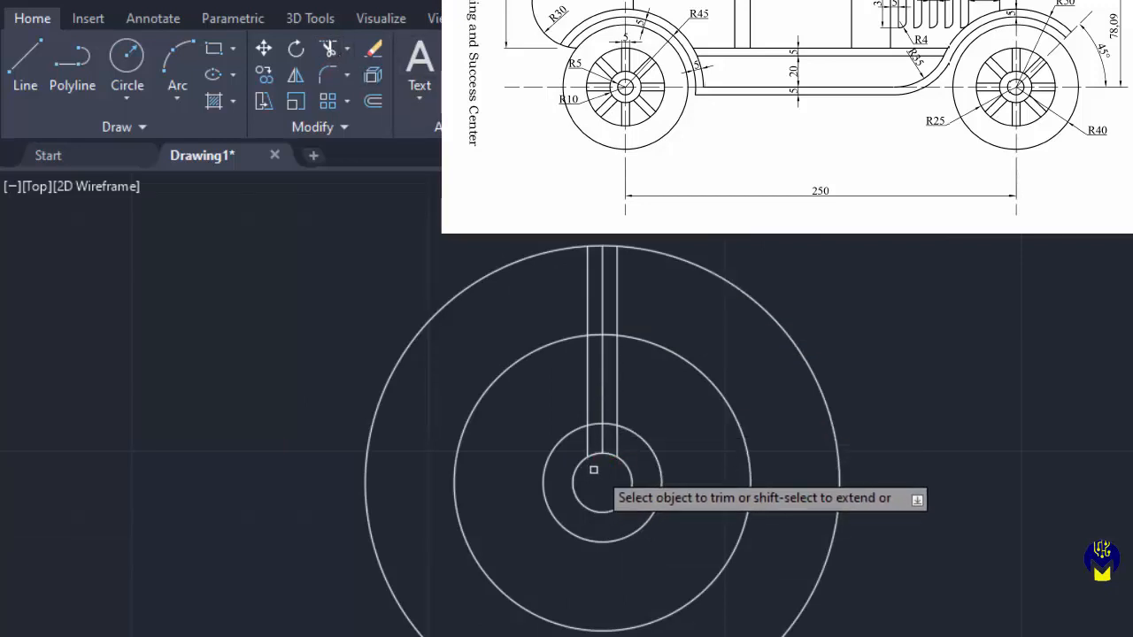
pyautogui.click(624, 445)
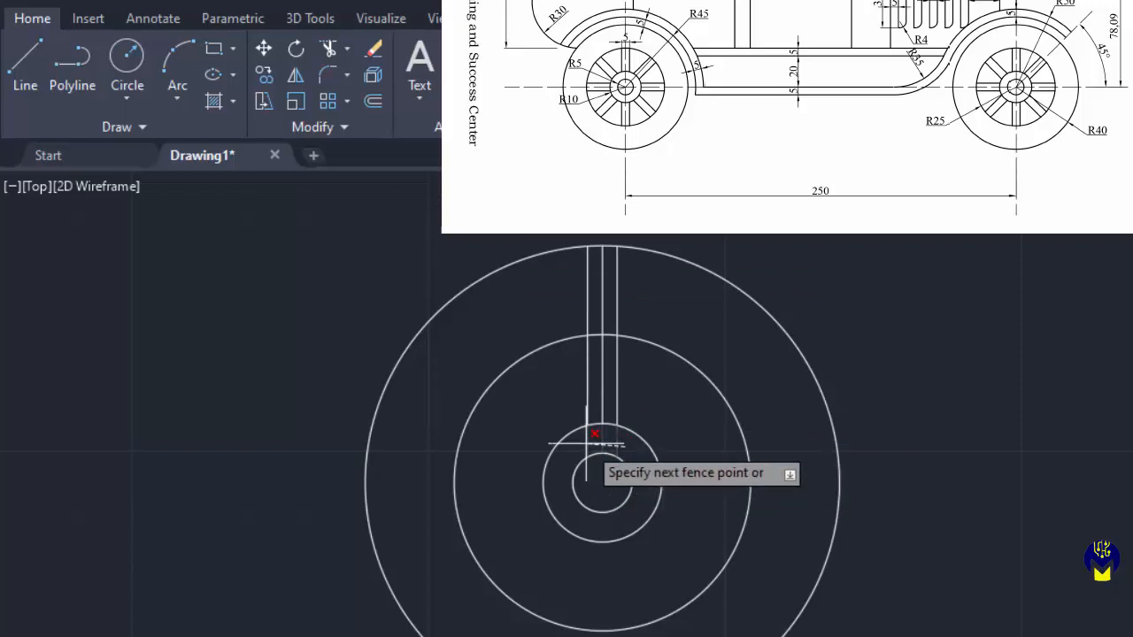
pyautogui.click(594, 434)
pyautogui.press('Return')
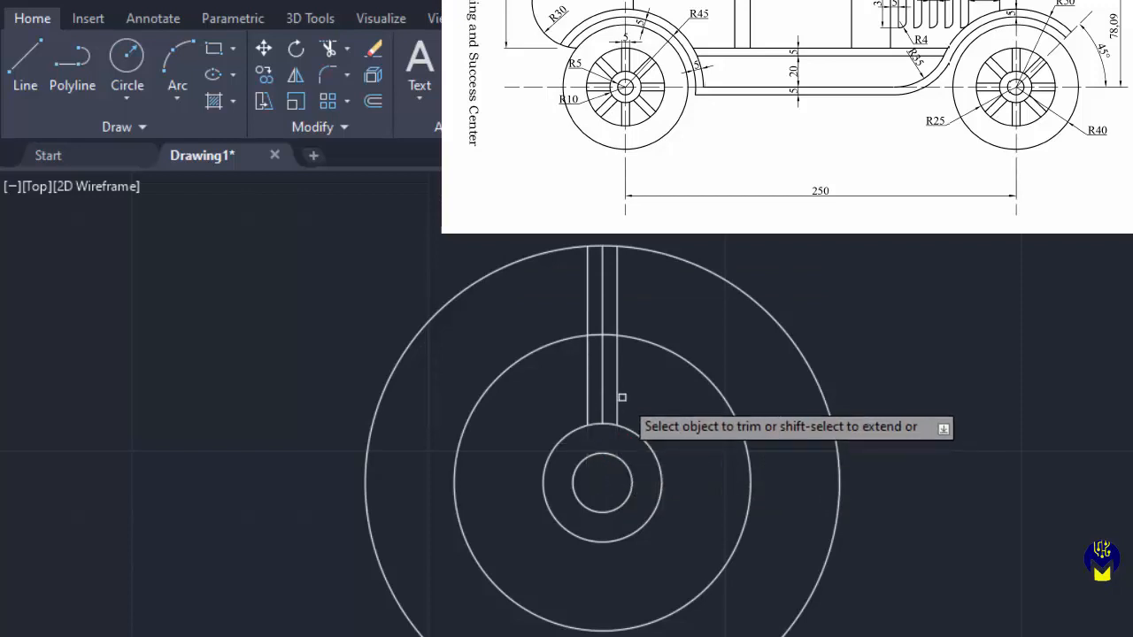
# Trim the vertical lines between the rim and tyre circles and remove the remaining middle line of the spoke
pyautogui.click(659, 299)
pyautogui.click(571, 288)
pyautogui.press('Return')
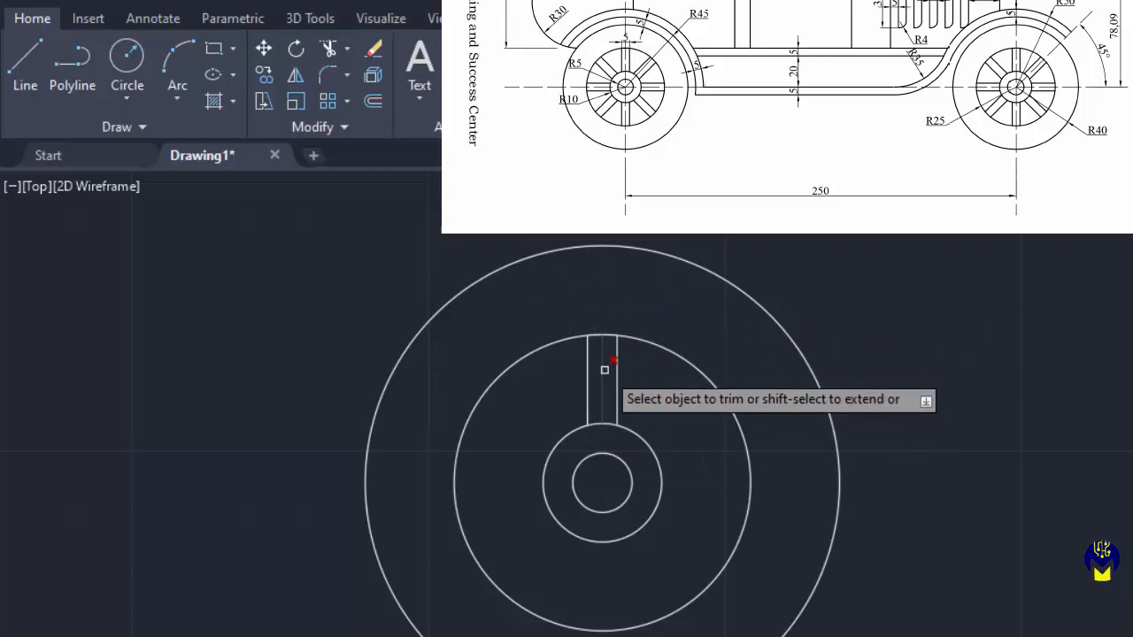
pyautogui.click(604, 367)
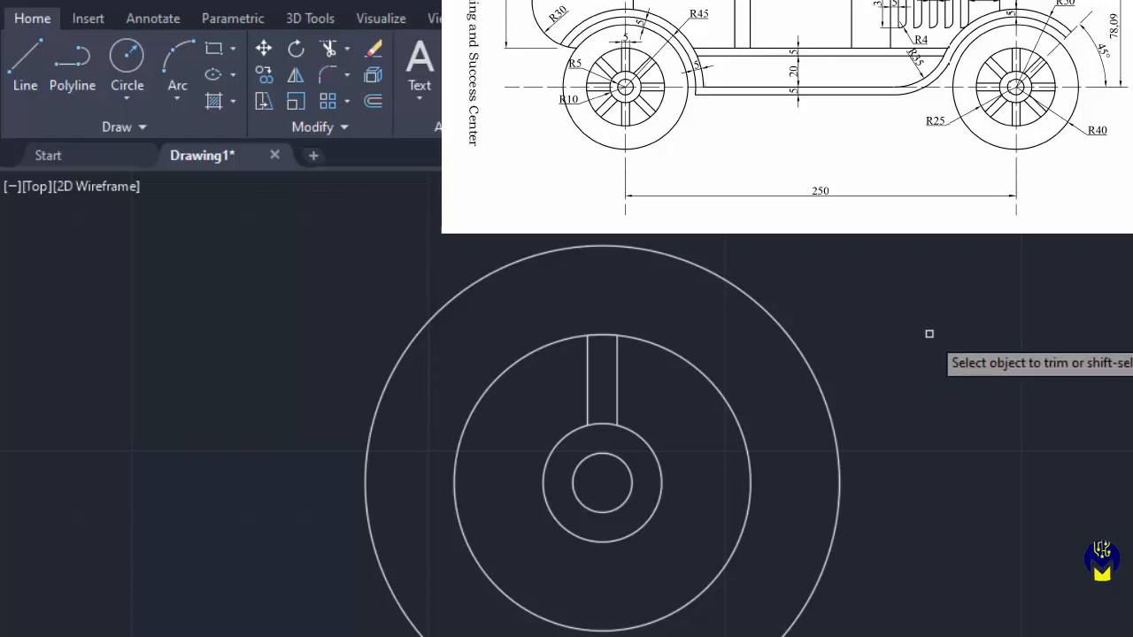
pyautogui.press('Escape')
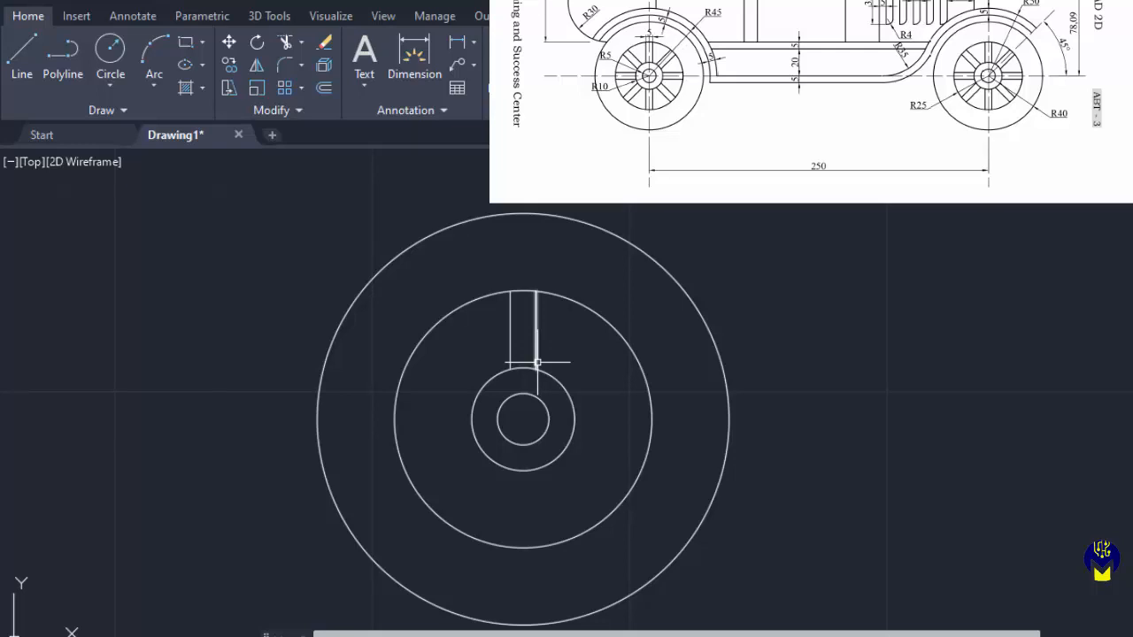
# Create a polar array of the two spoke edge lines around the wheel centre
pyautogui.click(301, 87)
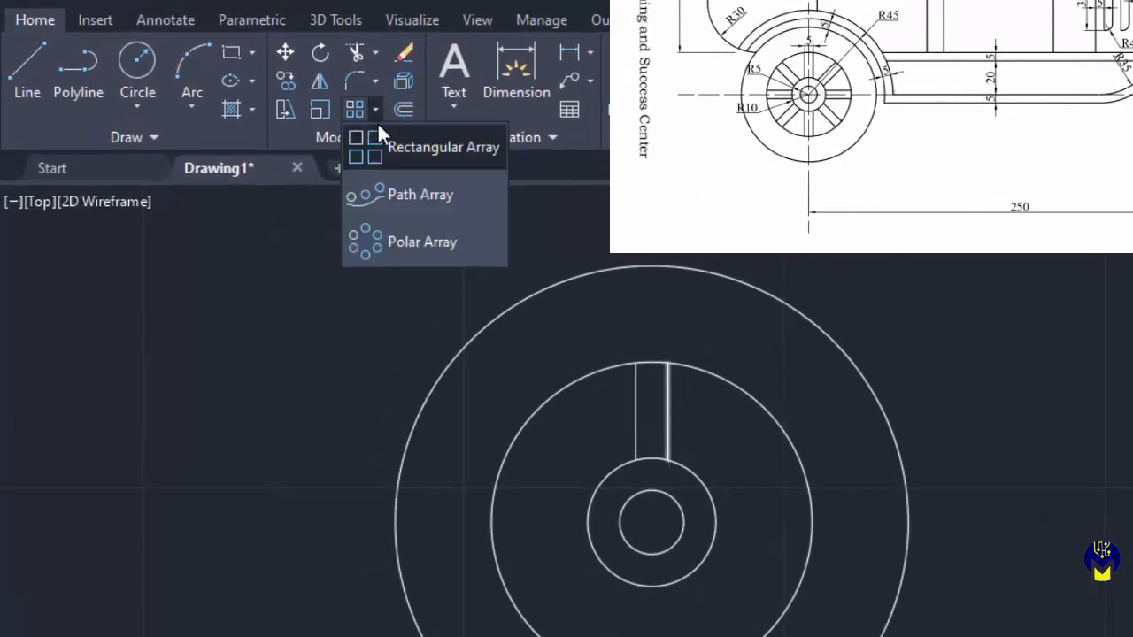
pyautogui.click(435, 247)
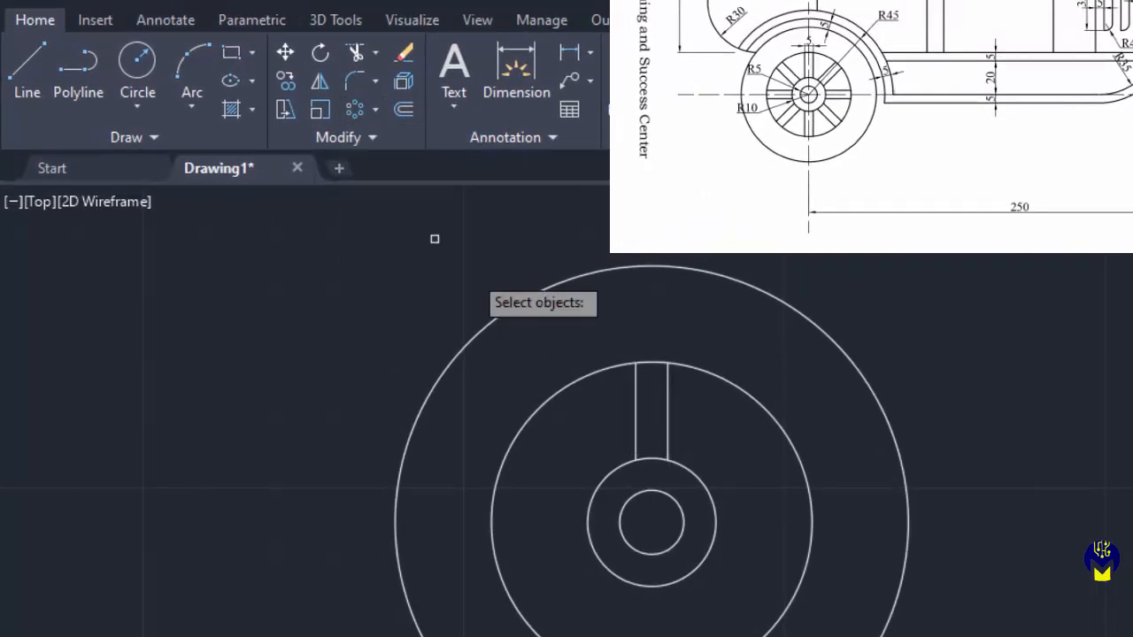
pyautogui.click(690, 407)
pyautogui.click(602, 409)
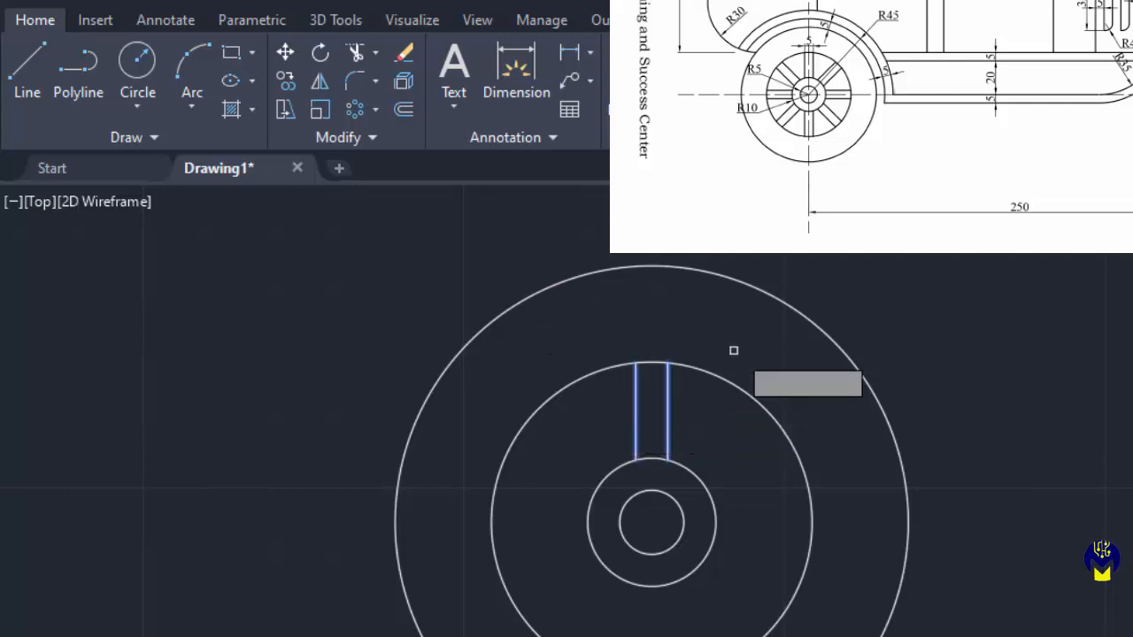
pyautogui.press('Return')
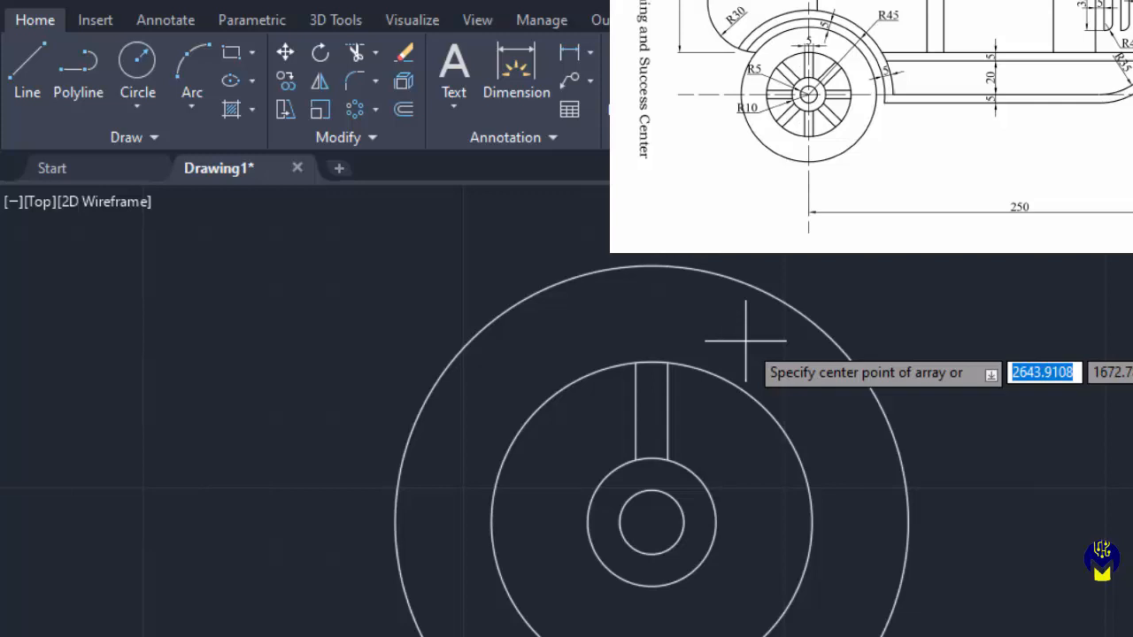
pyautogui.click(652, 522)
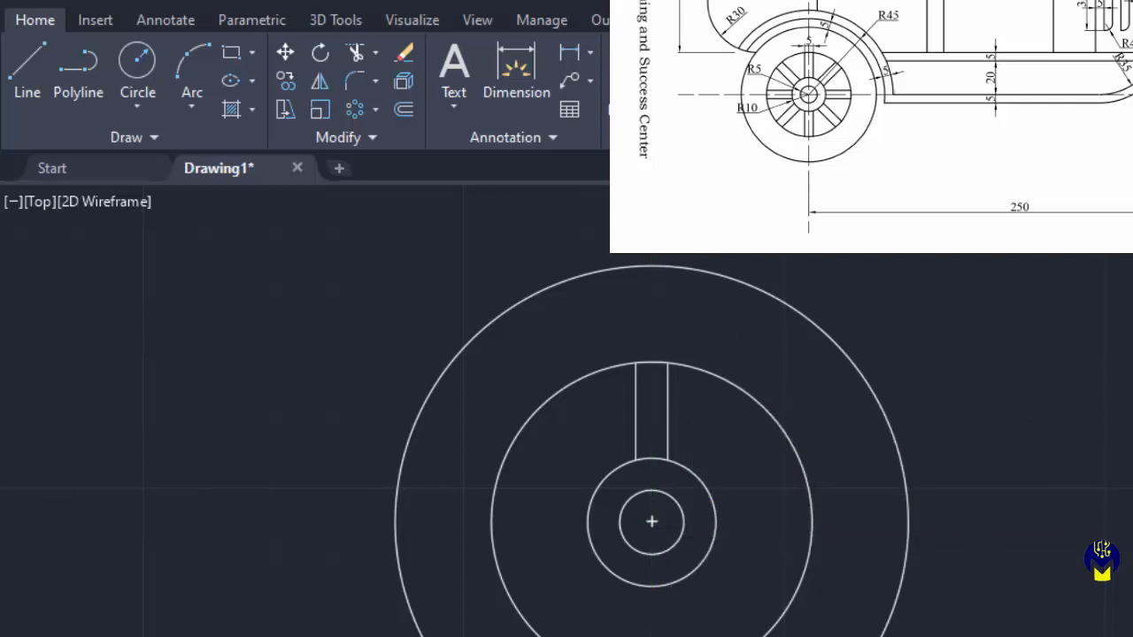
pyautogui.click(651, 522)
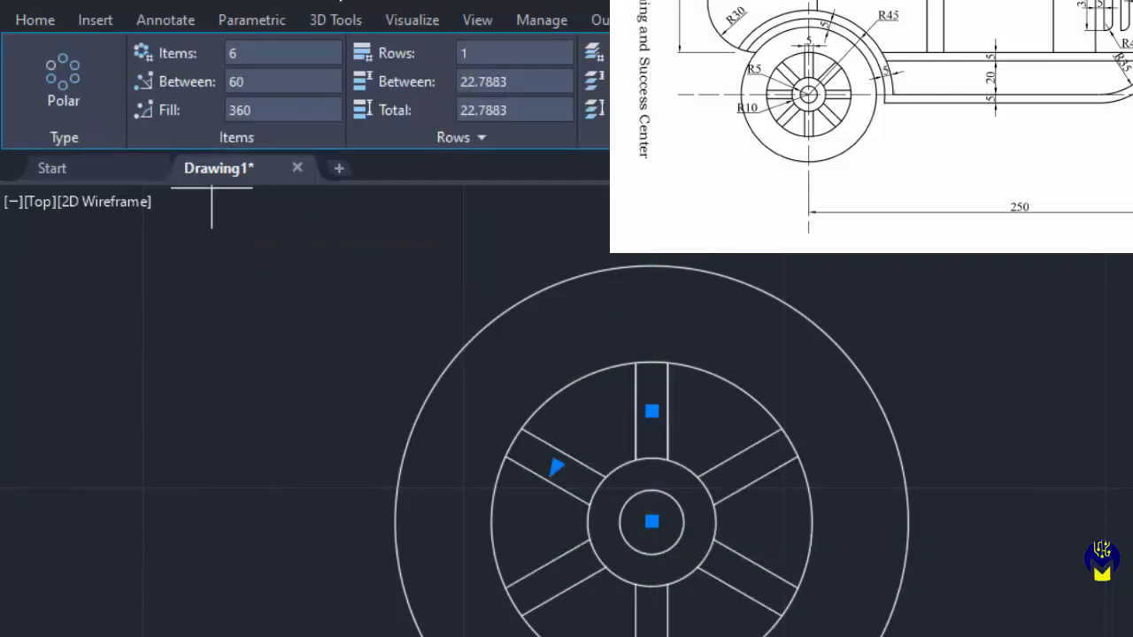
# Set the spoke array to 8 items over the full circle and finish it
pyautogui.click(261, 54)
pyautogui.write('8')
pyautogui.press('Return')
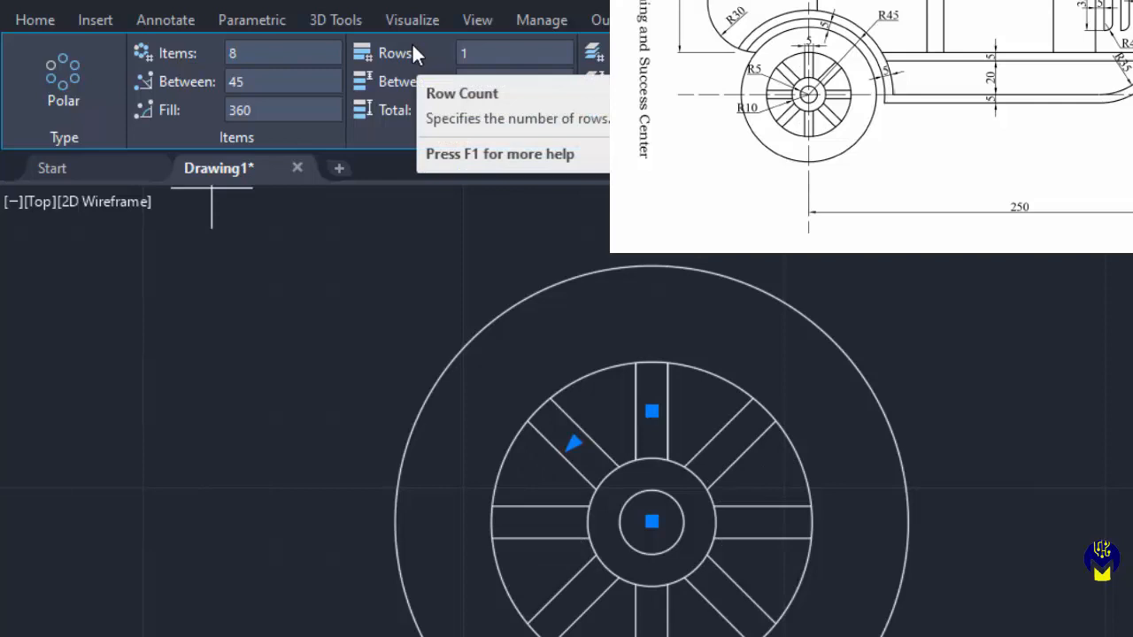
pyautogui.press('Escape')
# Offset the tyre circle outward by 5 and the resulting circle outward by another 5 to form the fender circles
pyautogui.scroll(-2, 727, 410)
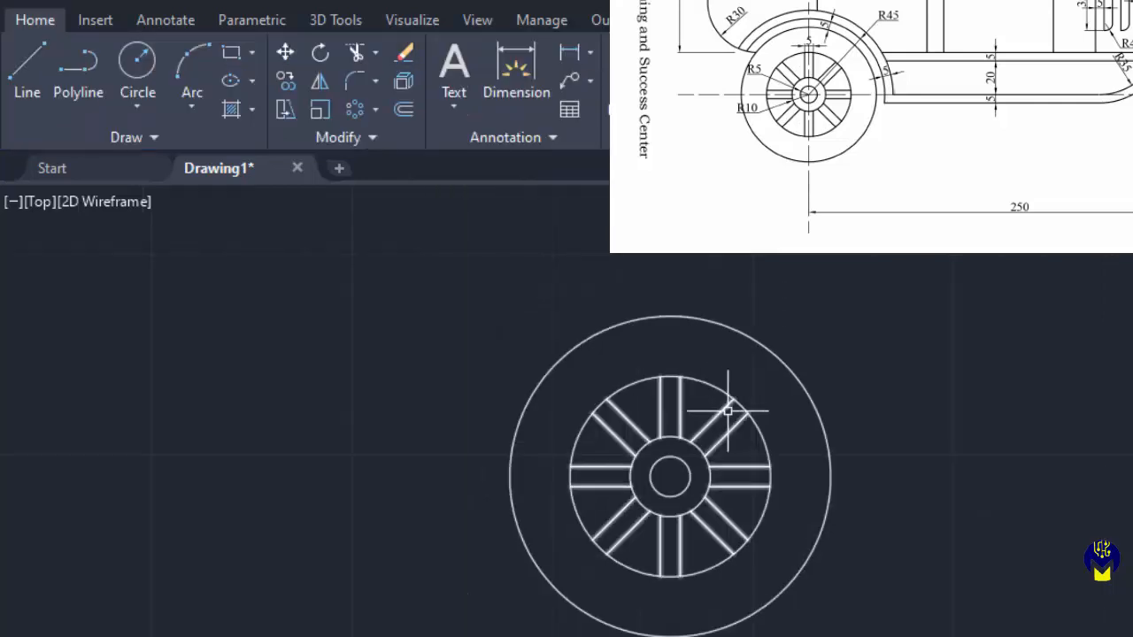
pyautogui.scroll(-2, 728, 411)
pyautogui.moveTo(817, 438); pyautogui.dragTo(640, 447, button='middle')
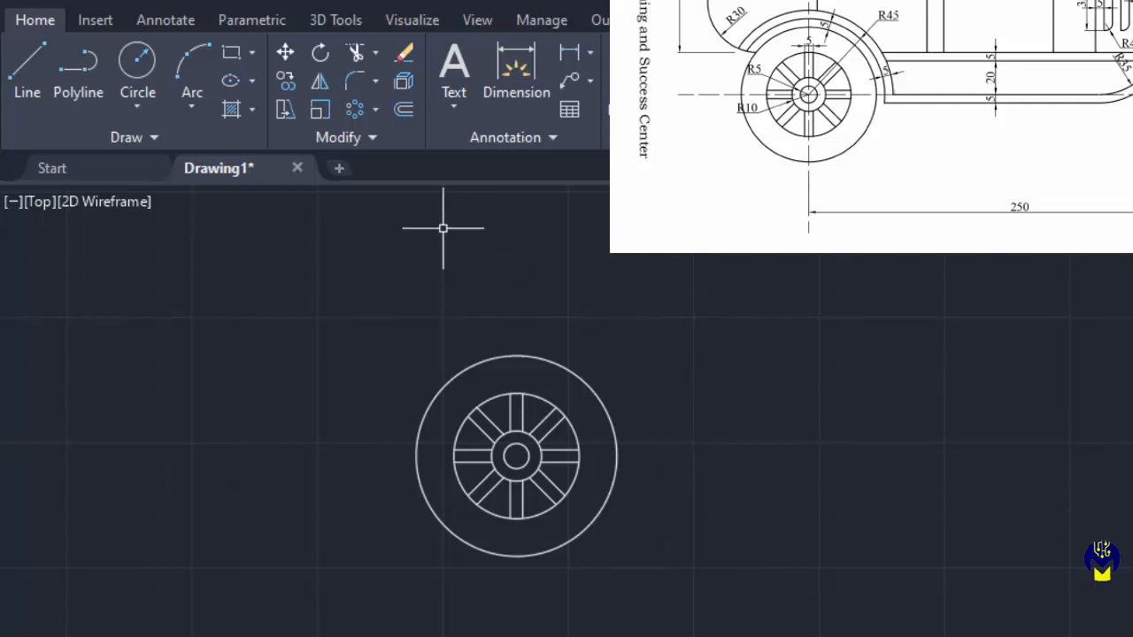
pyautogui.click(404, 106)
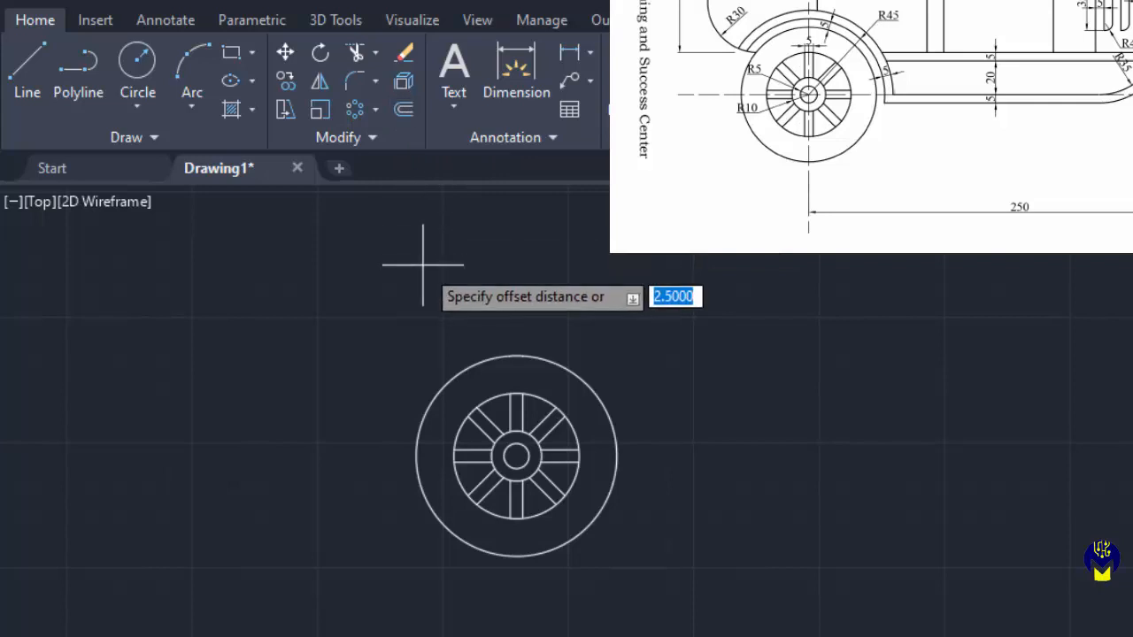
pyautogui.write('5')
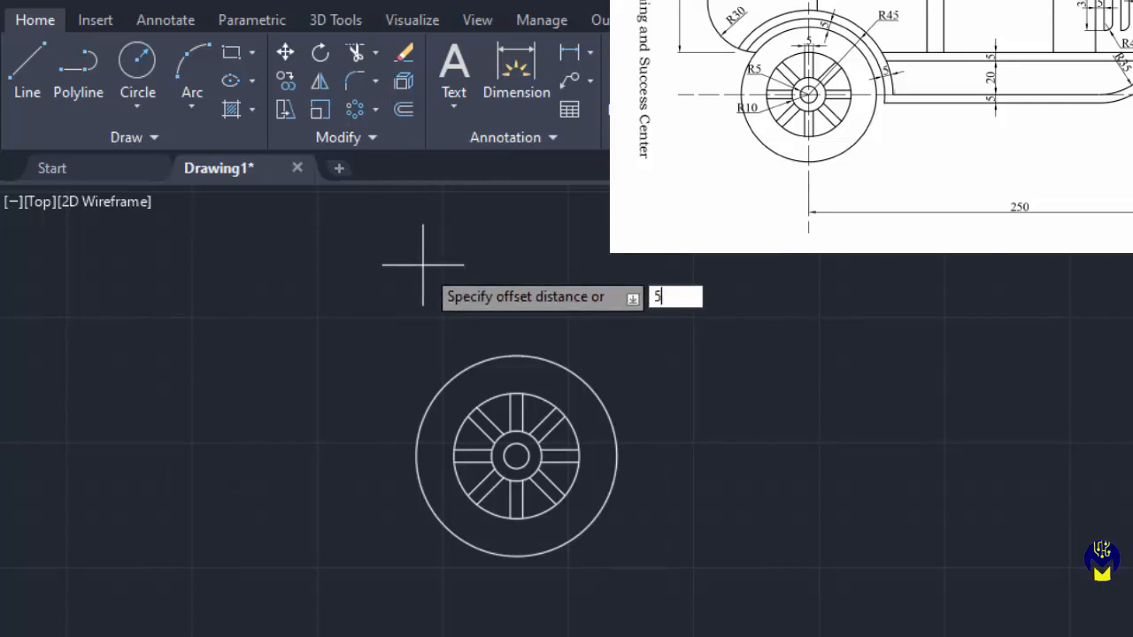
pyautogui.press('Return')
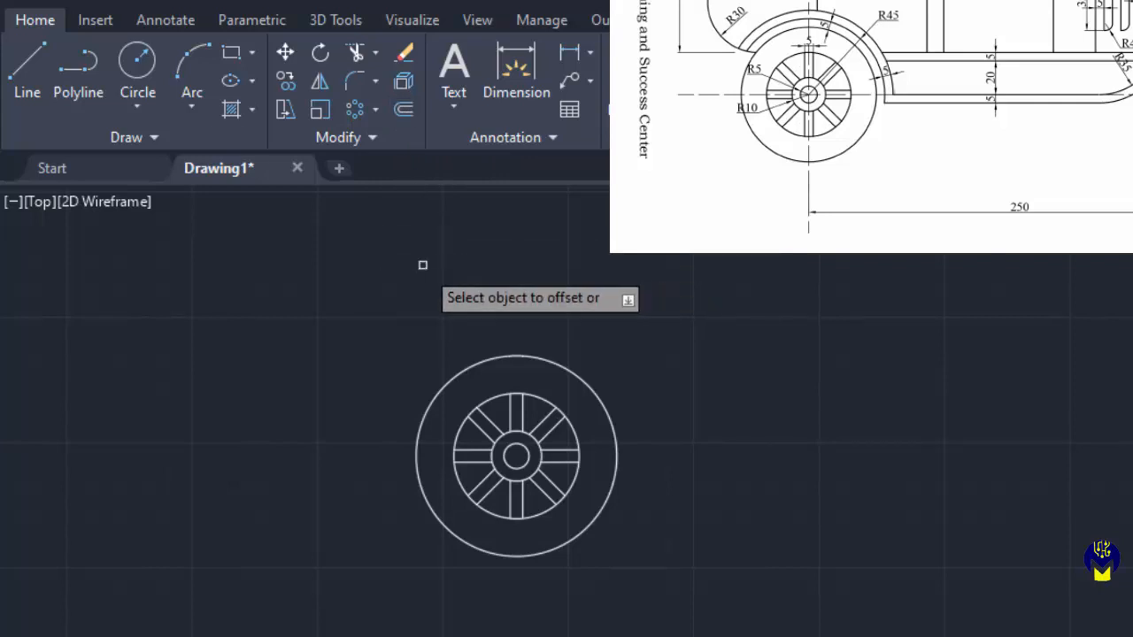
pyautogui.click(507, 352)
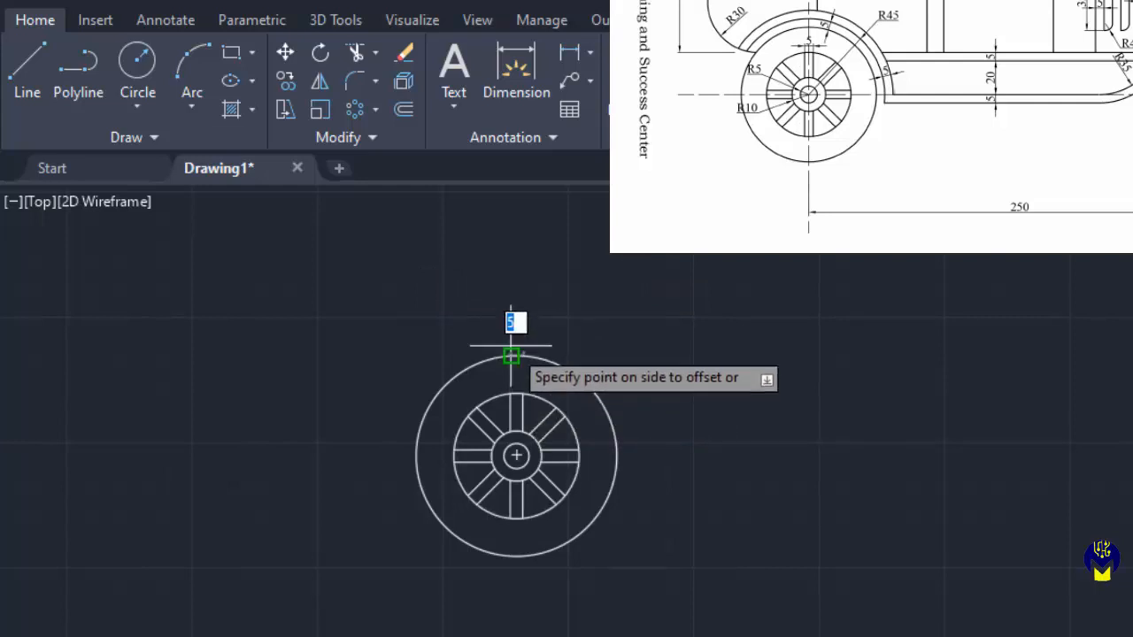
pyautogui.click(561, 263)
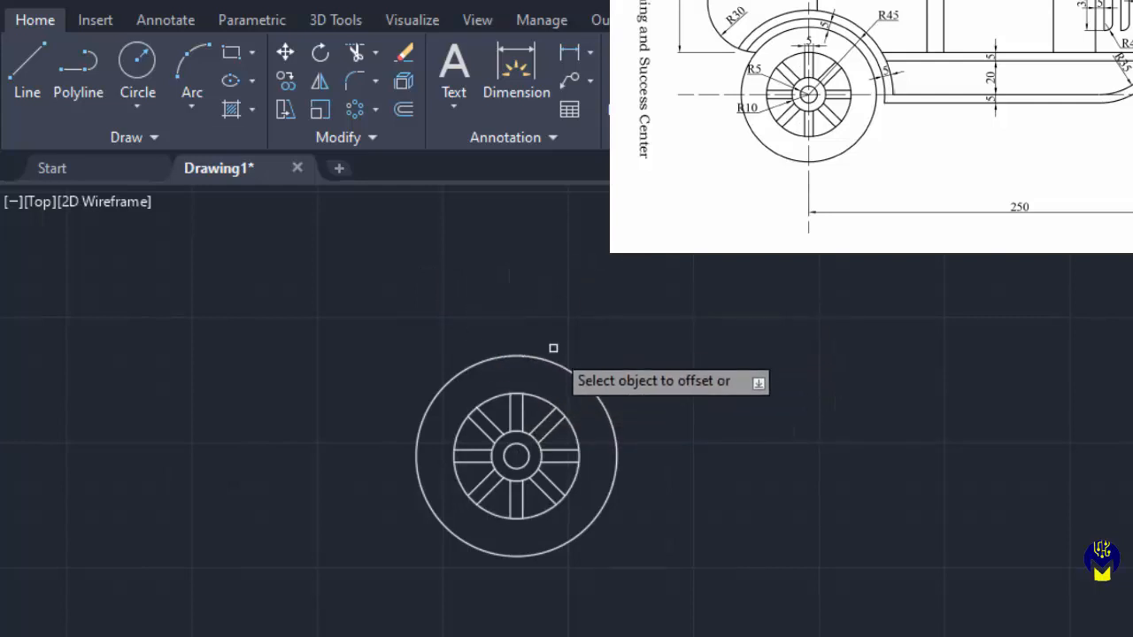
pyautogui.click(539, 356)
pyautogui.click(539, 298)
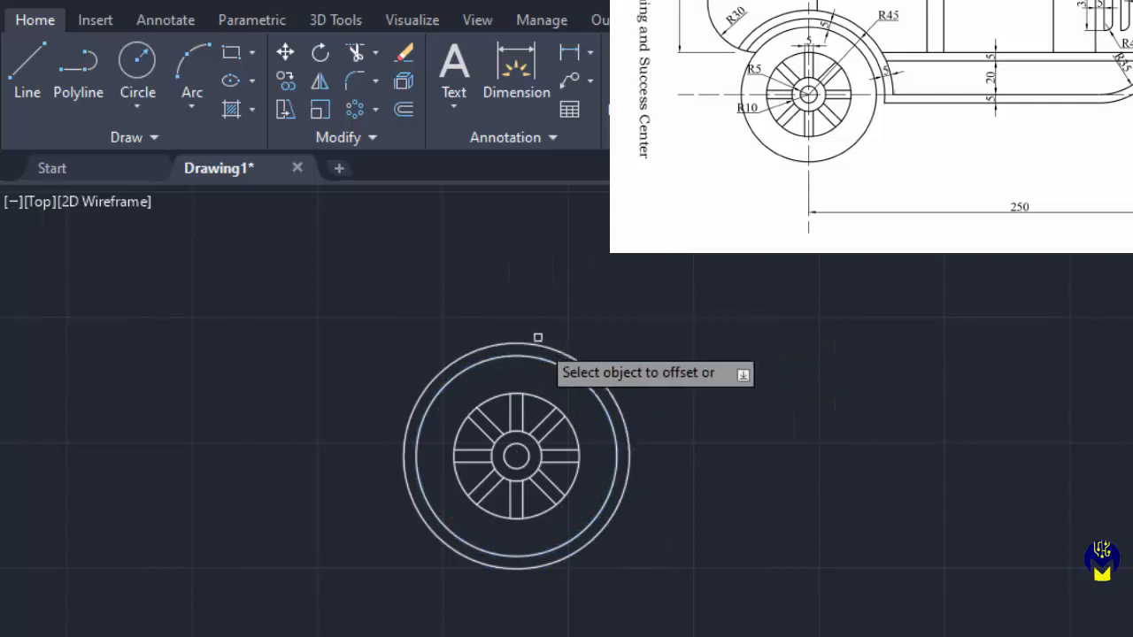
pyautogui.click(538, 343)
pyautogui.click(552, 287)
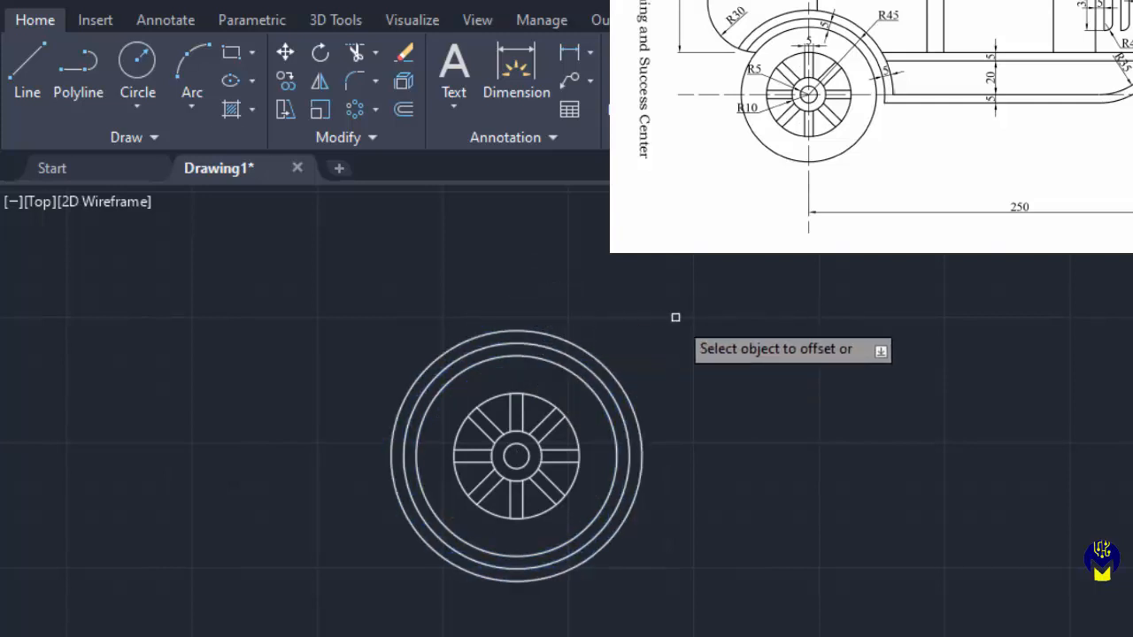
pyautogui.press('Escape')
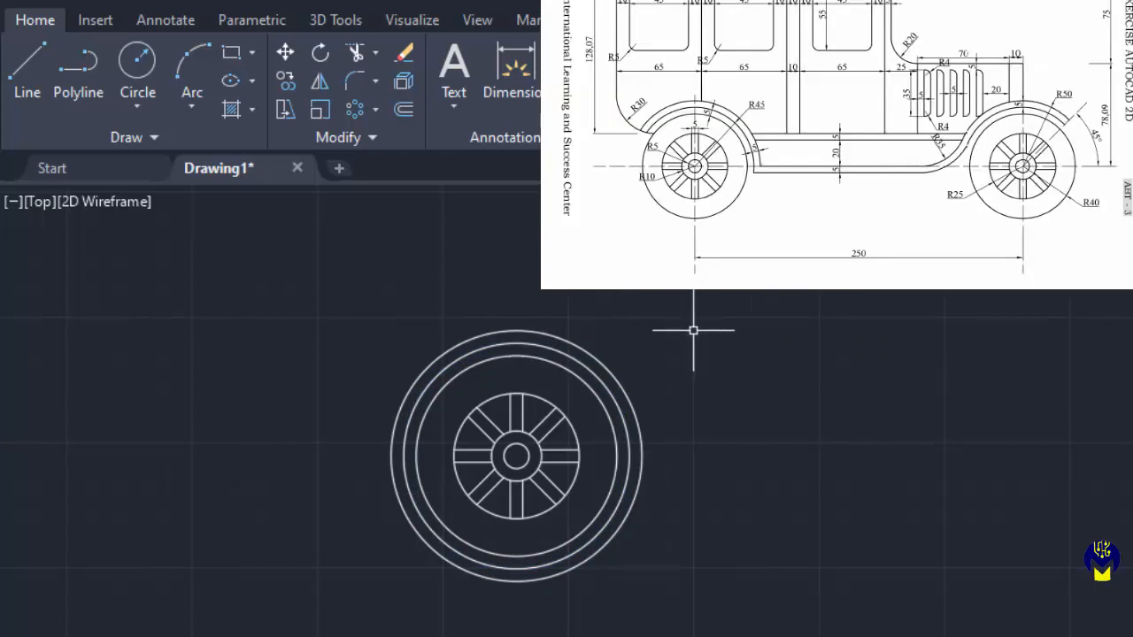
# Copy the whole wheel with its fender circles horizontally 250 to the right
pyautogui.click(285, 81)
pyautogui.click(337, 235)
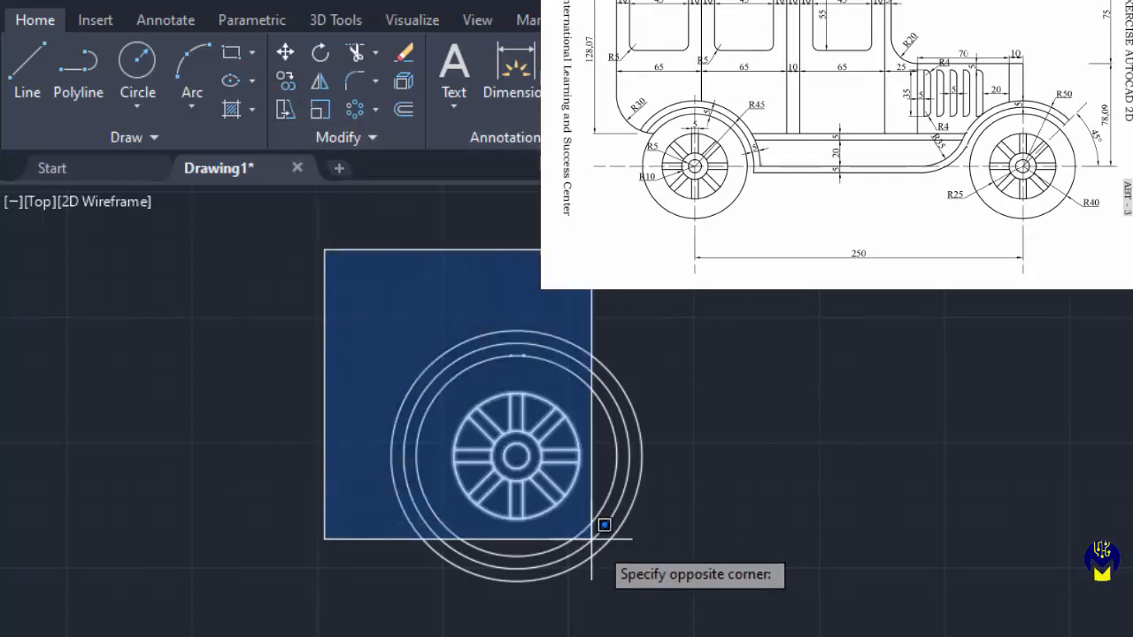
pyautogui.click(717, 634)
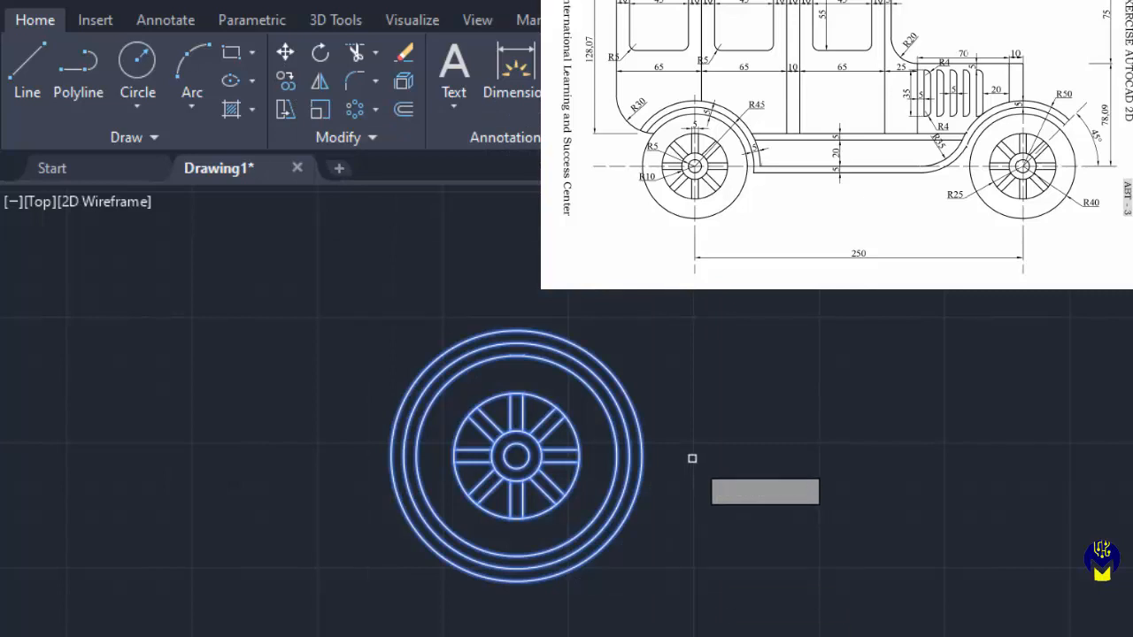
pyautogui.press('Return')
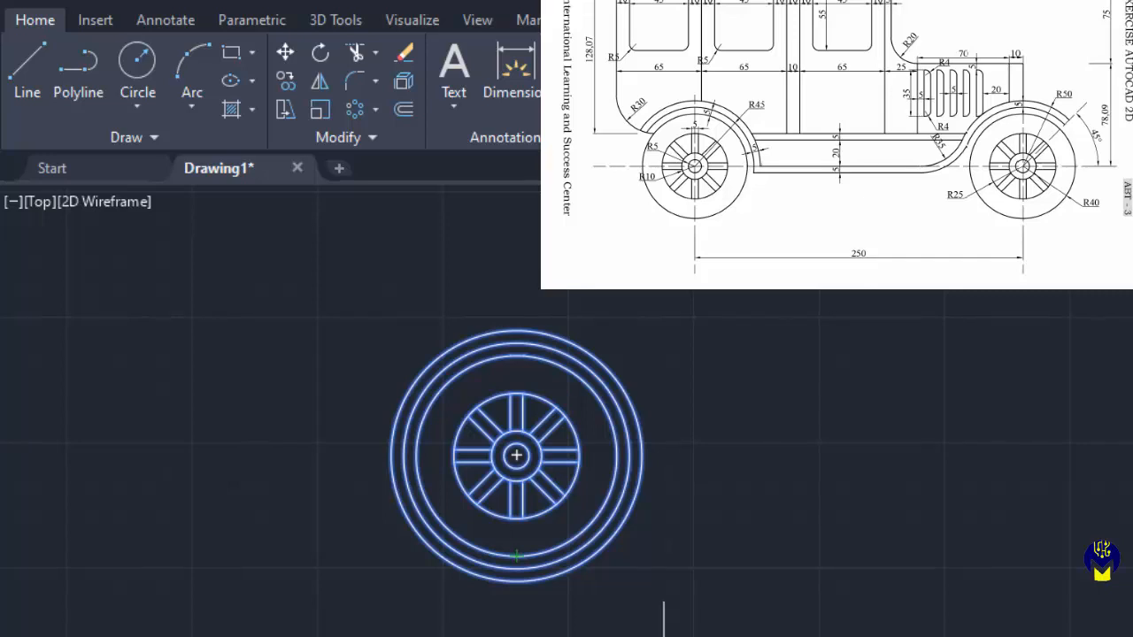
pyautogui.press('Return')
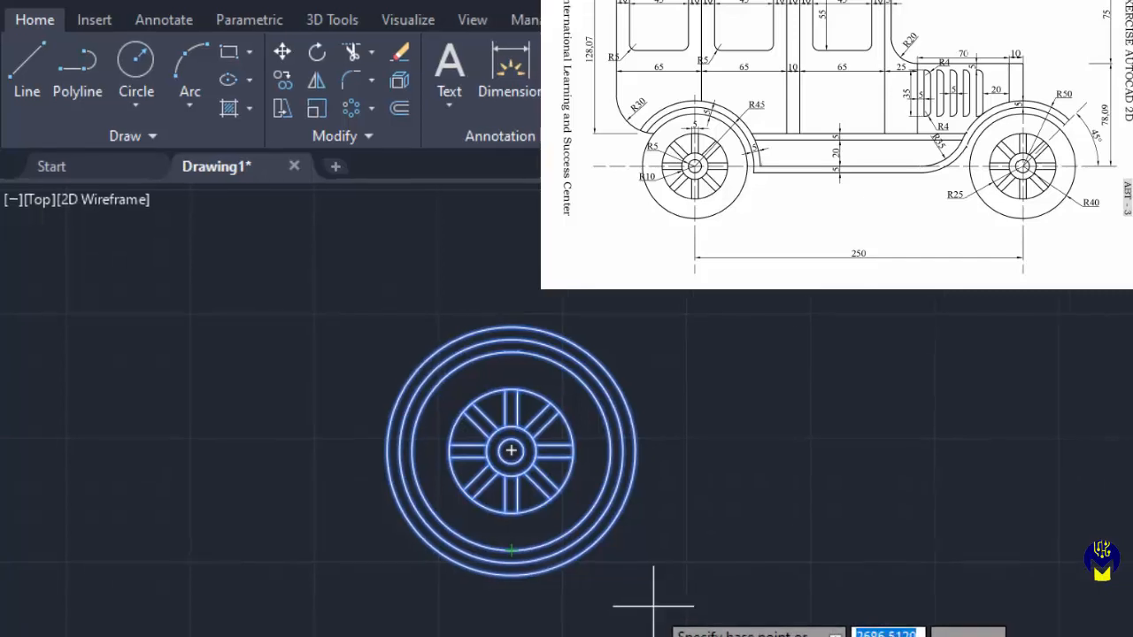
pyautogui.click(552, 535)
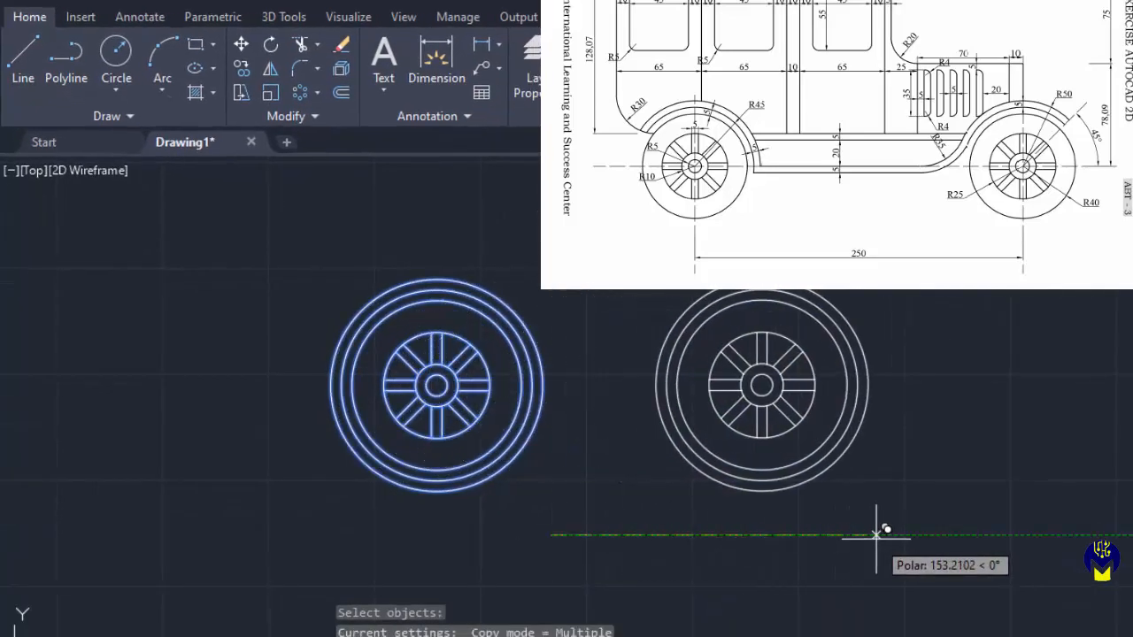
pyautogui.write('250')
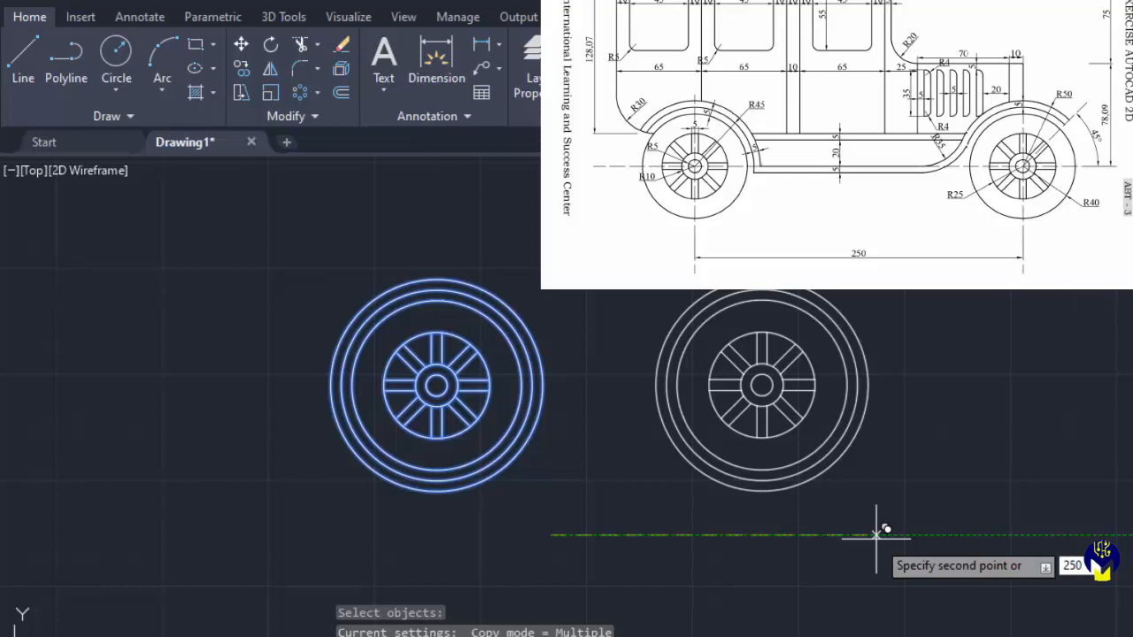
pyautogui.press('Return')
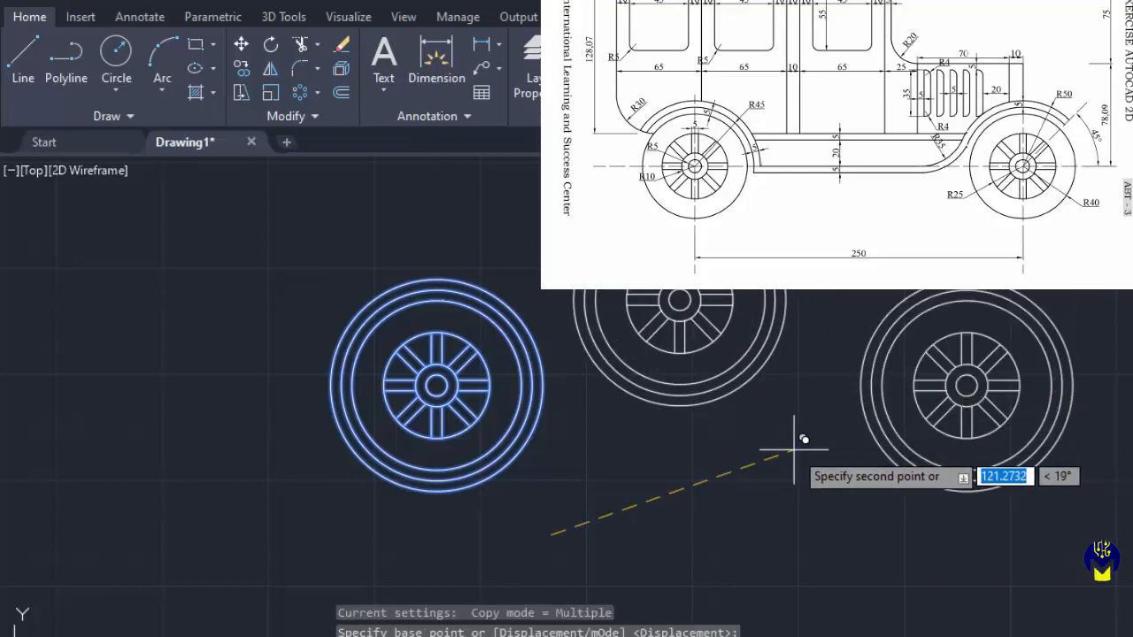
pyautogui.press('Escape')
# Measure the distance between the centres of the two wheels
pyautogui.moveTo(784, 423); pyautogui.dragTo(672, 432, button='middle')
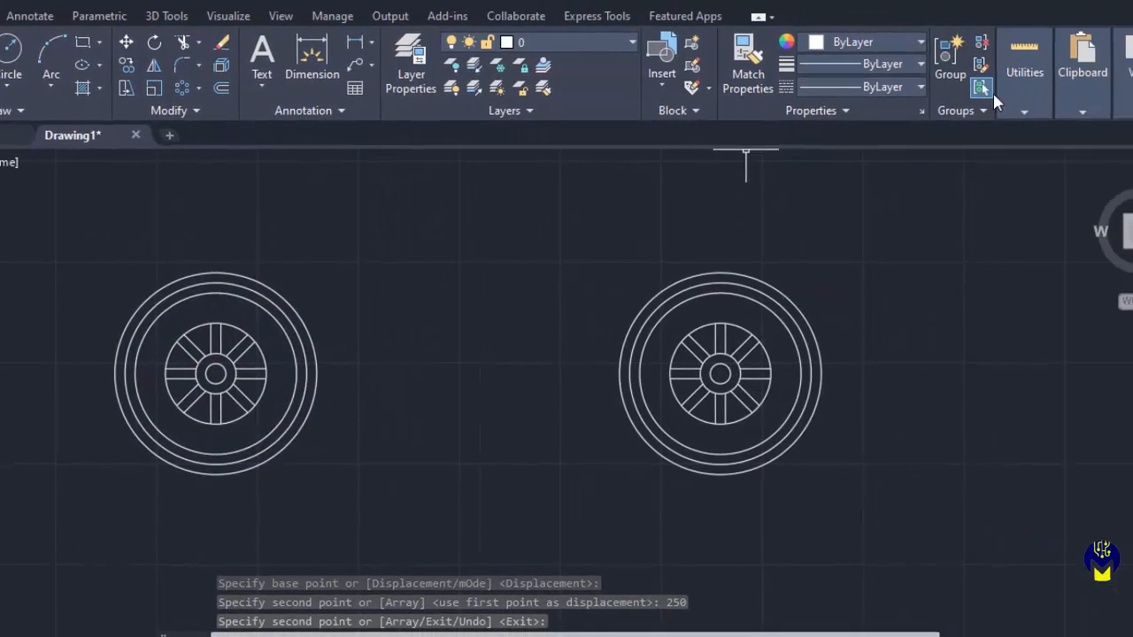
pyautogui.moveTo(932, 103)
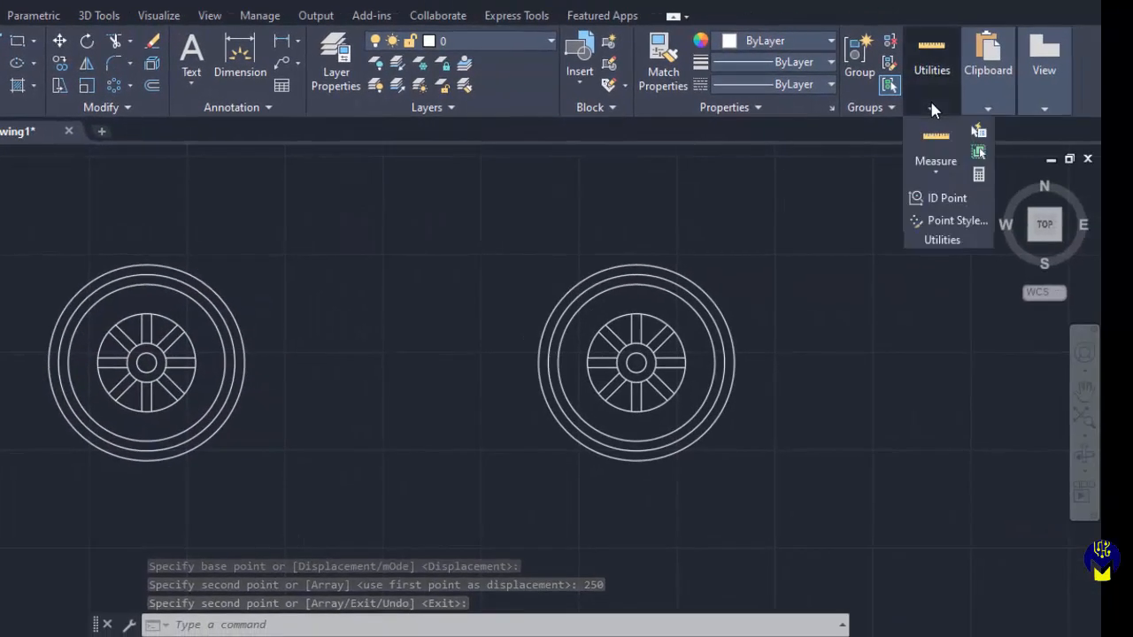
pyautogui.click(937, 168)
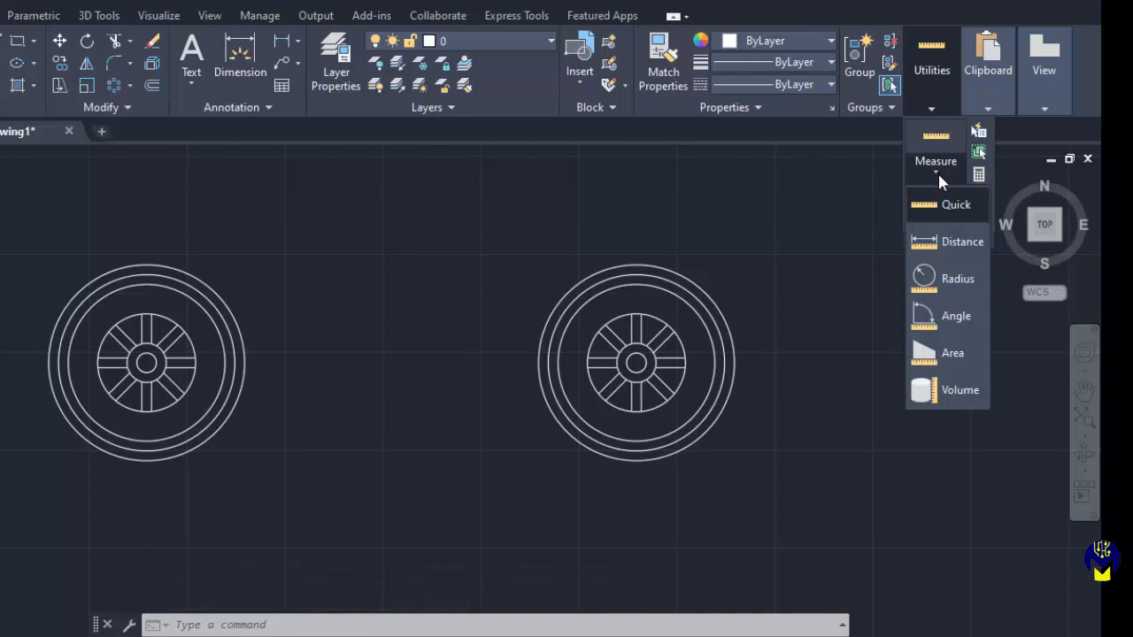
pyautogui.click(956, 245)
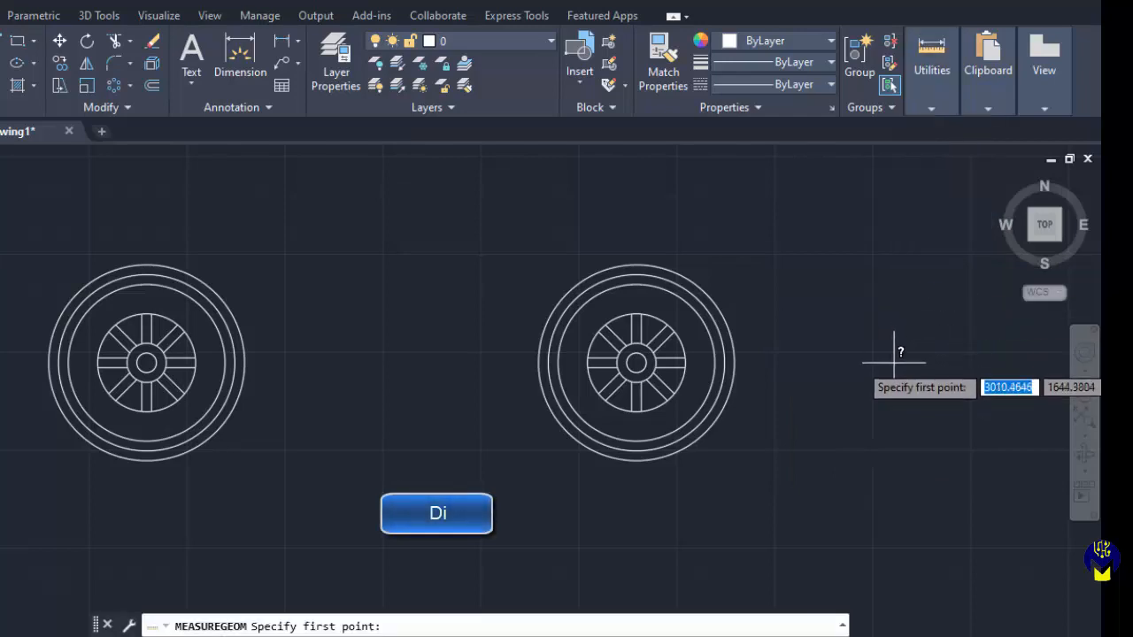
pyautogui.click(147, 362)
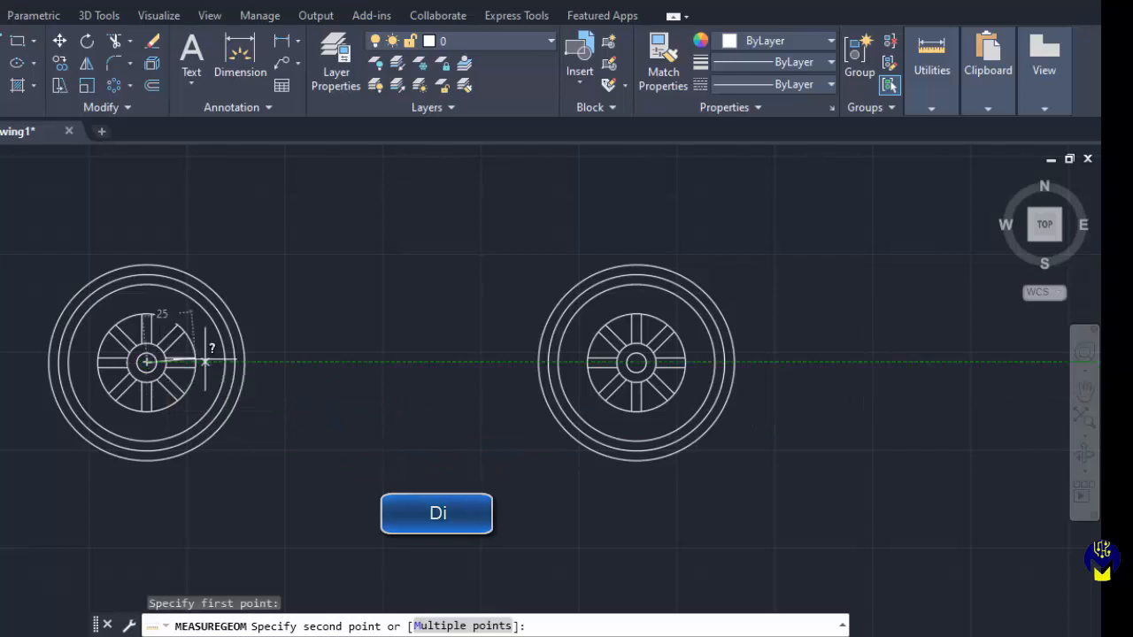
pyautogui.click(635, 362)
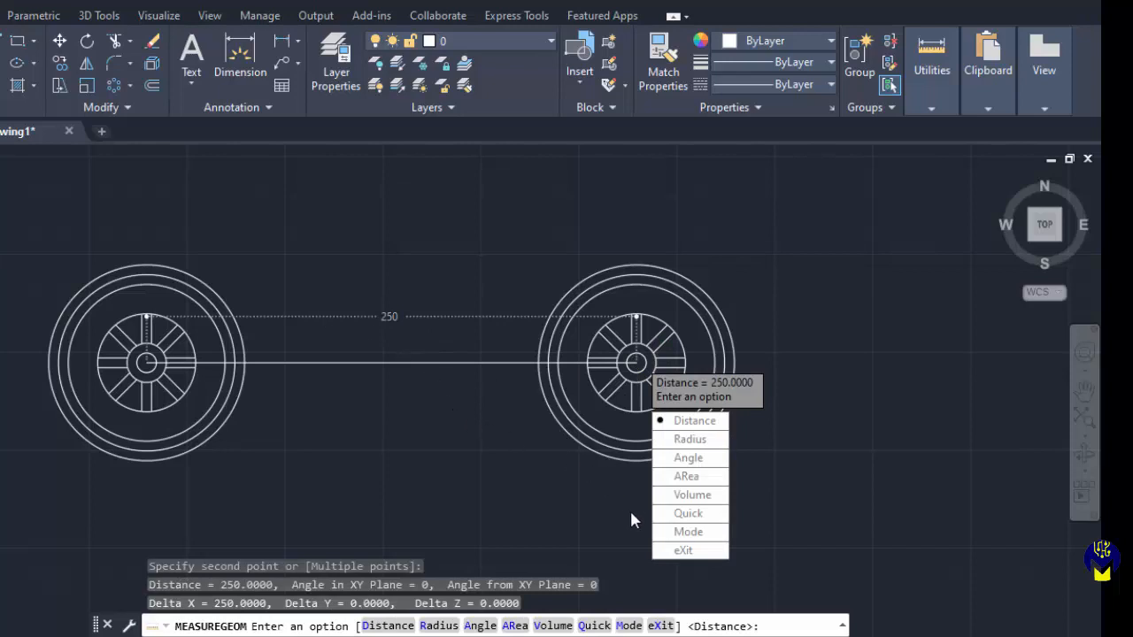
pyautogui.click(680, 550)
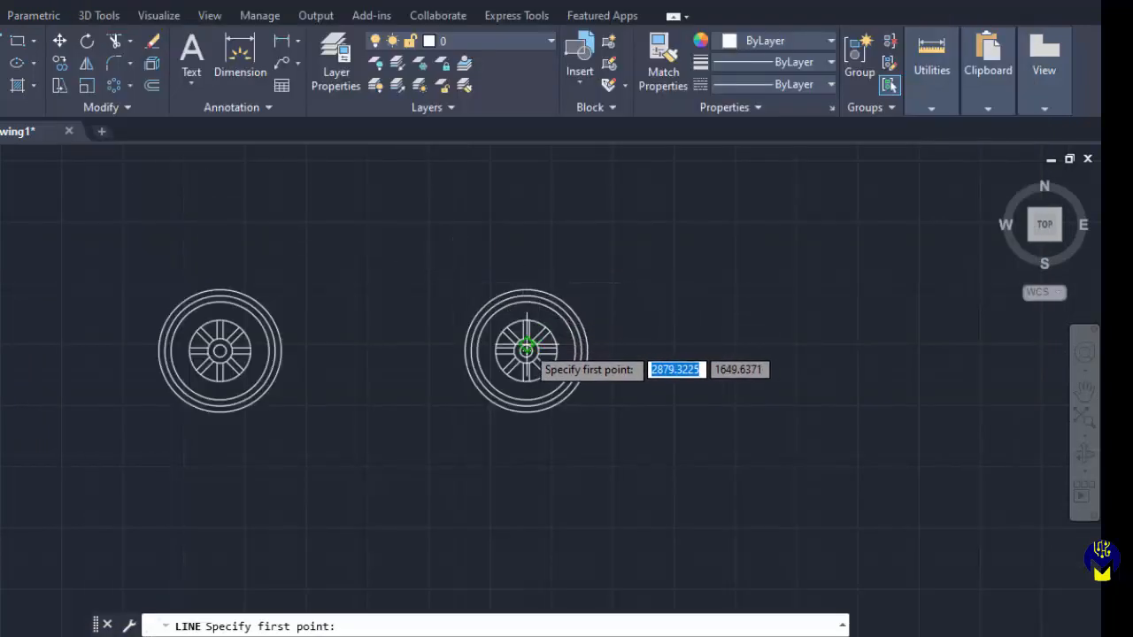
# Draw a line from the front wheel's centre 78.09 straight up, continuing 100 horizontally to the left for the hood
pyautogui.click(525, 350)
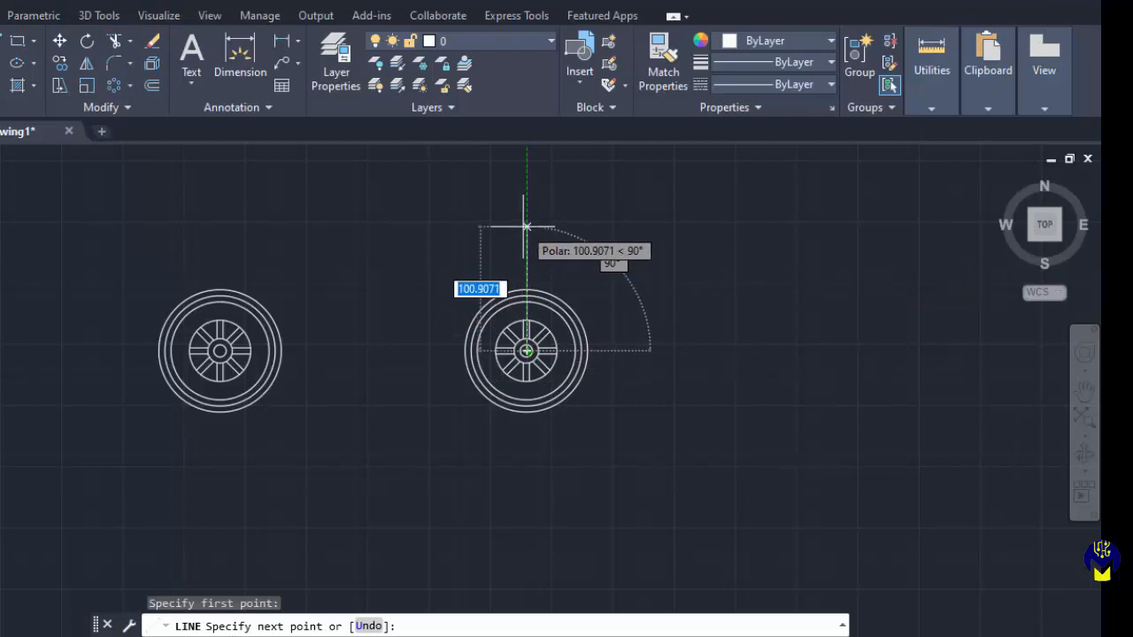
pyautogui.write('78.0')
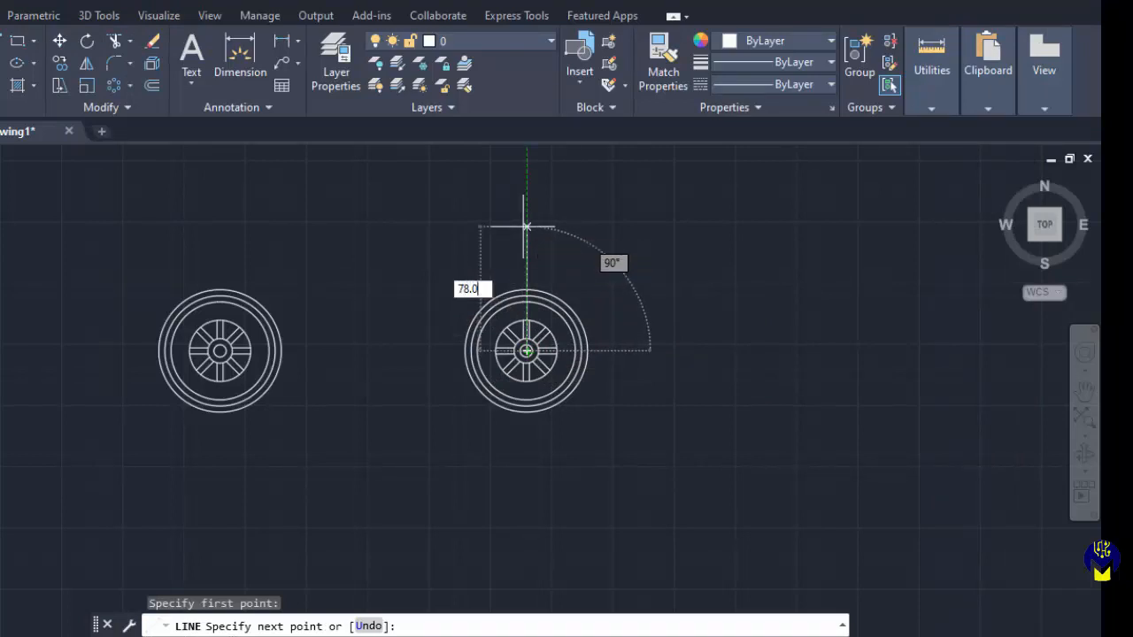
pyautogui.press('Return')
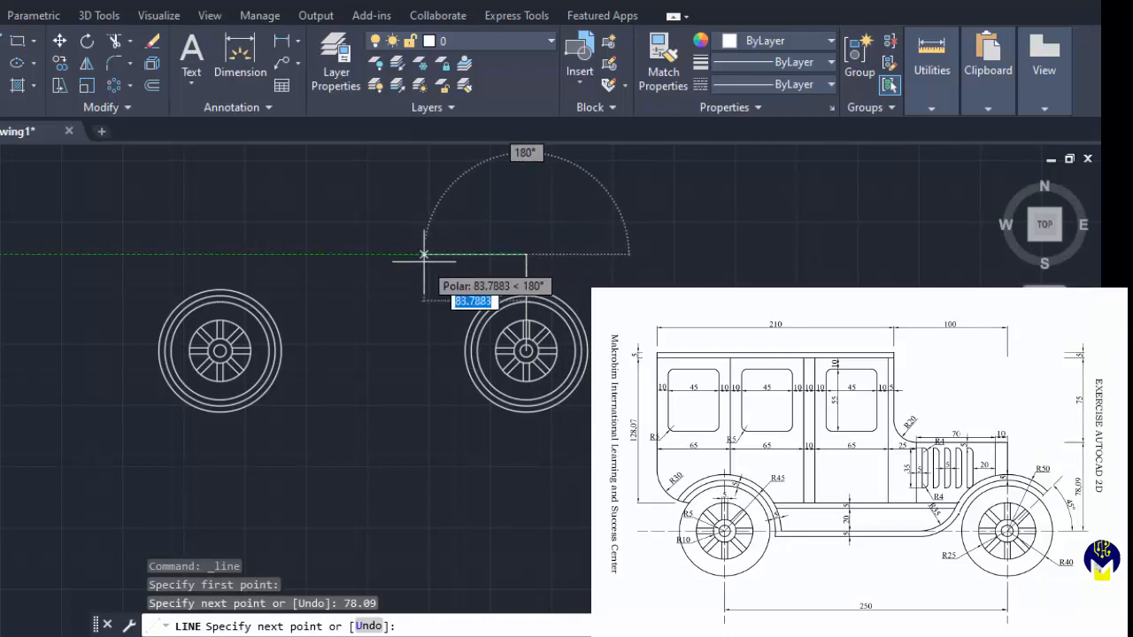
pyautogui.write('100')
pyautogui.press('Return')
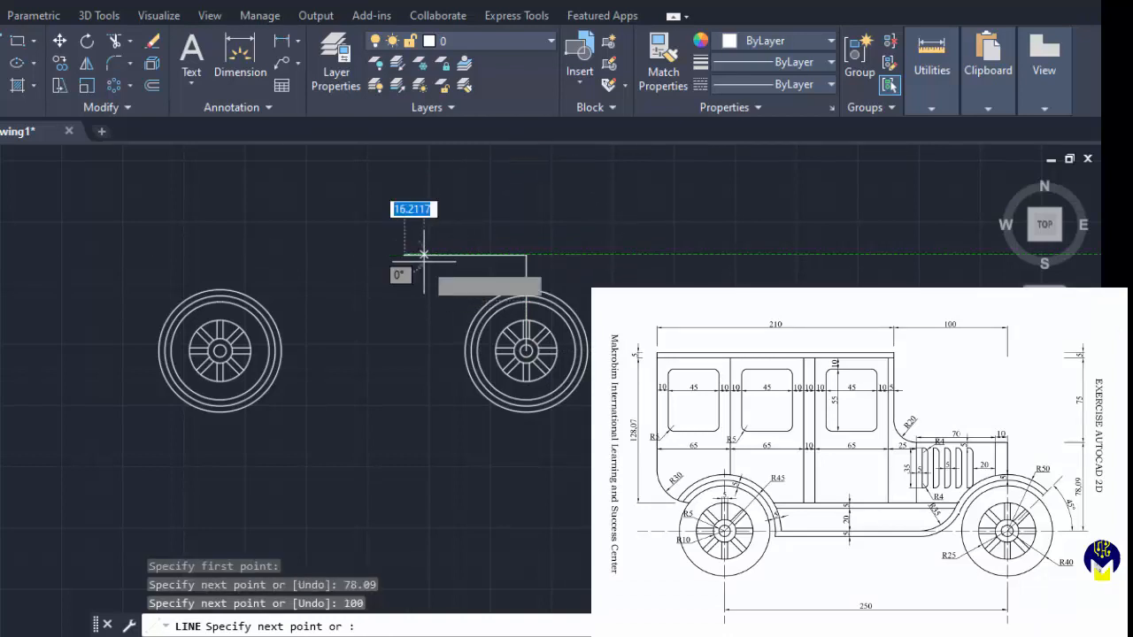
# Continue the body outline from the hood's rear end 80 straight up and 210 horizontally to the left for the roof
pyautogui.scroll(-2, 397, 243)
pyautogui.moveTo(396, 241); pyautogui.dragTo(400, 345, button='middle')
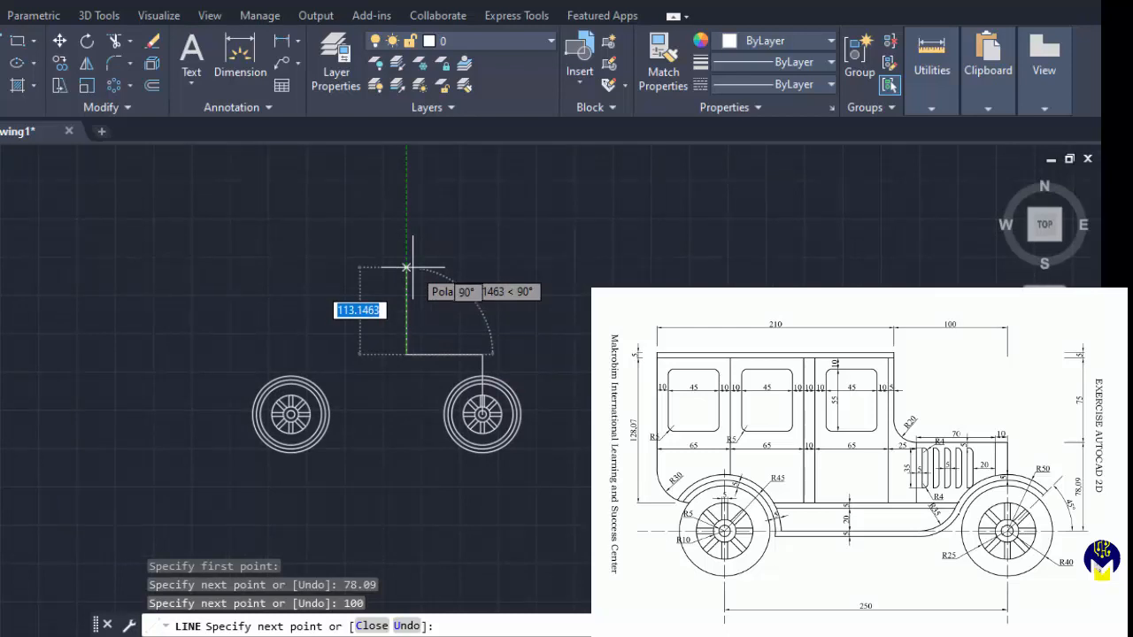
pyautogui.press('BackSpace')
pyautogui.write('80')
pyautogui.press('Return')
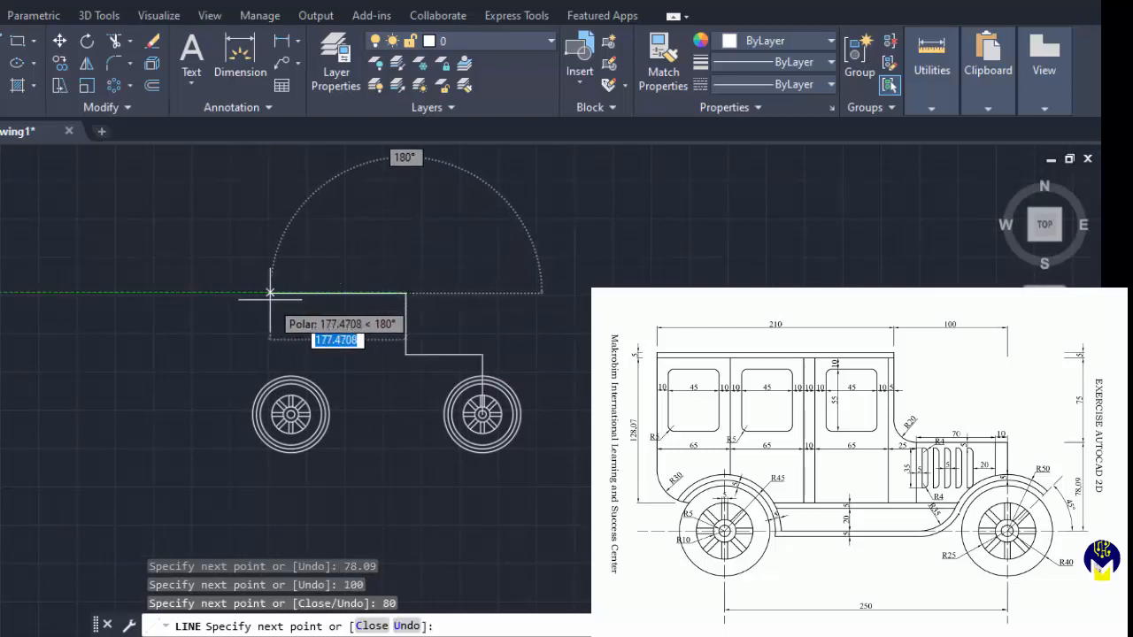
pyautogui.write('210')
pyautogui.press('Return')
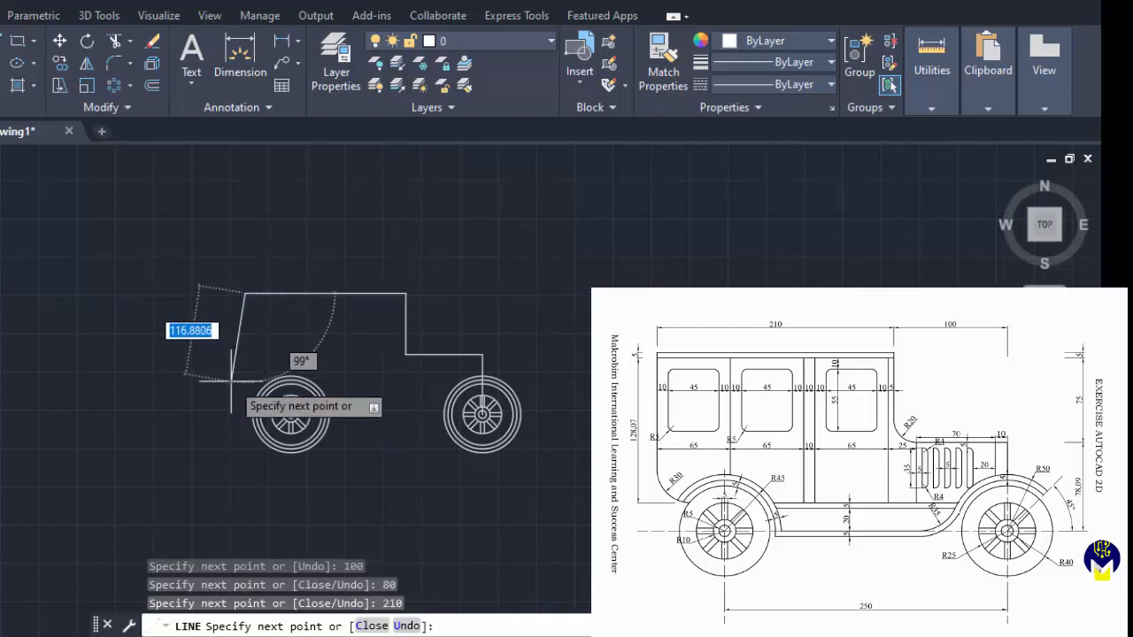
# Draw the rear side 128.07 straight down from the roof and the bottom line horizontally to the front wheel's vertical line
pyautogui.write('128')
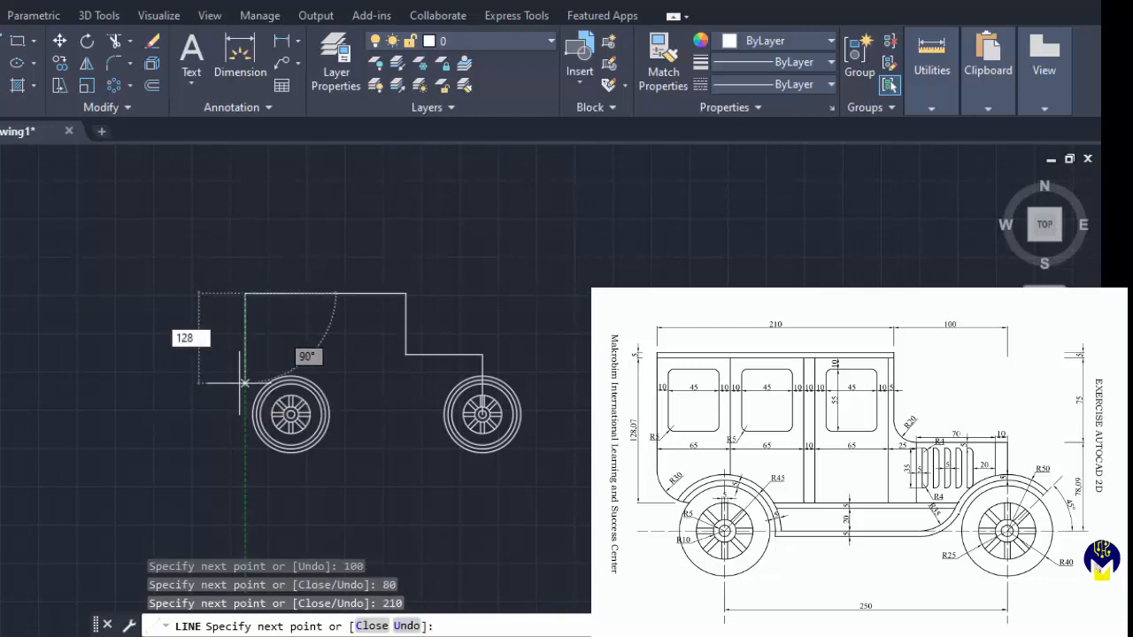
pyautogui.write('.07')
pyautogui.press('Return')
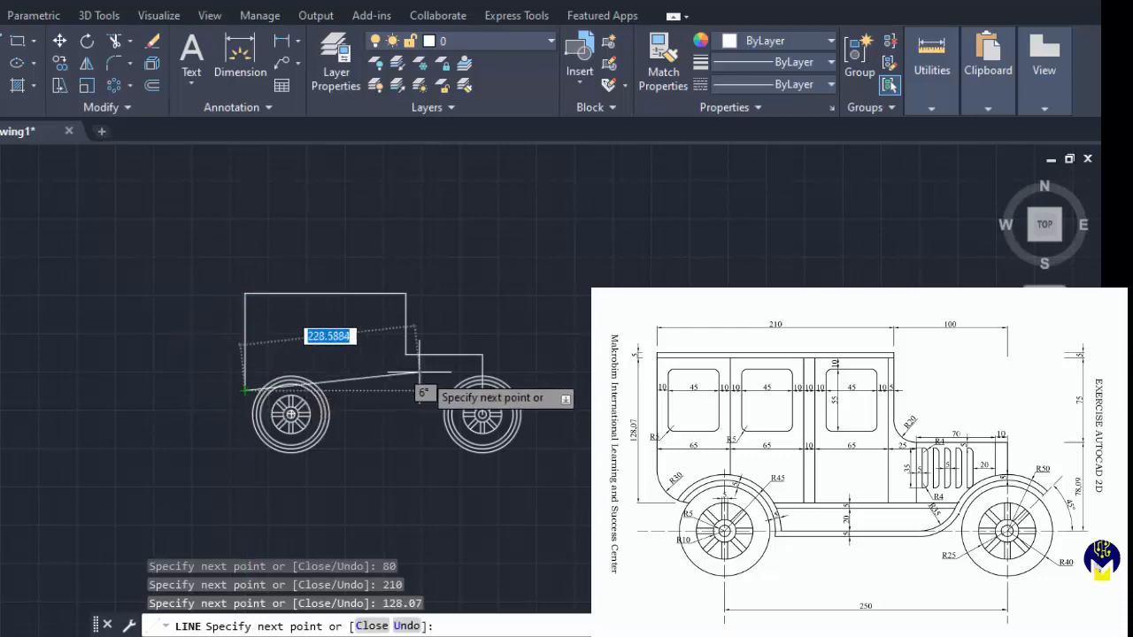
pyautogui.scroll(3, 481, 392)
pyautogui.scroll(6, 482, 394)
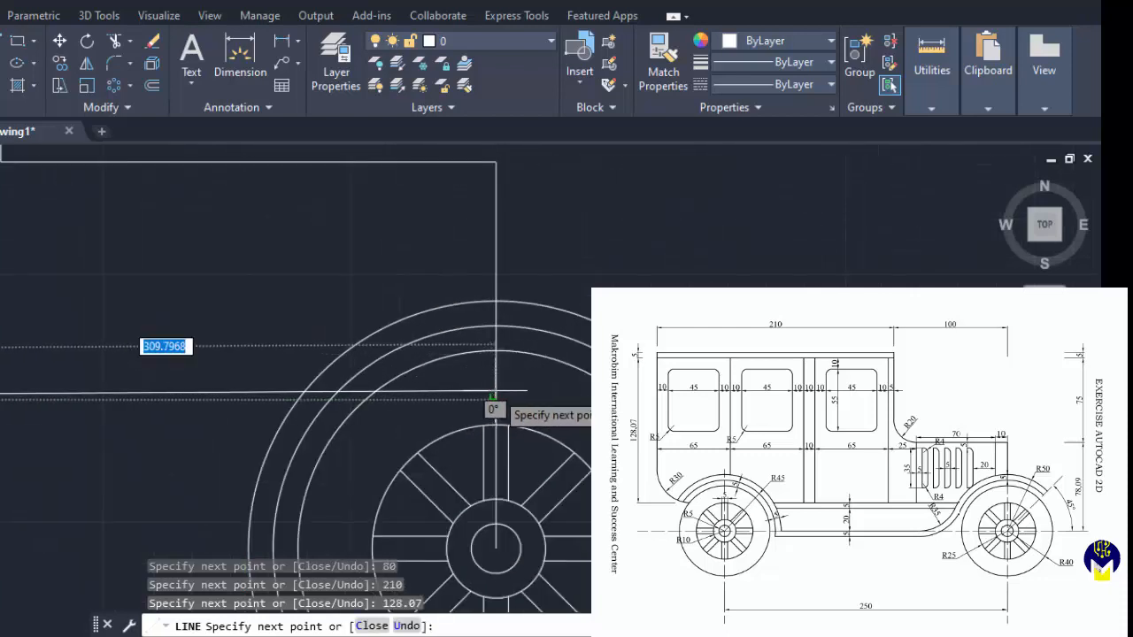
pyautogui.scroll(-5, 515, 401)
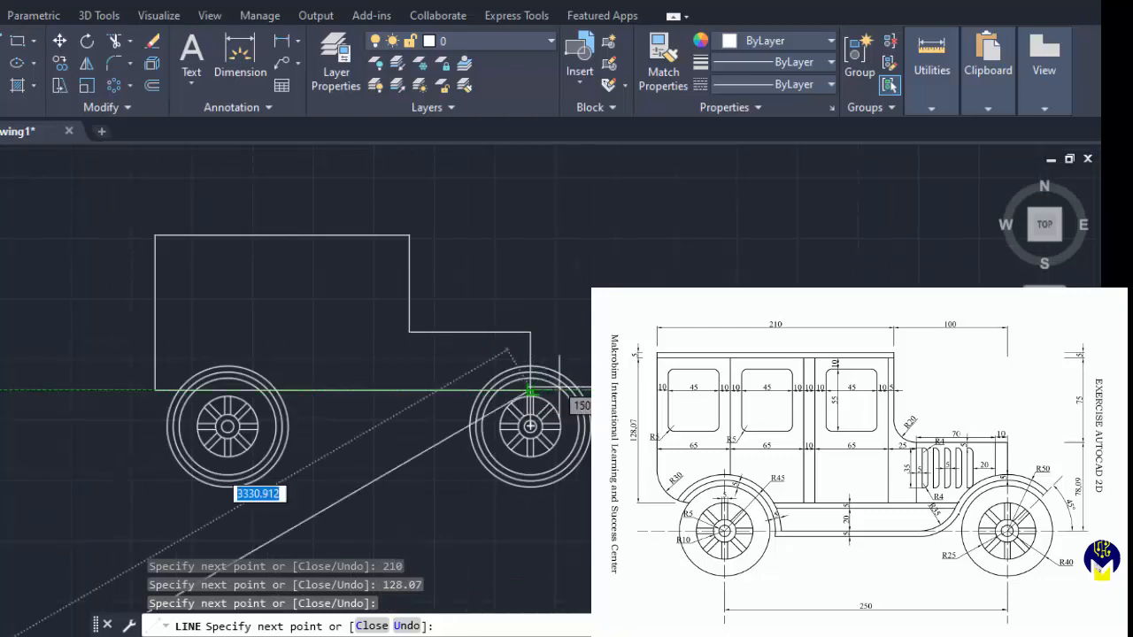
pyautogui.press('Escape')
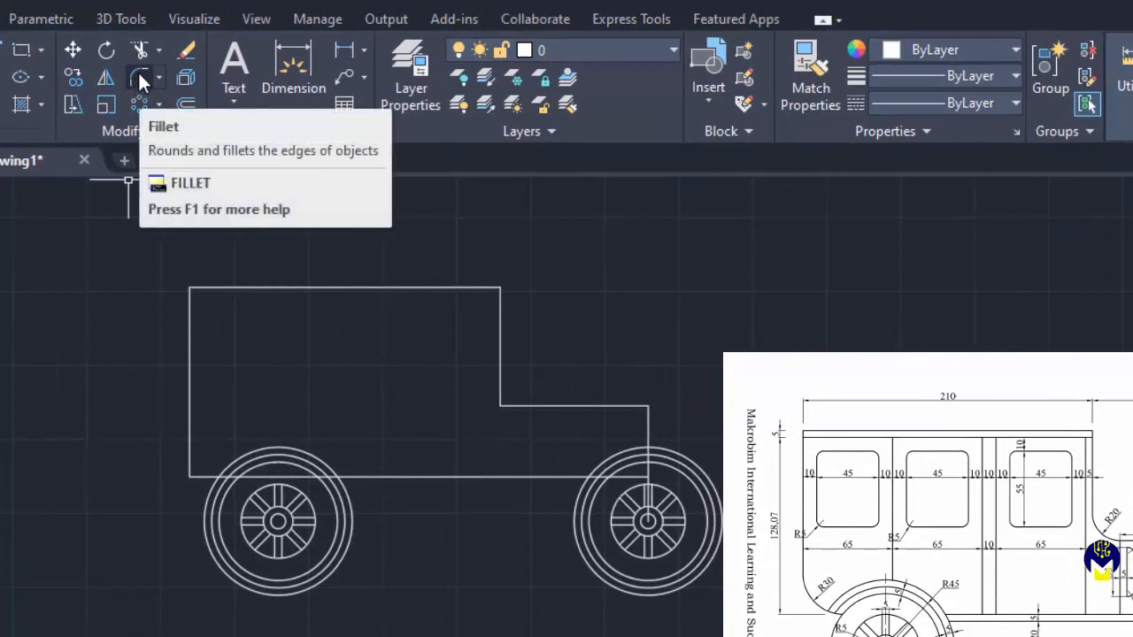
# Fillet the body's lower rear corner with a radius of 30
pyautogui.click(134, 73)
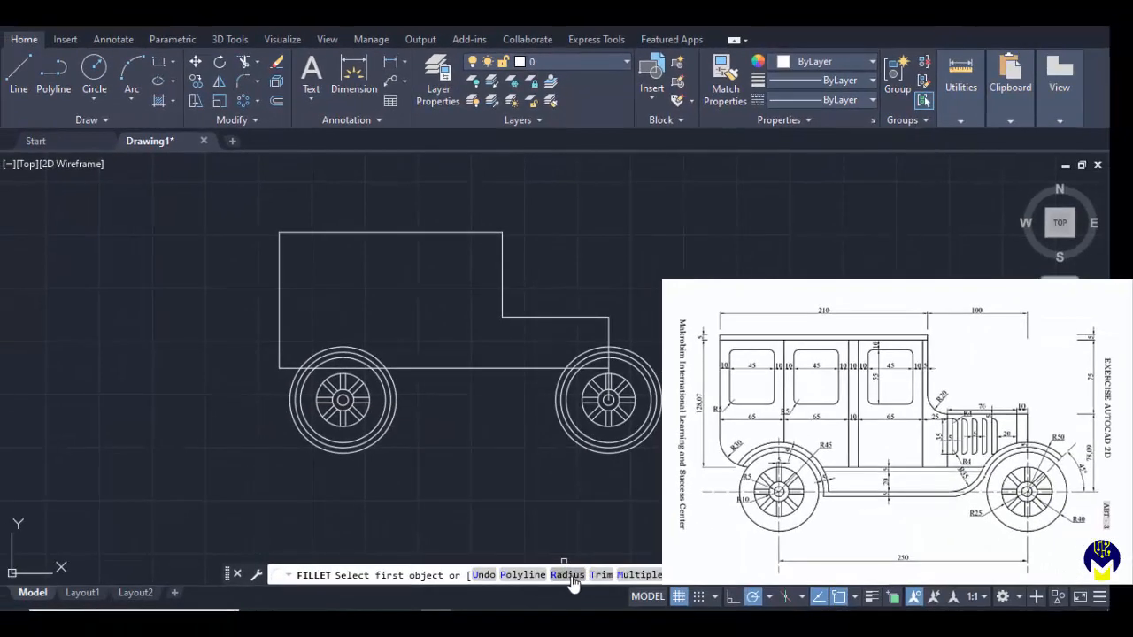
pyautogui.click(570, 576)
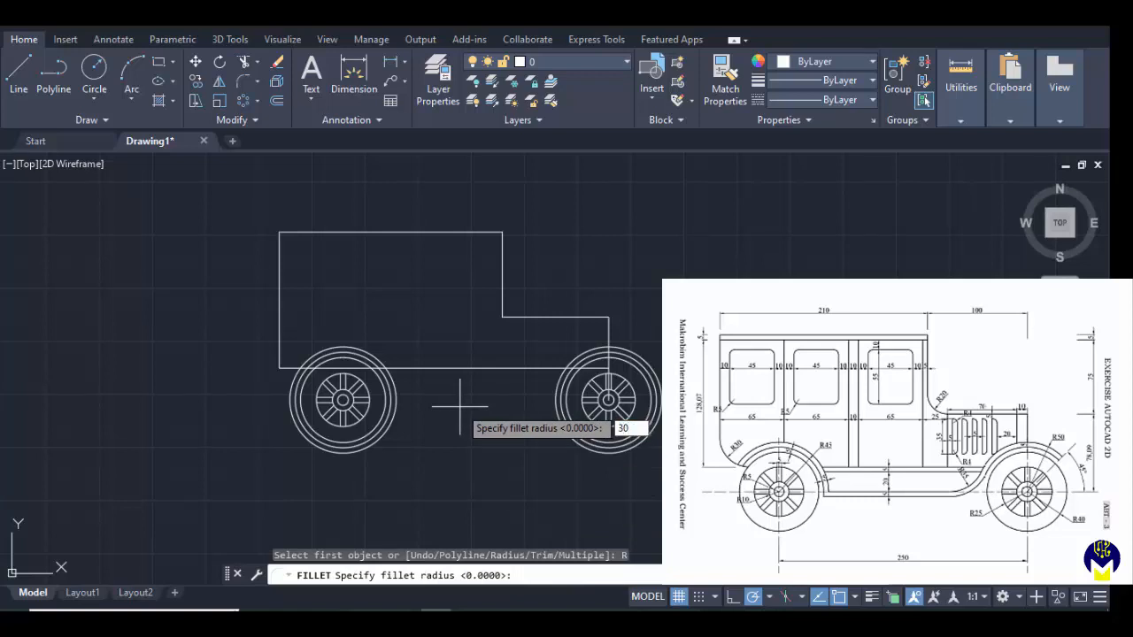
pyautogui.press('Return')
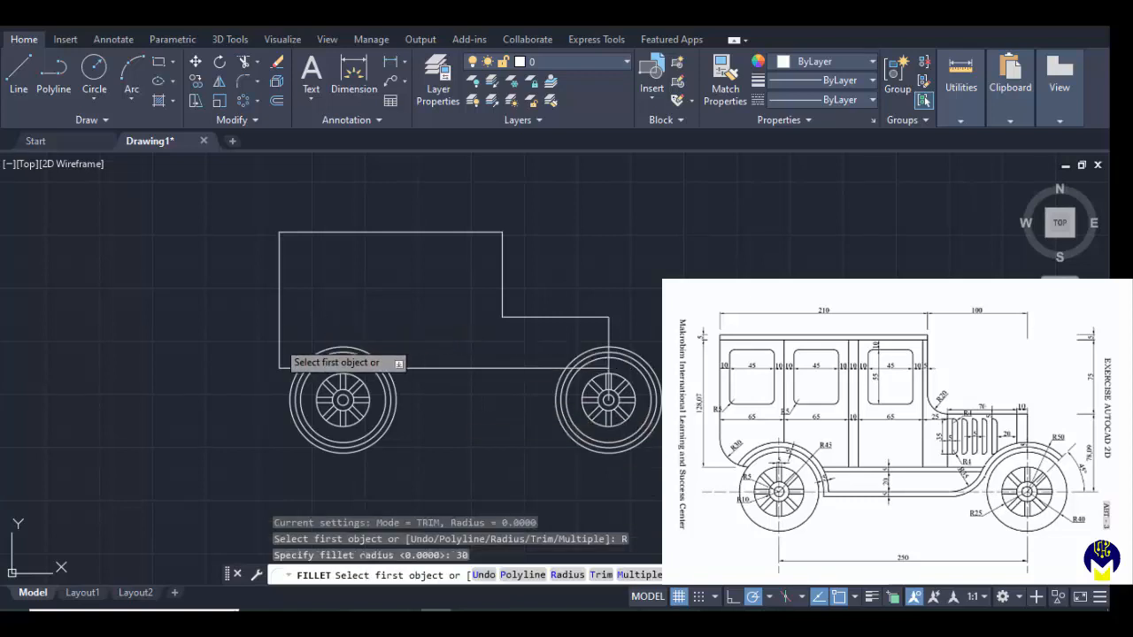
pyautogui.click(280, 350)
pyautogui.click(293, 368)
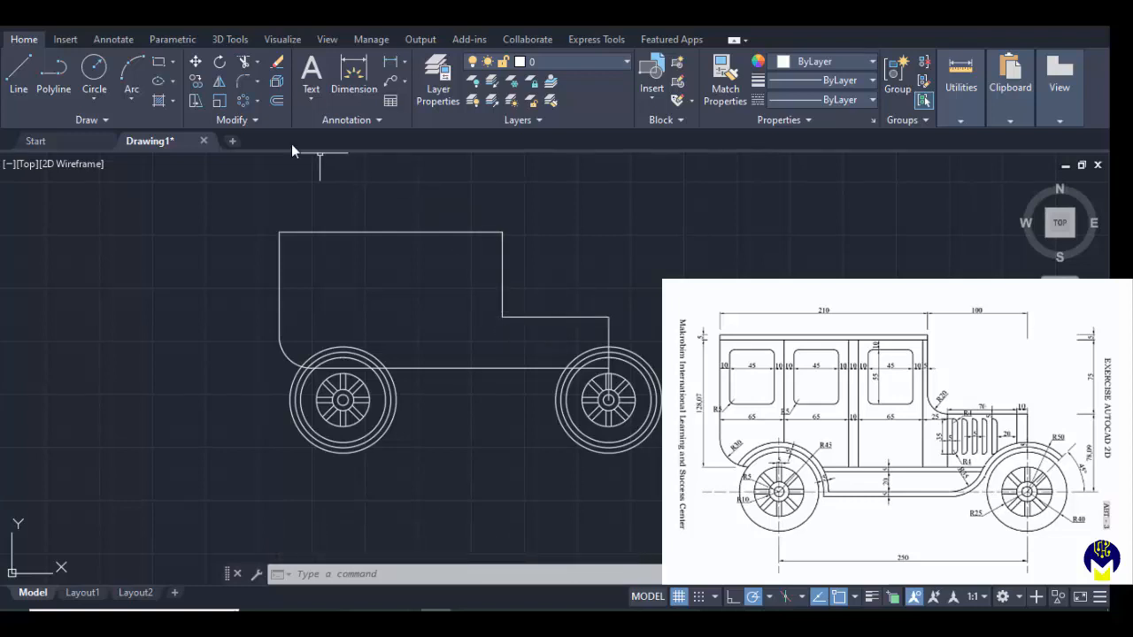
# Fillet the corner between the cabin's front line and the hood with a radius of 20
pyautogui.click(245, 85)
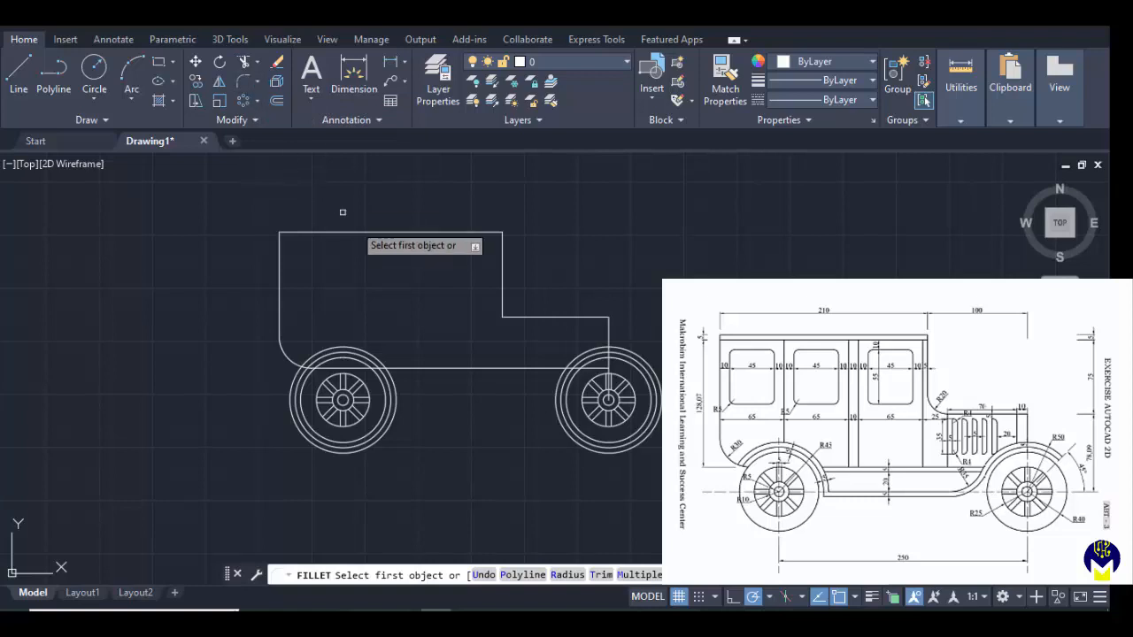
pyautogui.click(567, 576)
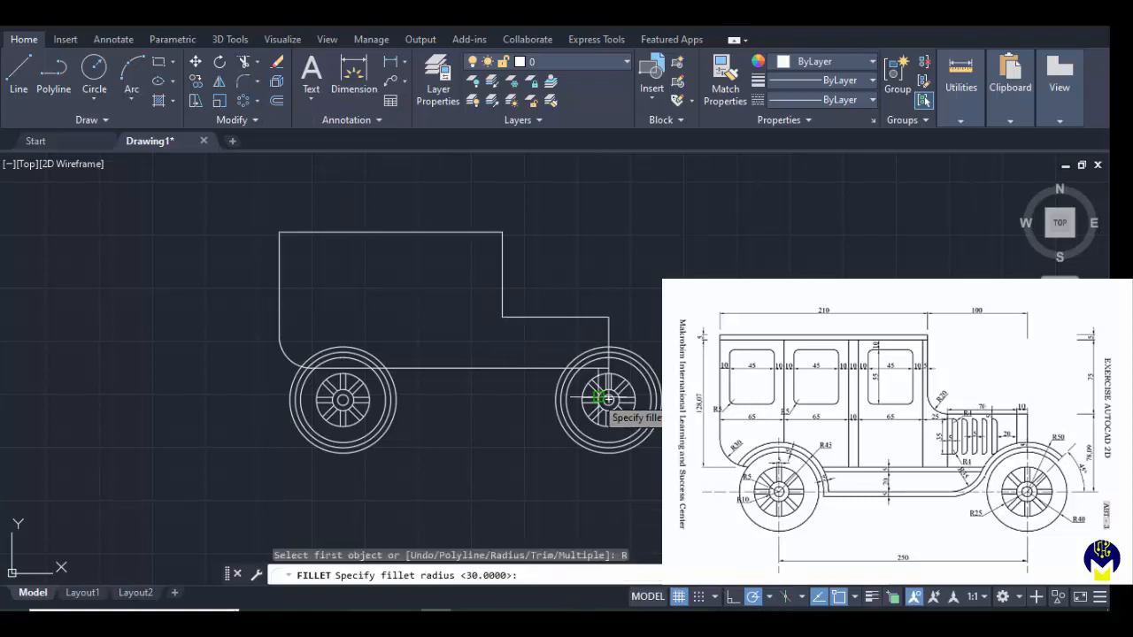
pyautogui.write('20')
pyautogui.press('Return')
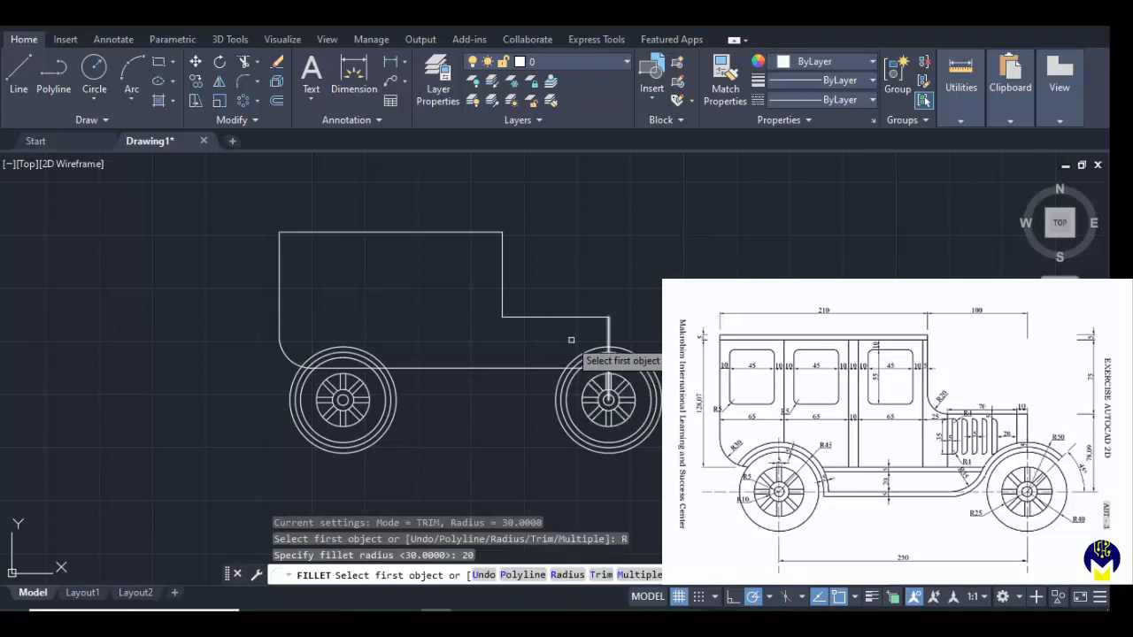
pyautogui.click(503, 292)
pyautogui.click(540, 317)
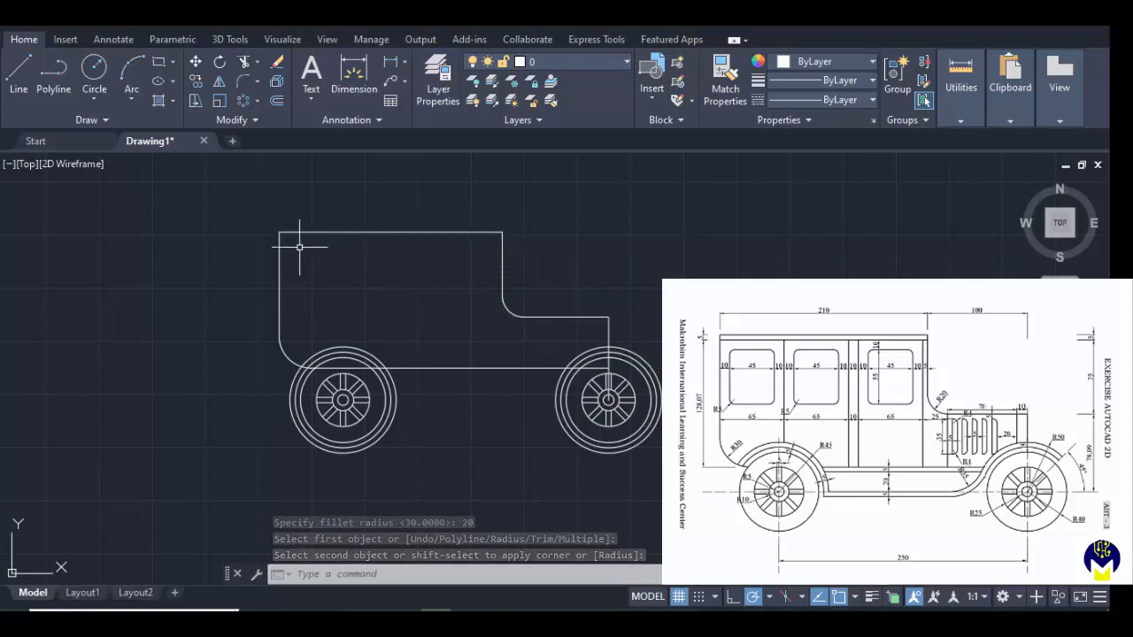
# Offset the roof line downward by 5
pyautogui.click(278, 104)
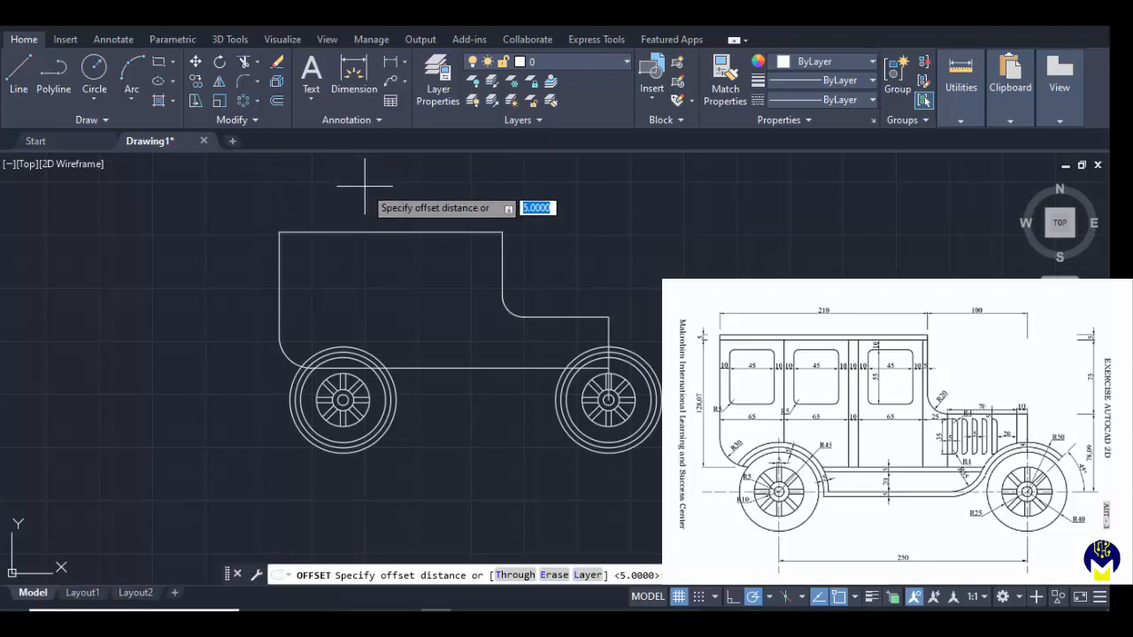
pyautogui.write('5')
pyautogui.press('Return')
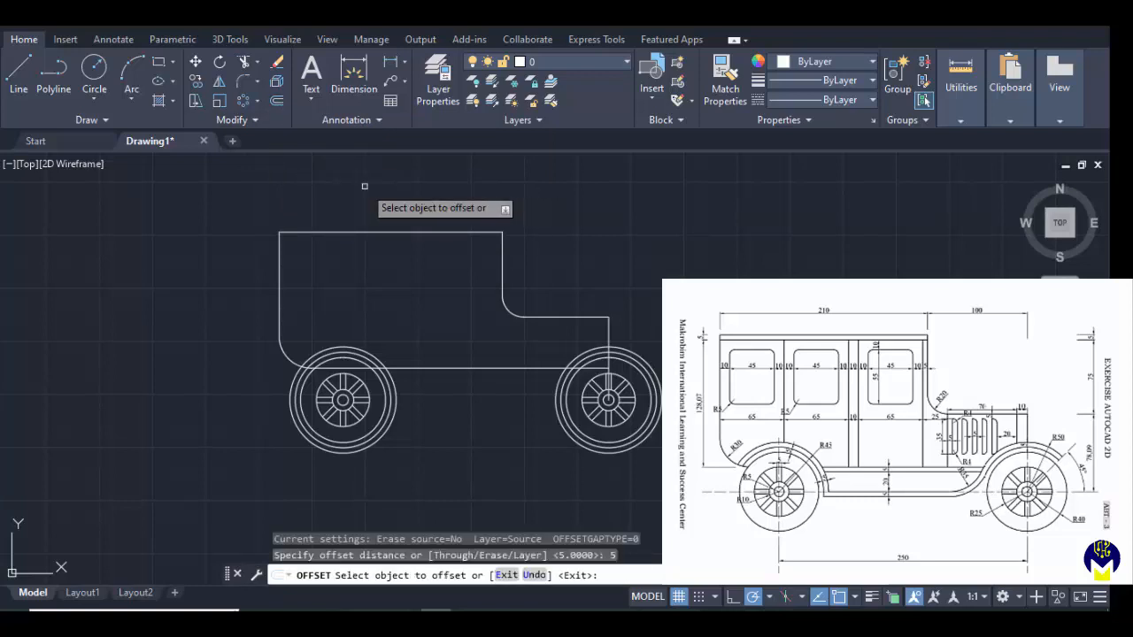
pyautogui.click(395, 234)
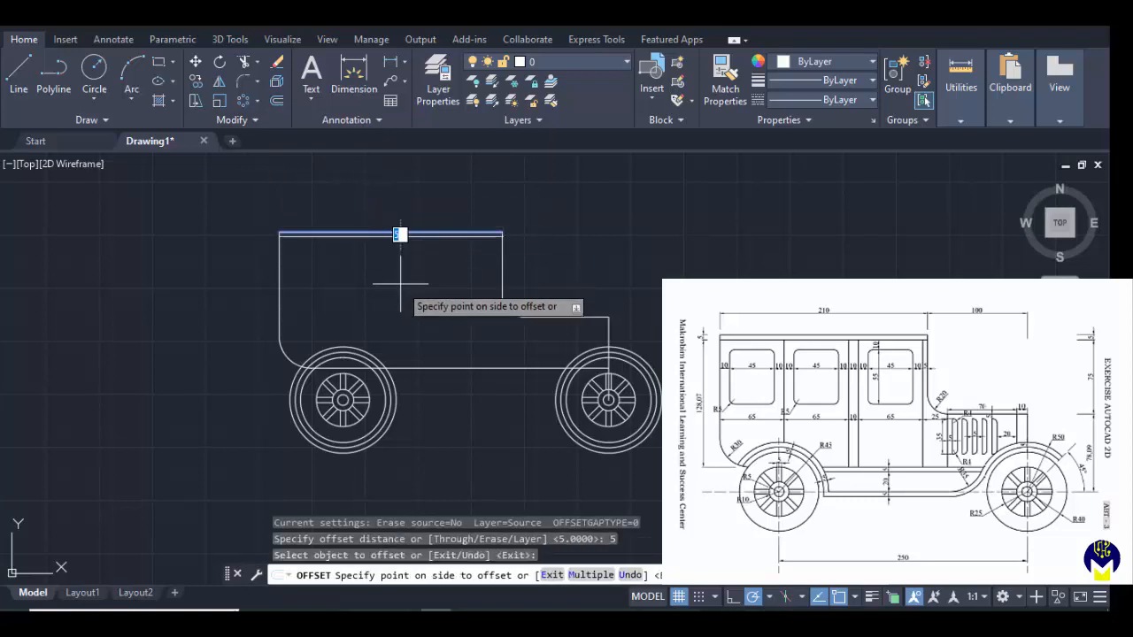
pyautogui.click(407, 253)
pyautogui.scroll(2, 427, 243)
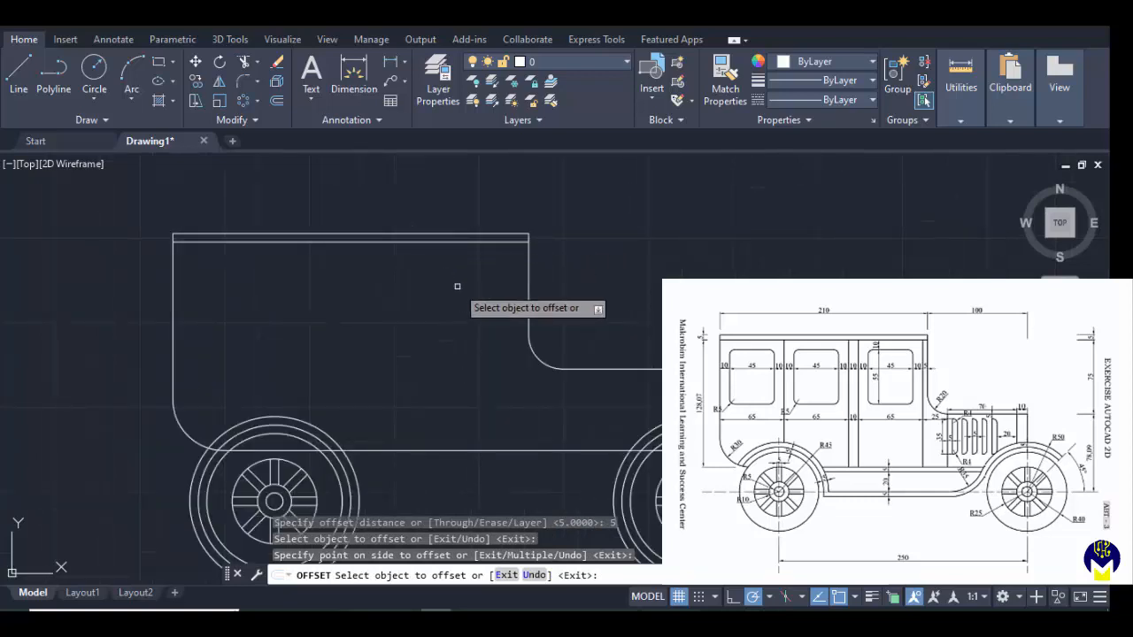
pyautogui.scroll(-2, 457, 289)
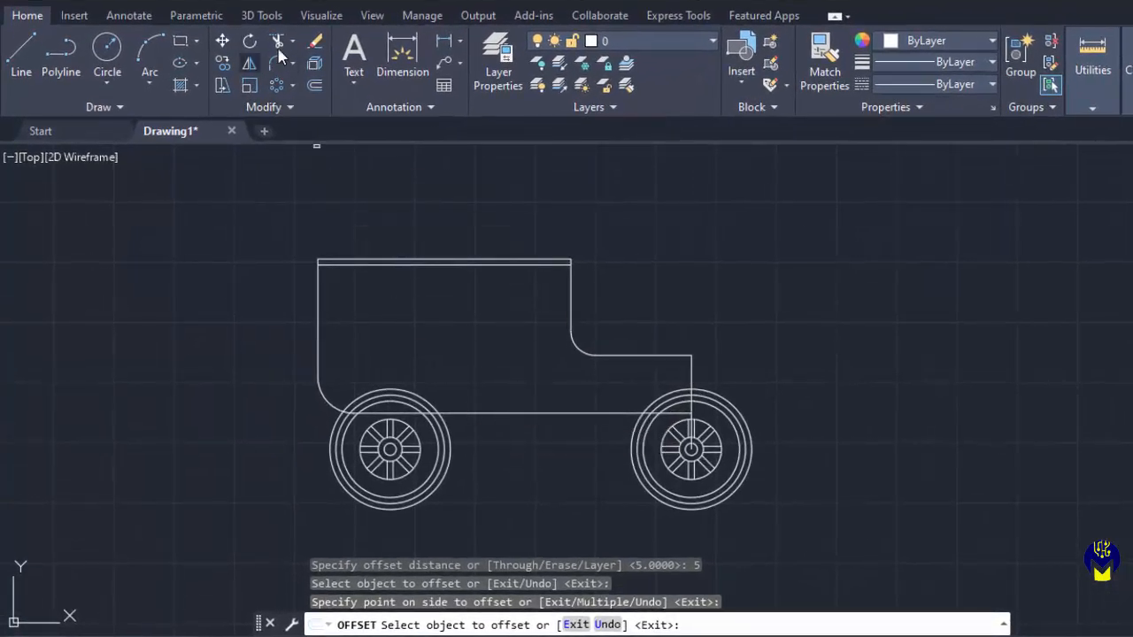
# Trim the body's bottom line inside the rear and front wheels so it runs between their outer fender circles
pyautogui.click(277, 42)
pyautogui.scroll(4, 368, 358)
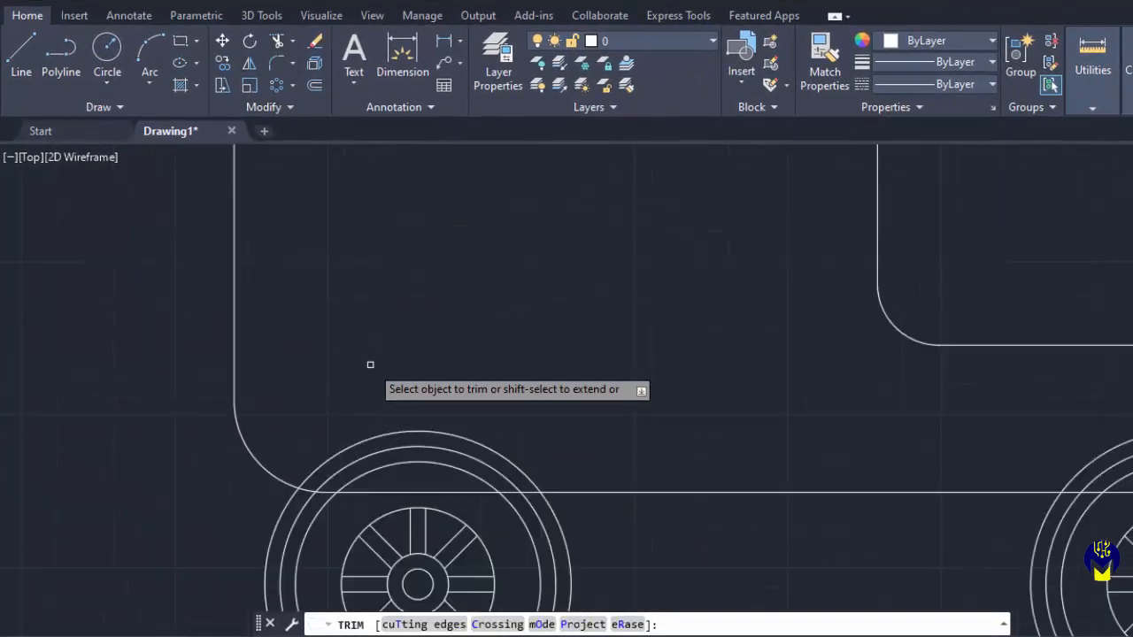
pyautogui.click(400, 497)
pyautogui.press('Return')
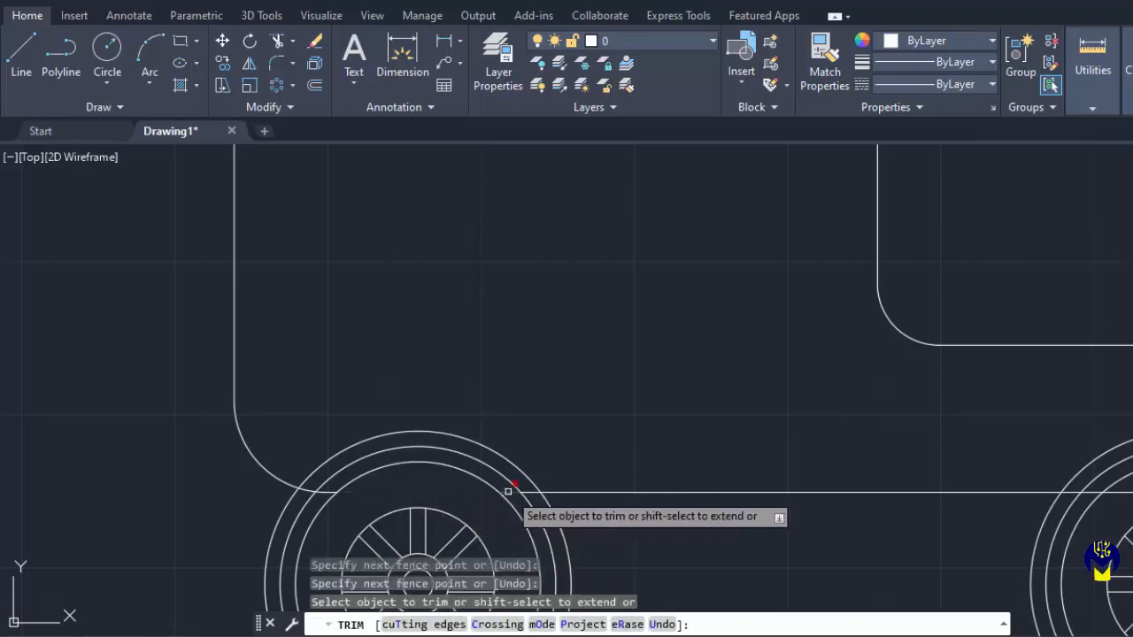
pyautogui.scroll(-4, 950, 450)
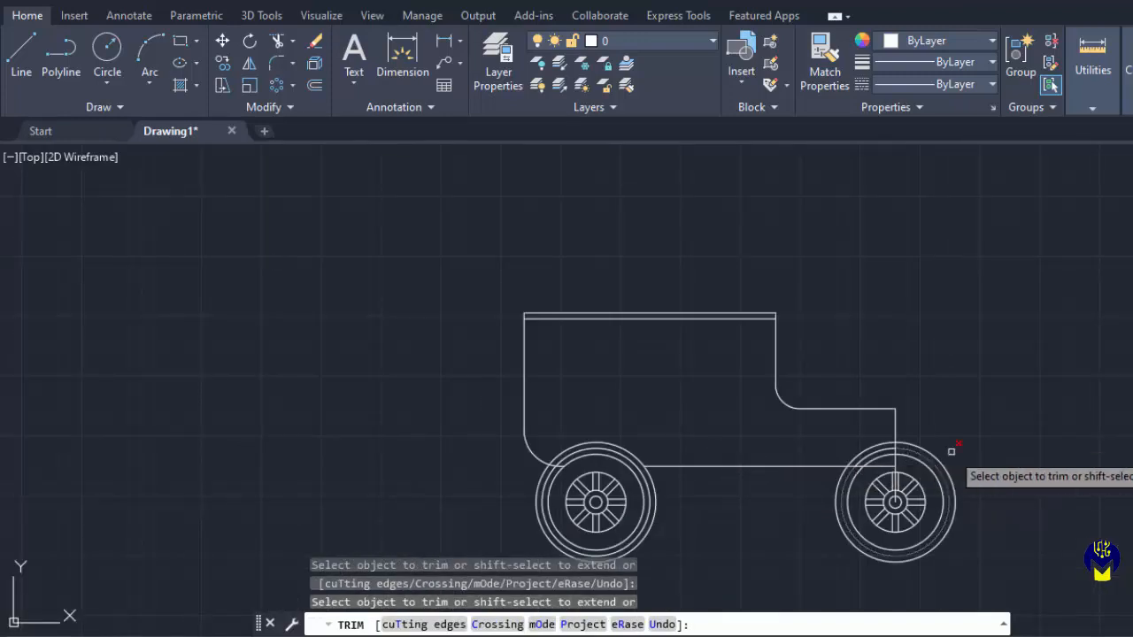
pyautogui.scroll(5, 860, 457)
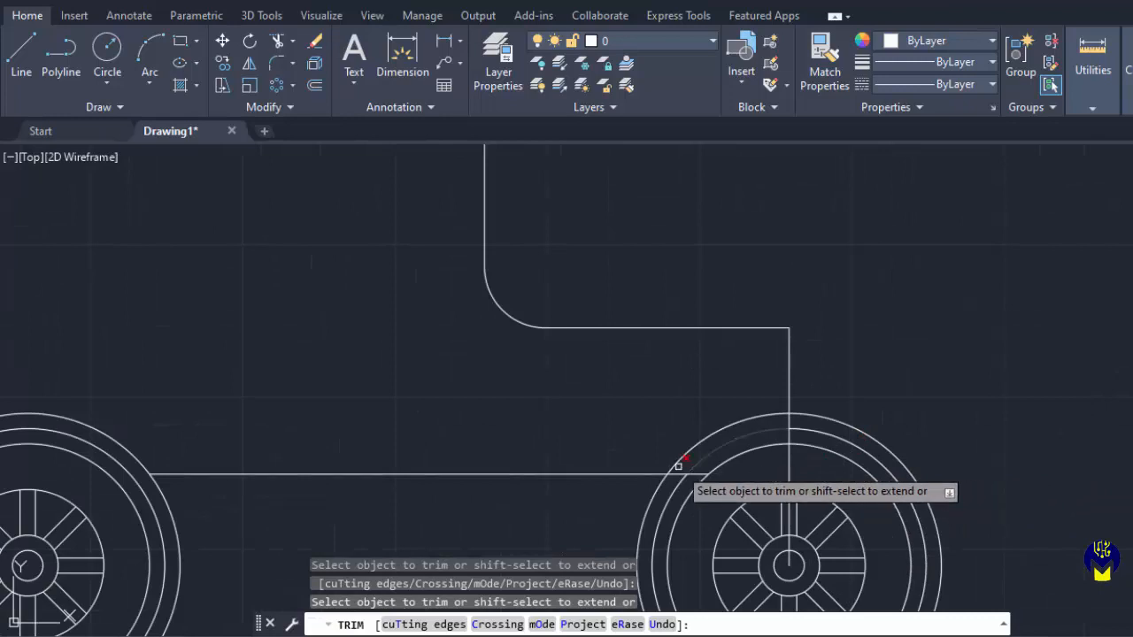
pyautogui.scroll(-3, 587, 400)
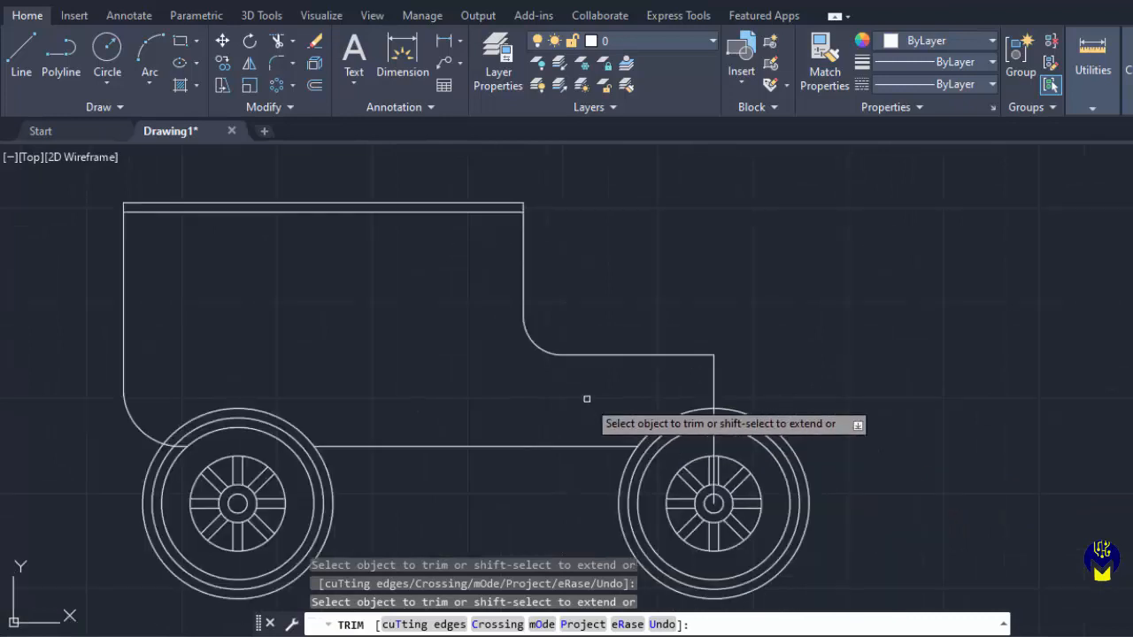
pyautogui.moveTo(578, 410); pyautogui.dragTo(622, 359, button='middle')
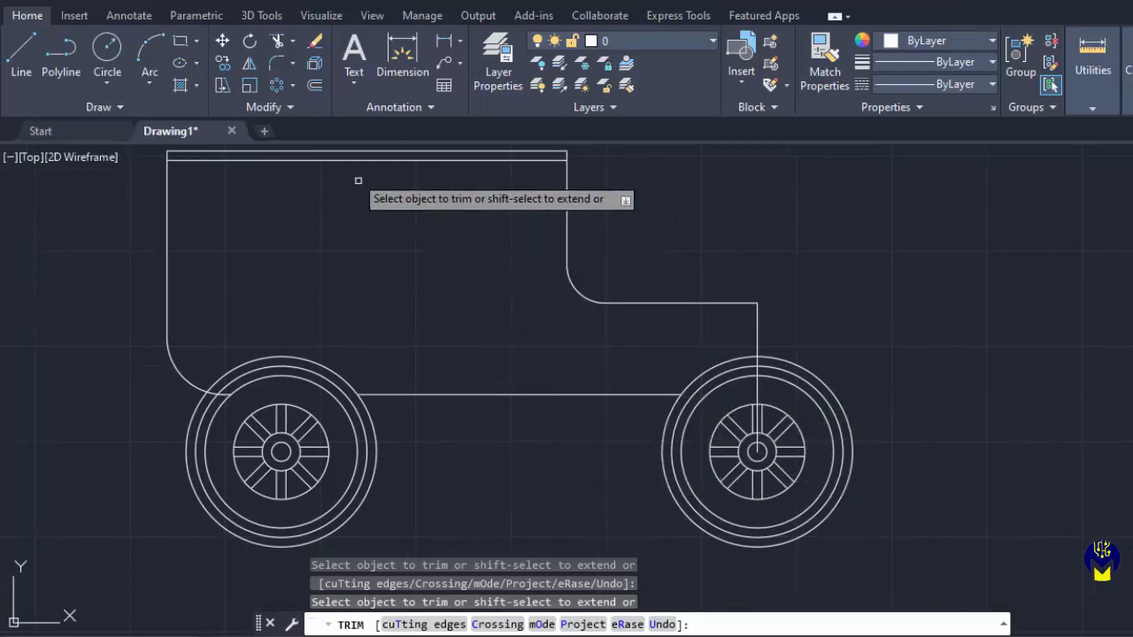
# Offset the body's bottom line downward by 5 using the Through option
pyautogui.click(313, 85)
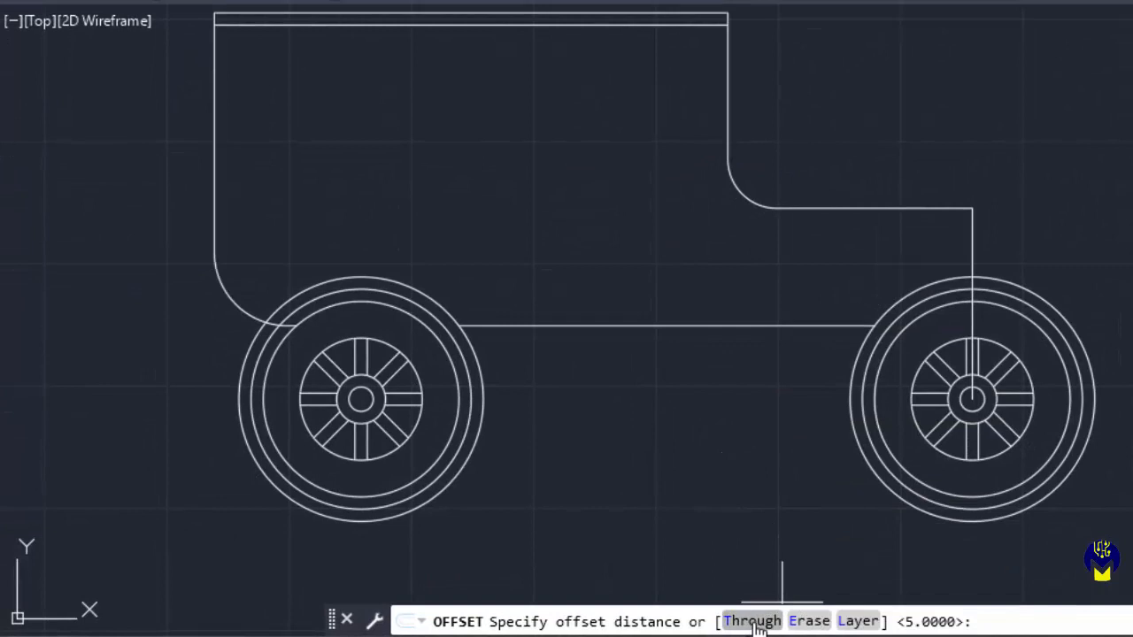
pyautogui.click(754, 622)
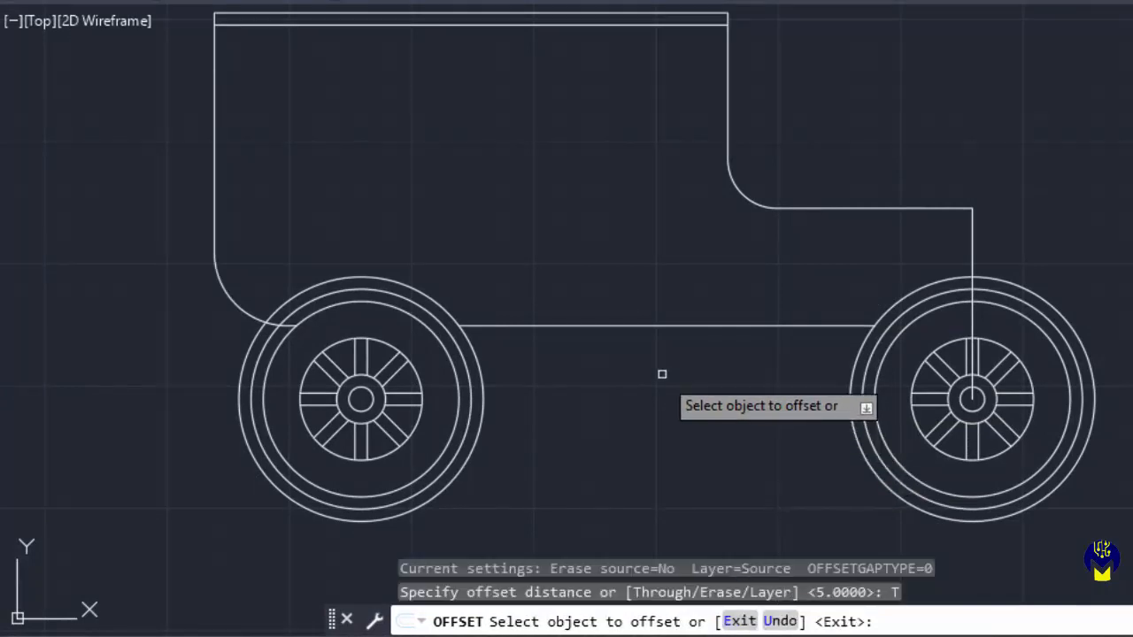
pyautogui.click(632, 326)
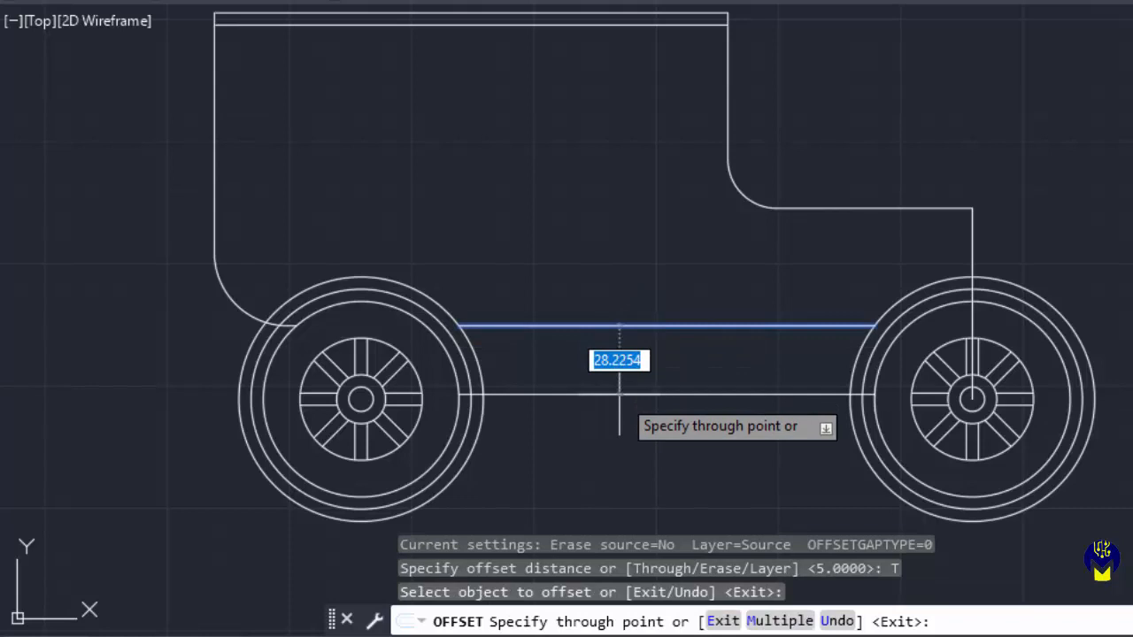
pyautogui.press('Return')
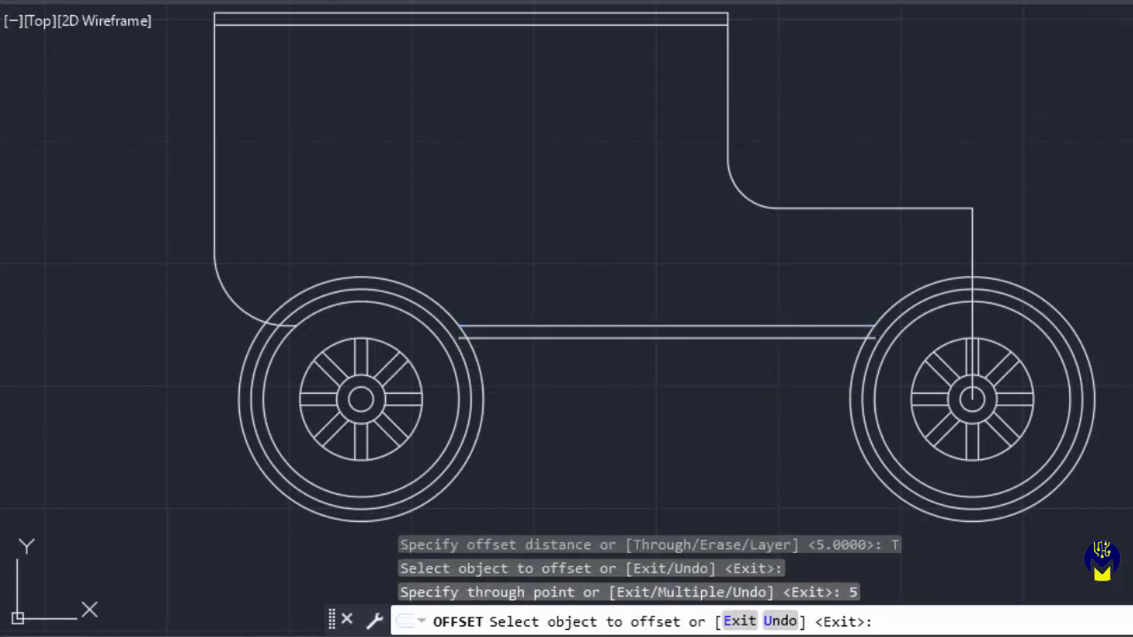
# Offset the new lower line downward by 20 and the resulting line by another 5 for the running board
pyautogui.click(631, 338)
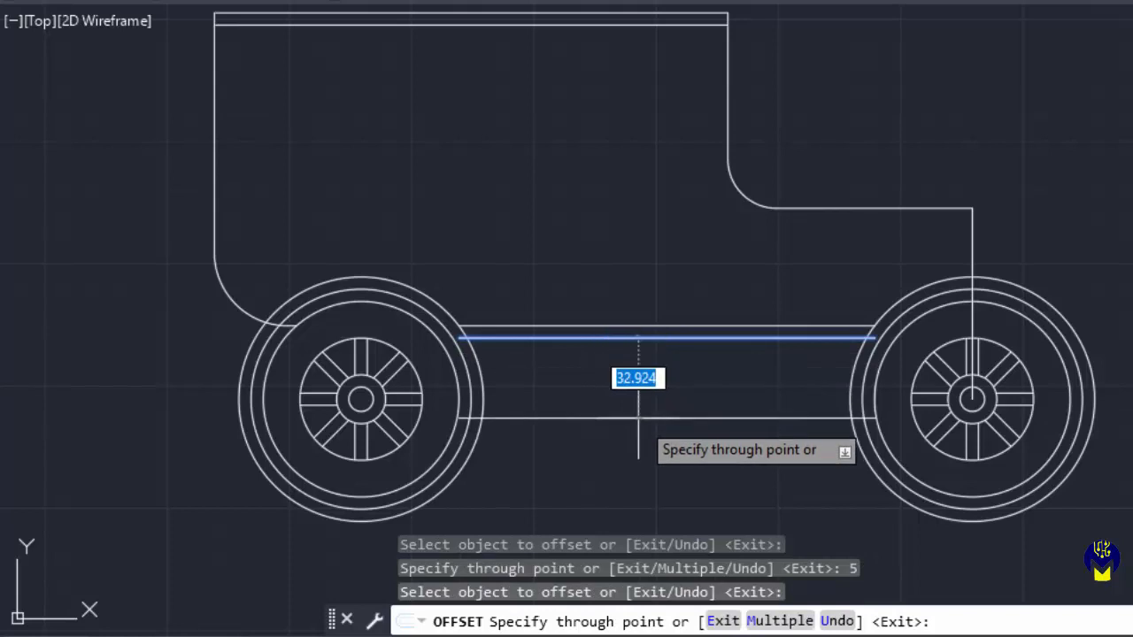
pyautogui.write('20')
pyautogui.press('Return')
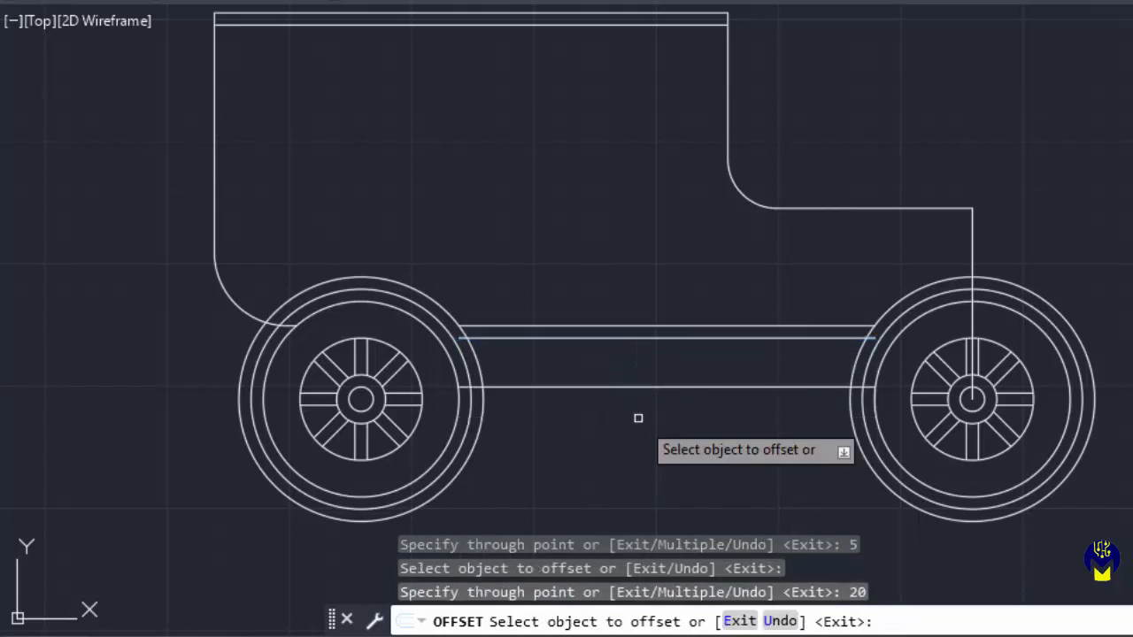
pyautogui.click(645, 386)
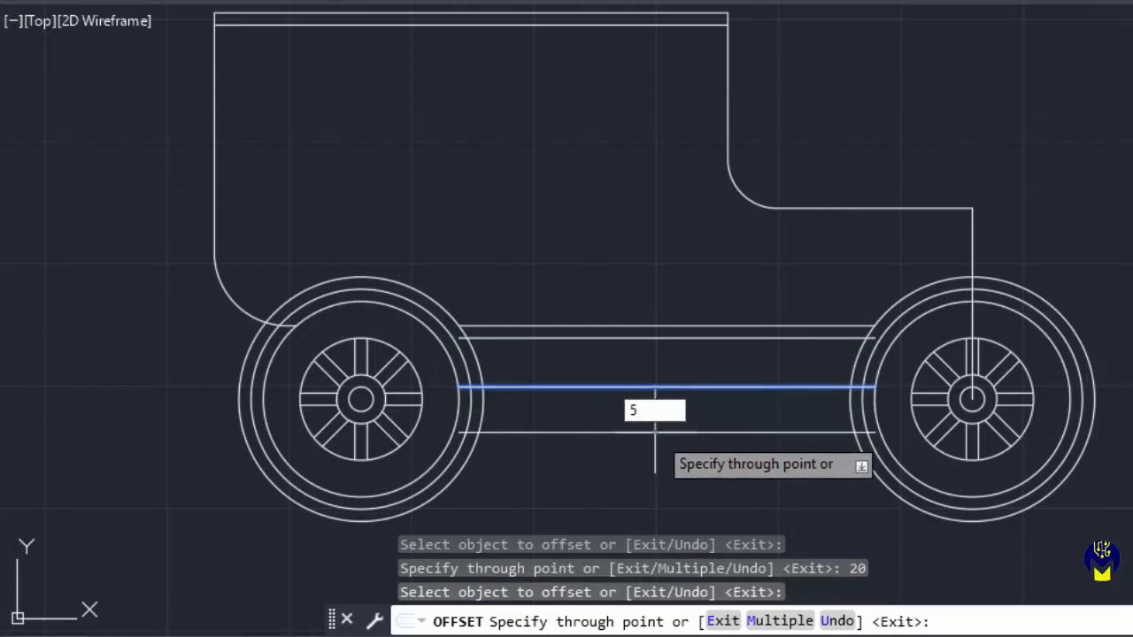
pyautogui.press('Return')
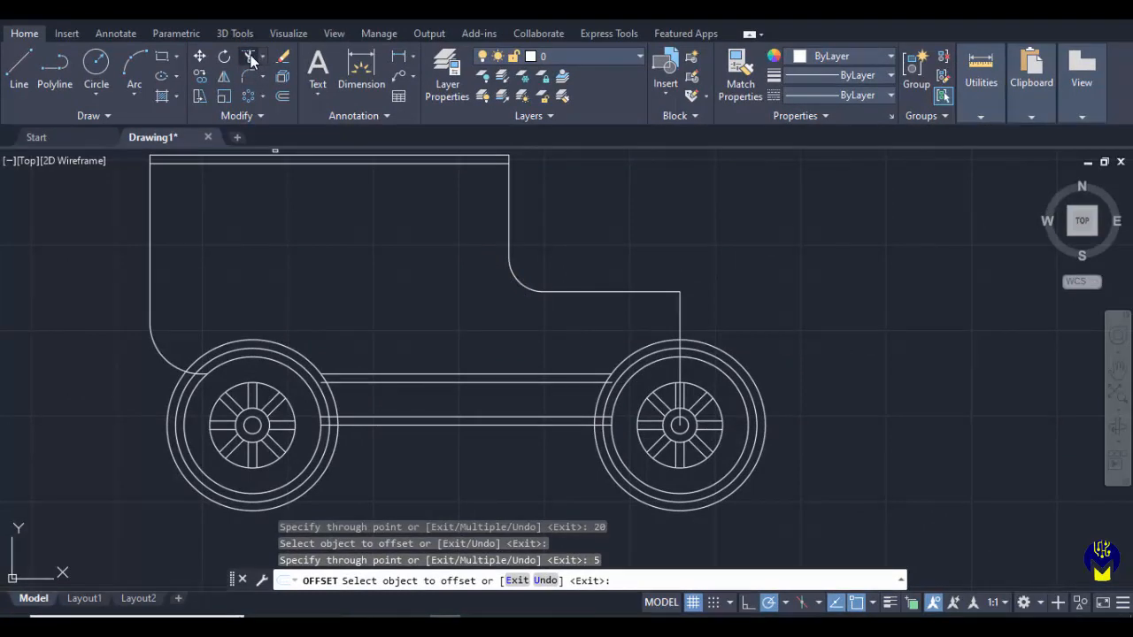
# Trim the rear fender circles below the running board and cut the board and body line ends overrunning the rear and front fenders
pyautogui.click(250, 56)
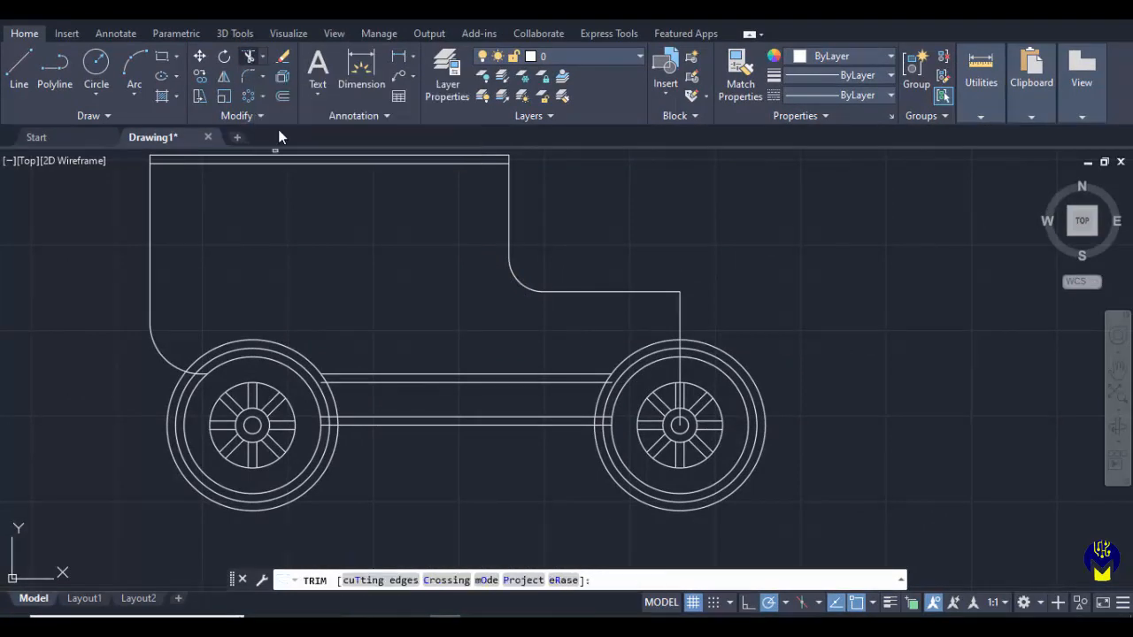
pyautogui.click(337, 452)
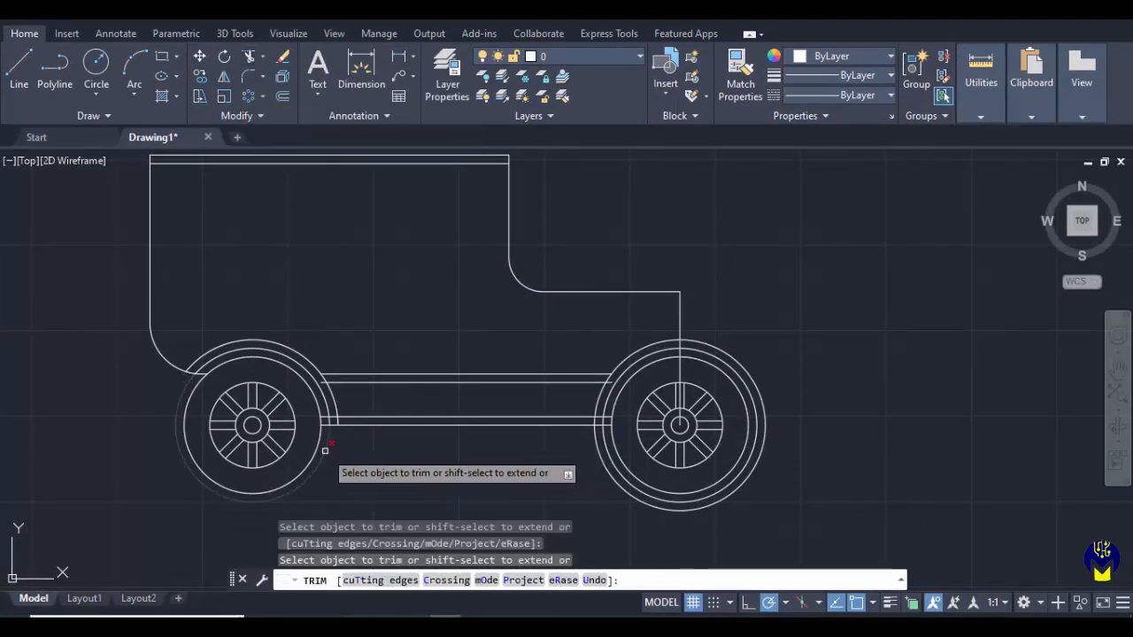
pyautogui.scroll(2, 358, 422)
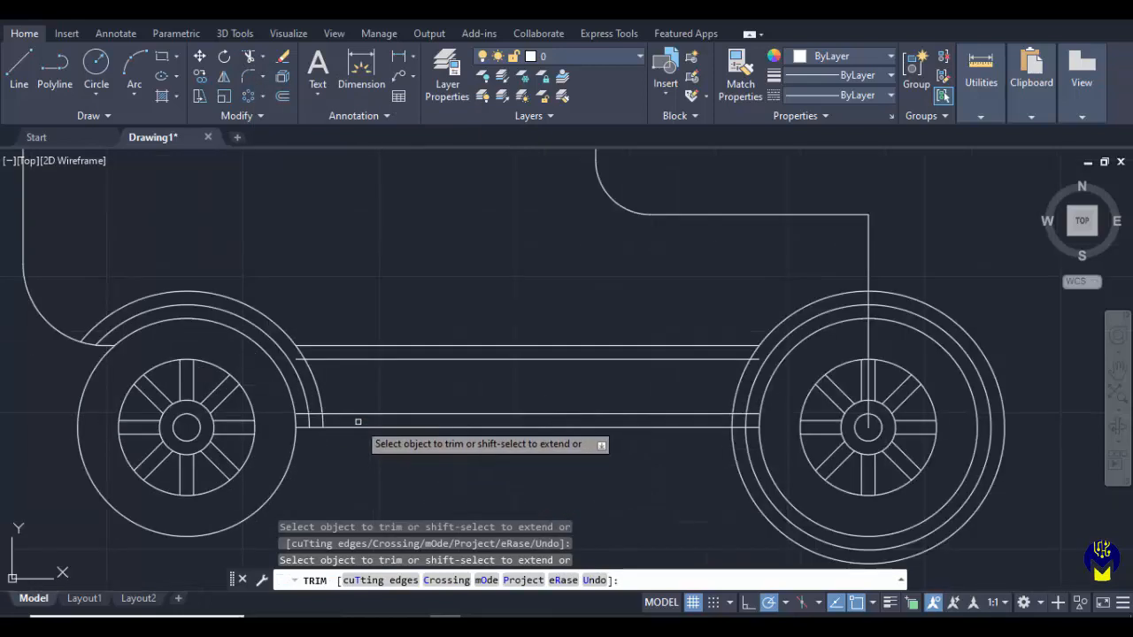
pyautogui.scroll(2, 359, 422)
pyautogui.click(273, 410)
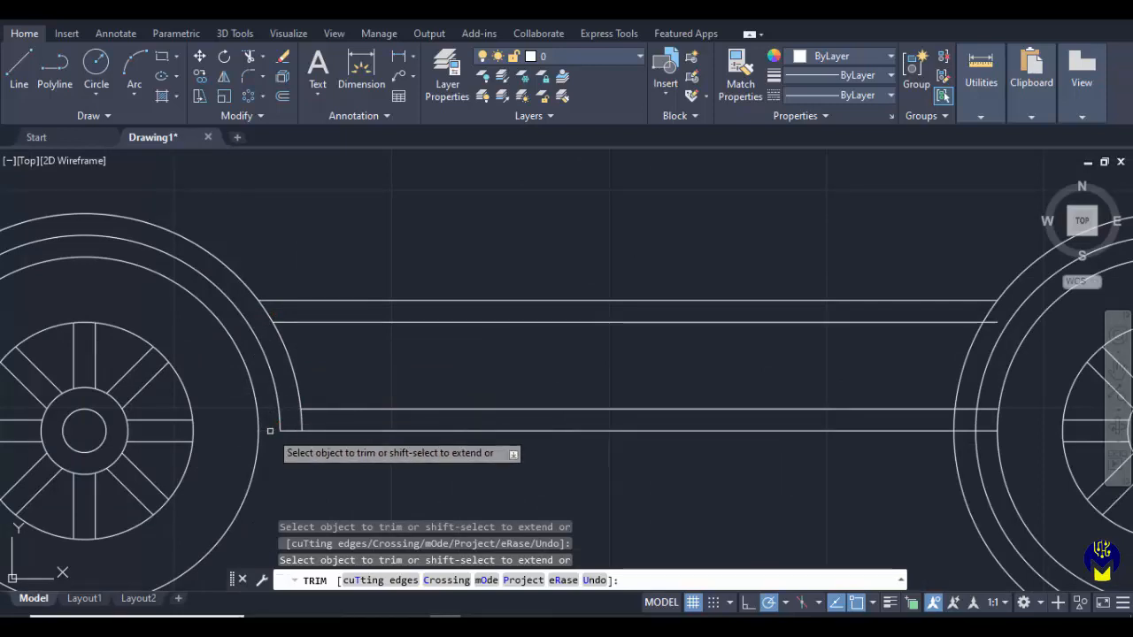
pyautogui.scroll(-1, 389, 457)
pyautogui.moveTo(460, 468); pyautogui.dragTo(354, 449, button='middle')
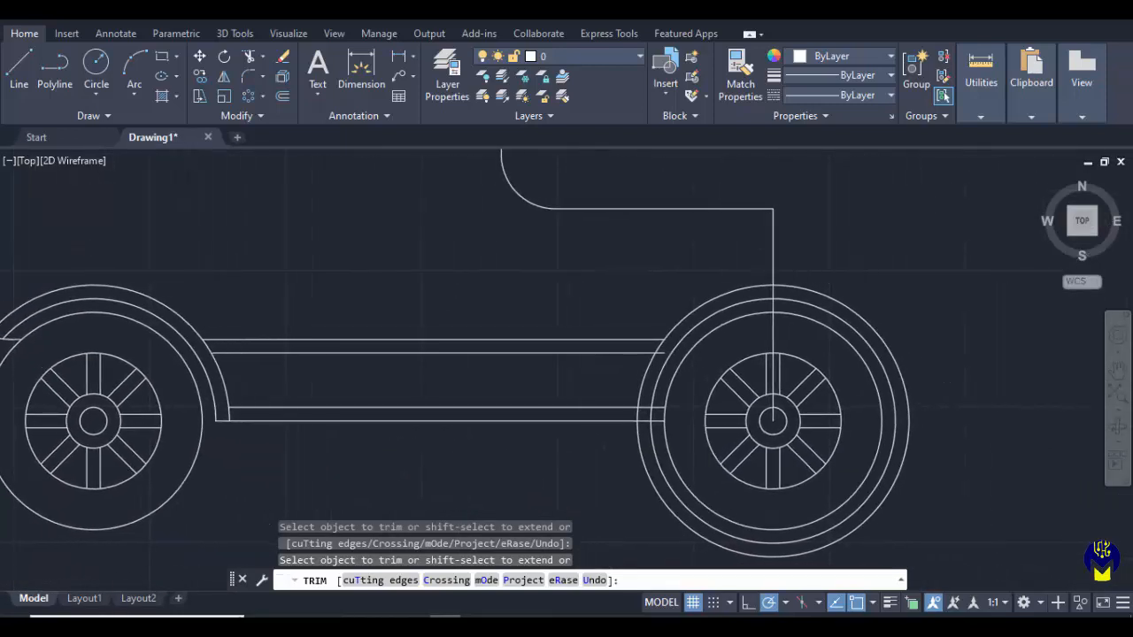
pyautogui.scroll(5, 558, 361)
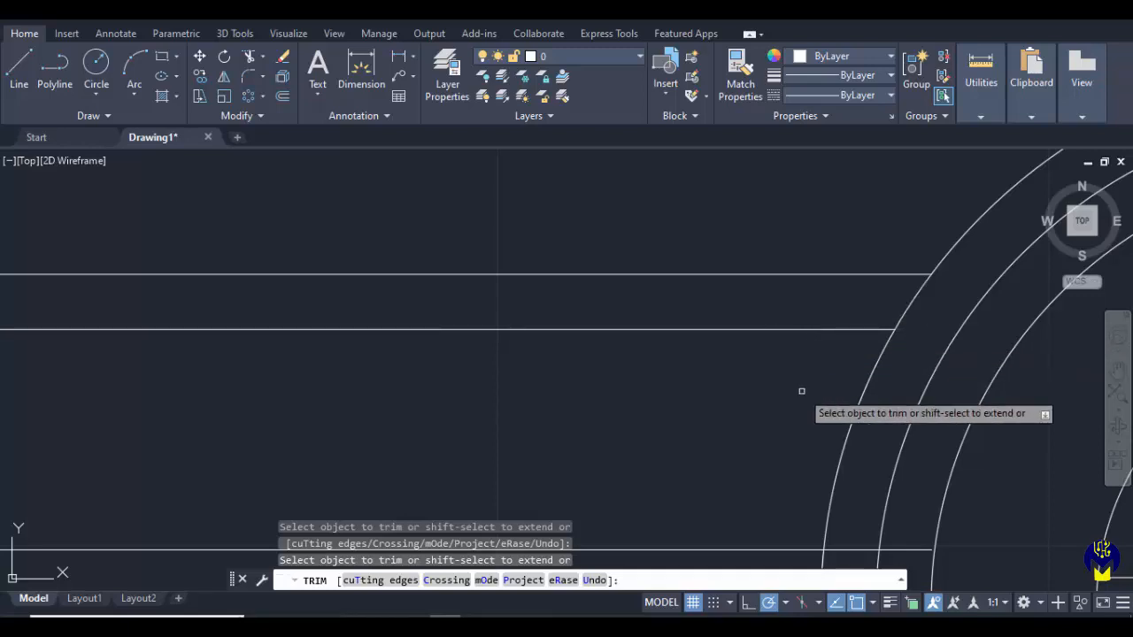
pyautogui.scroll(-5, 801, 390)
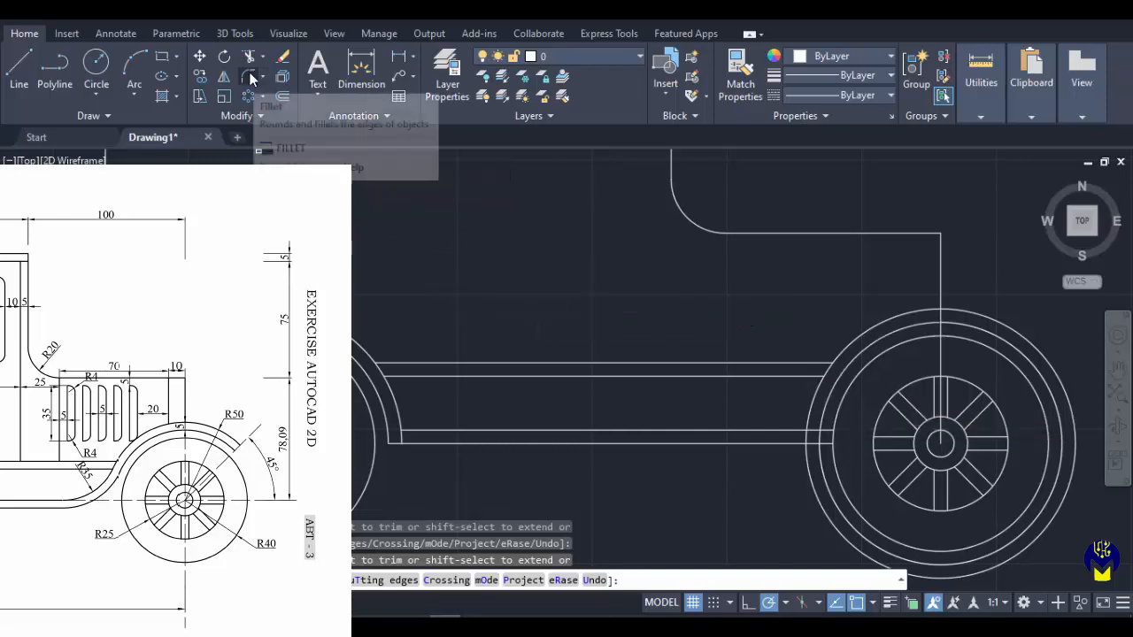
# Fillet the running board's upper line into the front wheel's outer fender circle with a radius of 35
pyautogui.click(251, 78)
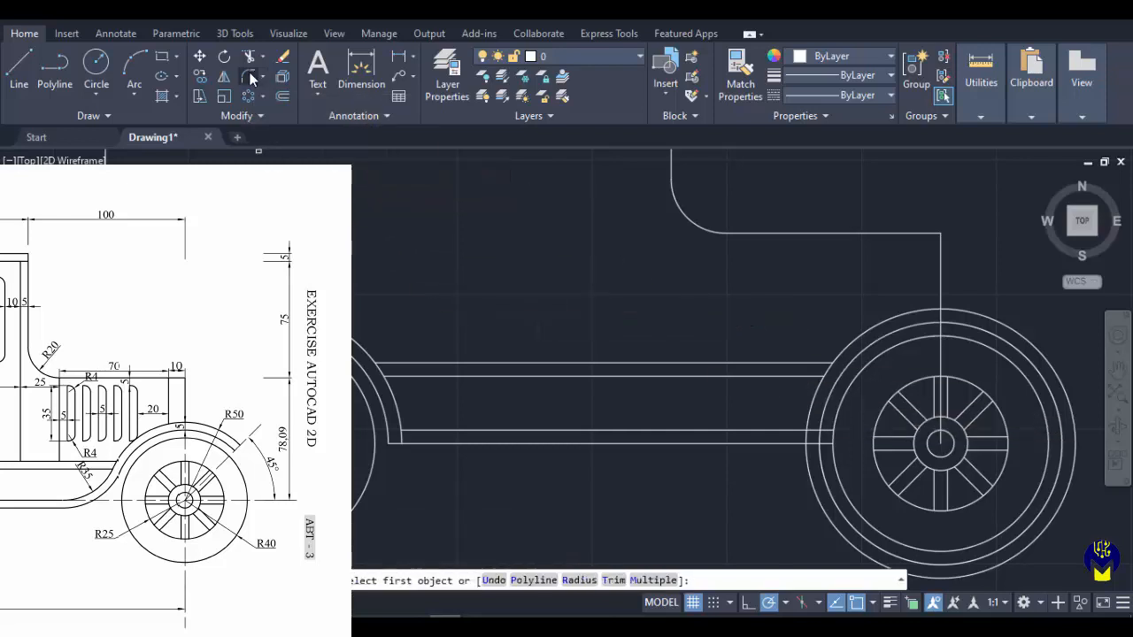
pyautogui.click(577, 581)
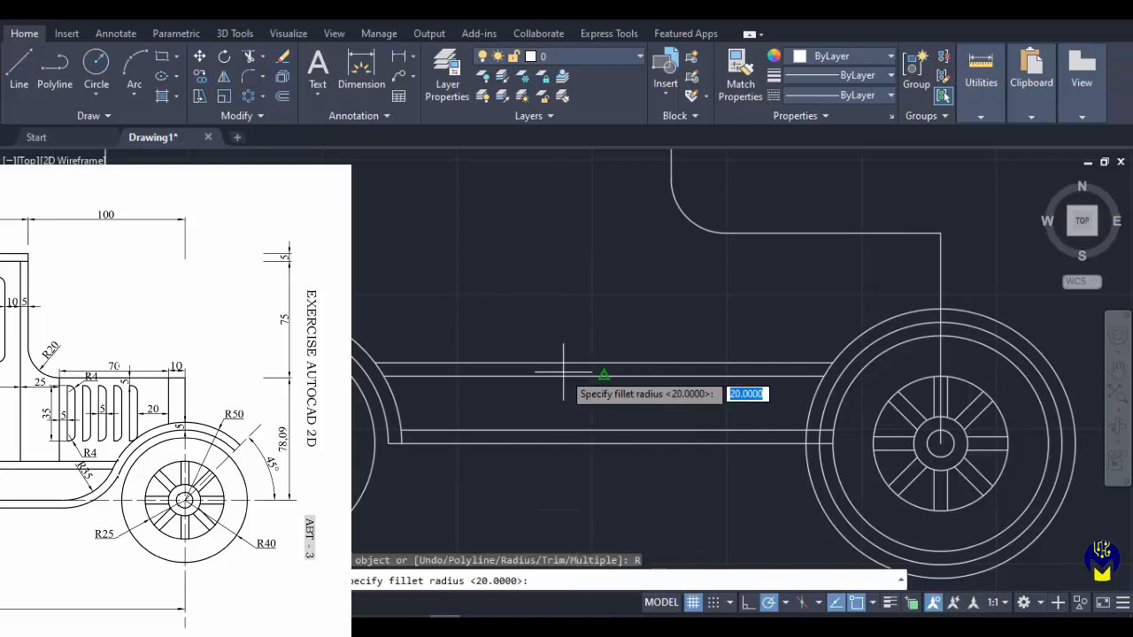
pyautogui.write('35')
pyautogui.press('Return')
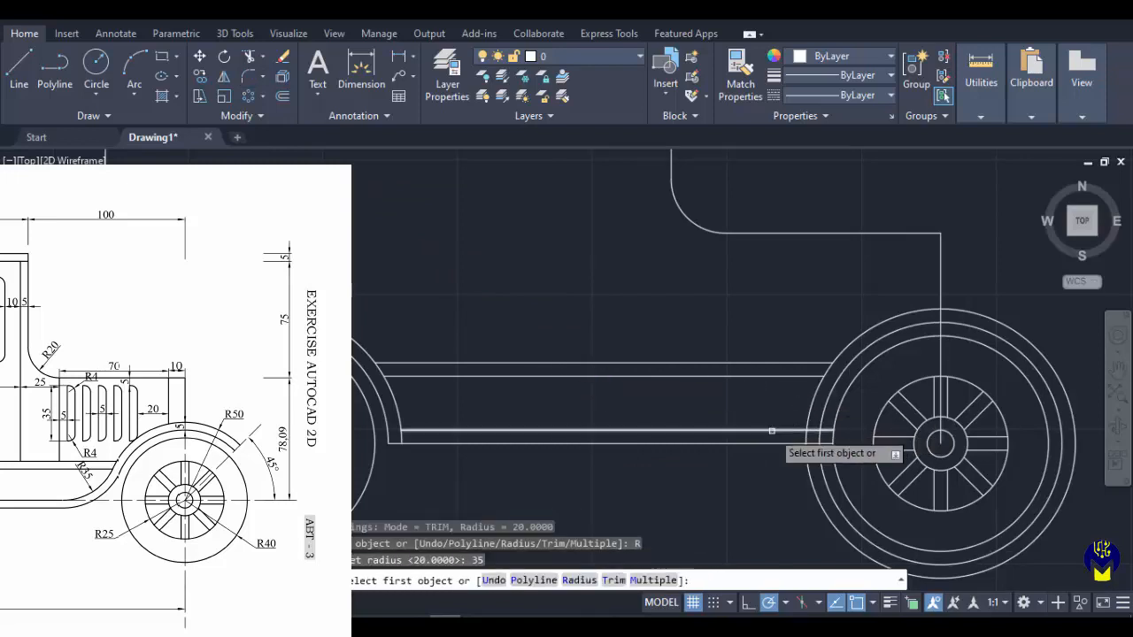
pyautogui.click(772, 431)
pyautogui.click(808, 404)
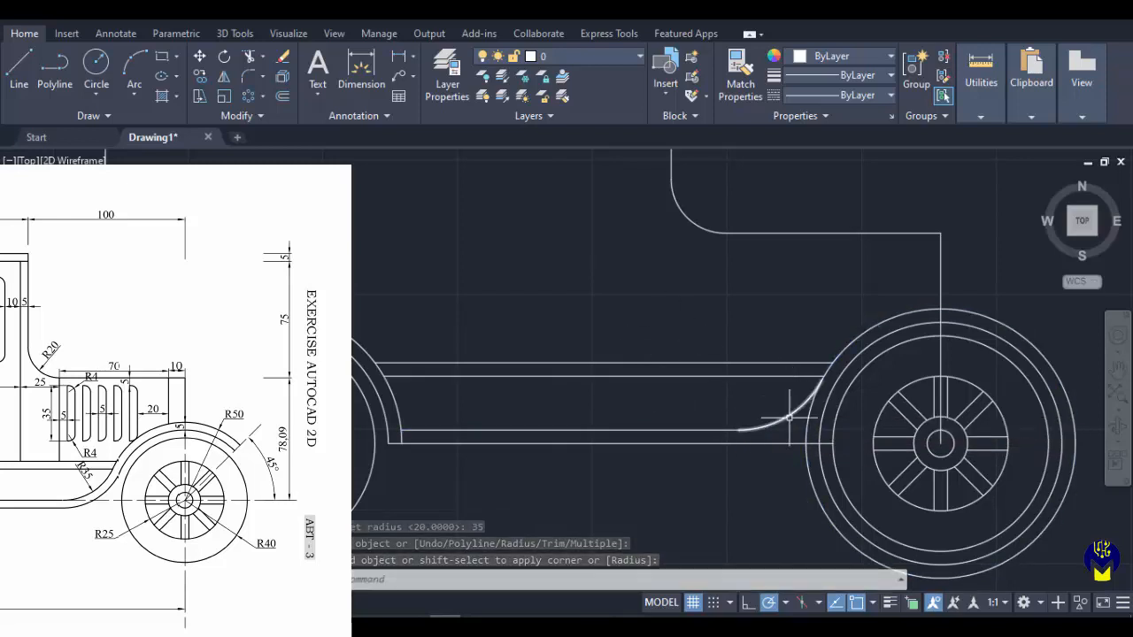
# Offset the new fillet arc by 5 toward the front wheel
pyautogui.click(283, 96)
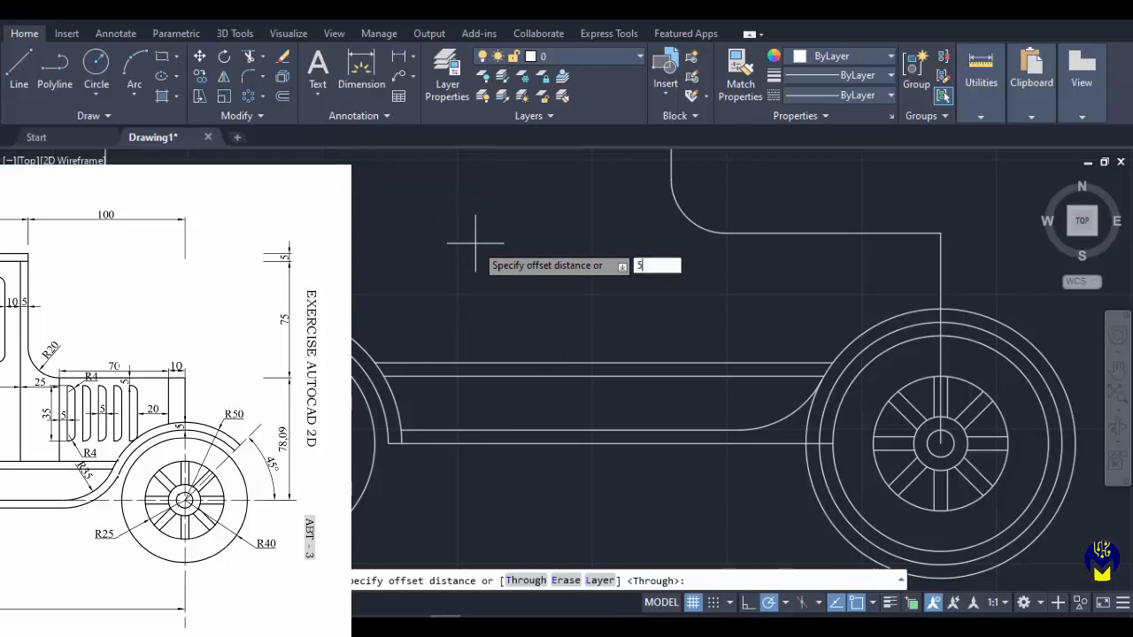
pyautogui.press('Return')
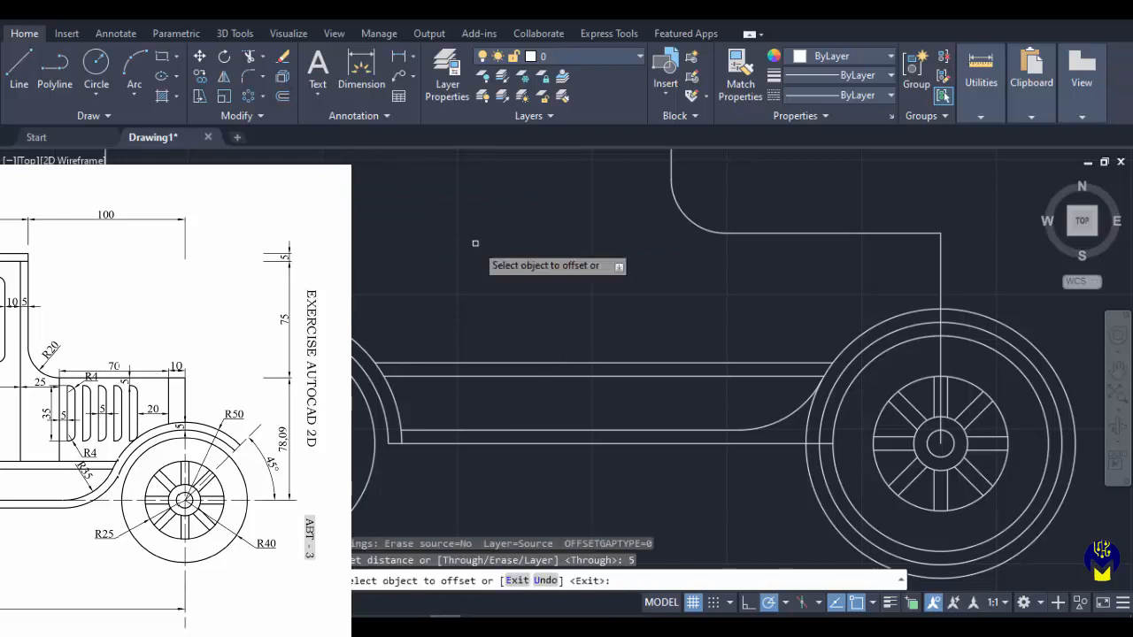
pyautogui.click(783, 418)
pyautogui.click(802, 416)
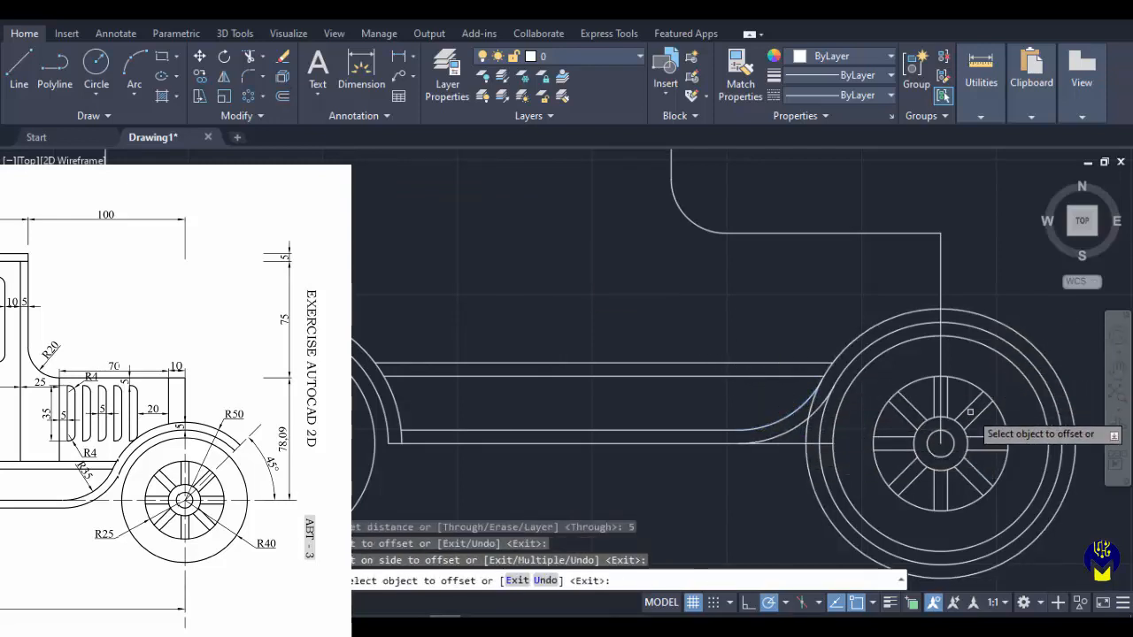
# Use 45° polar tracking to draw a line from the front wheel's center up and forward at 45°, past the outer fender circle
pyautogui.scroll(-2, 899, 344)
pyautogui.moveTo(919, 357); pyautogui.dragTo(681, 321, button='middle')
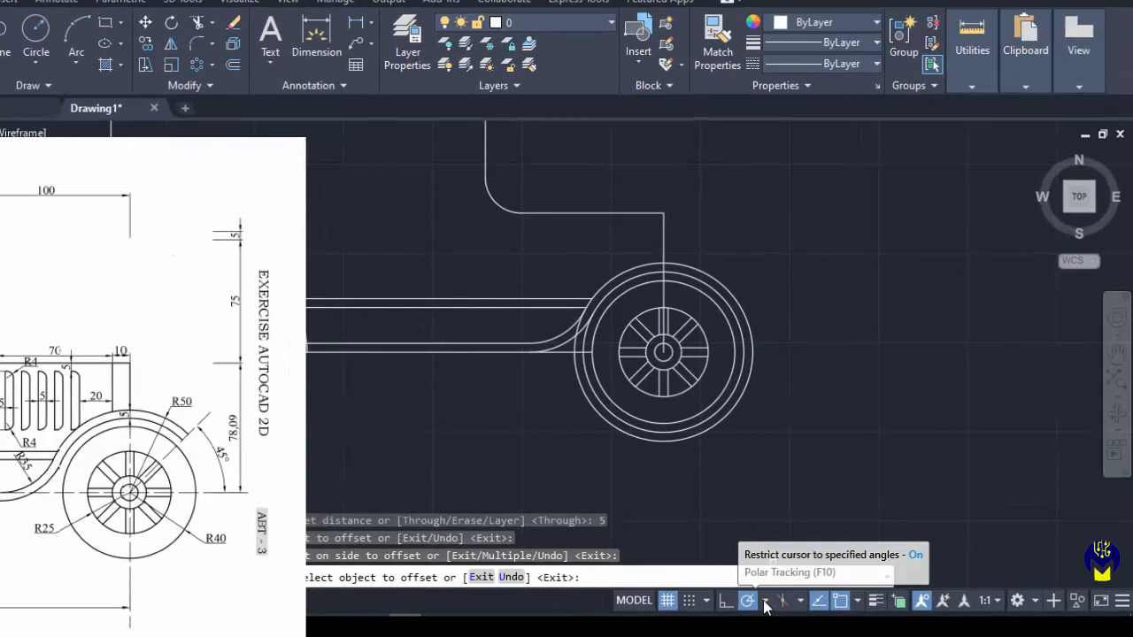
pyautogui.click(785, 603)
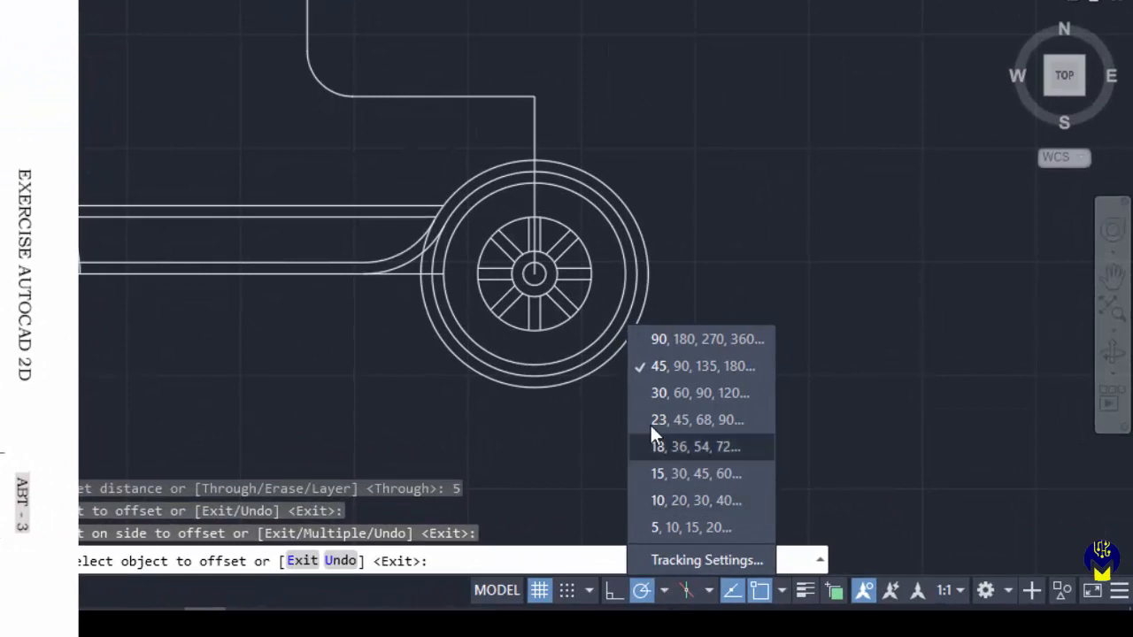
pyautogui.click(675, 365)
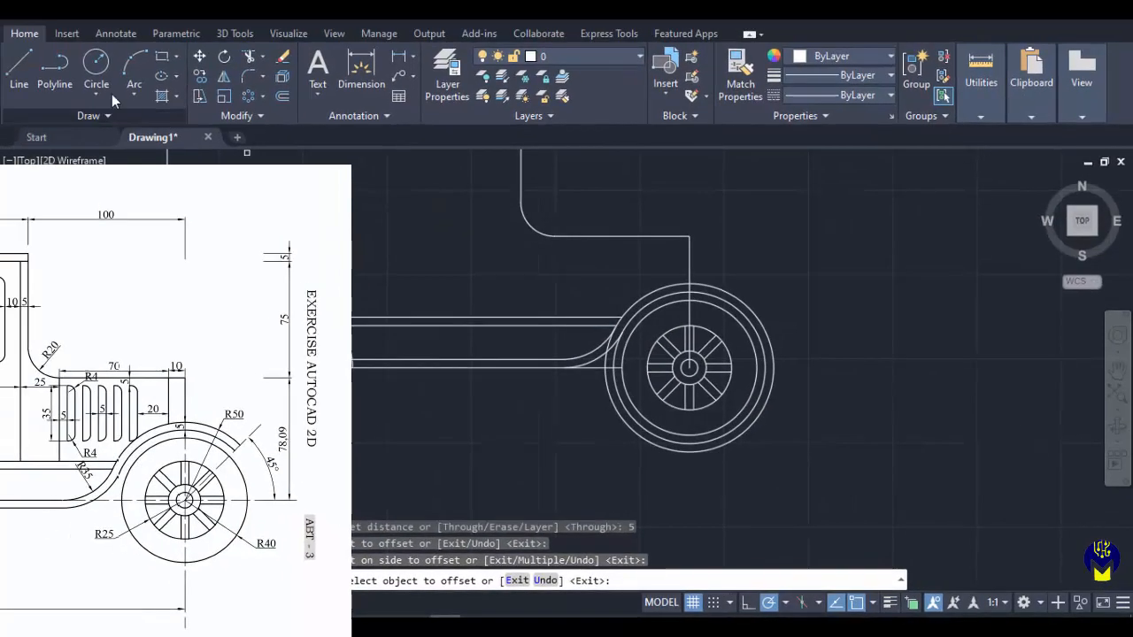
pyautogui.click(19, 71)
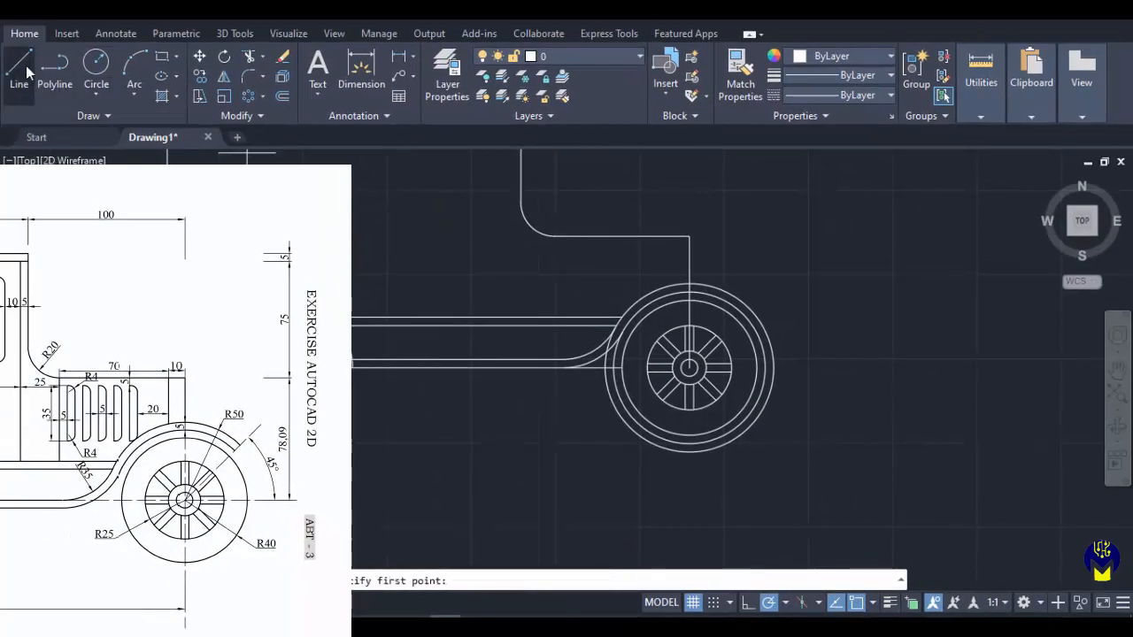
pyautogui.click(690, 366)
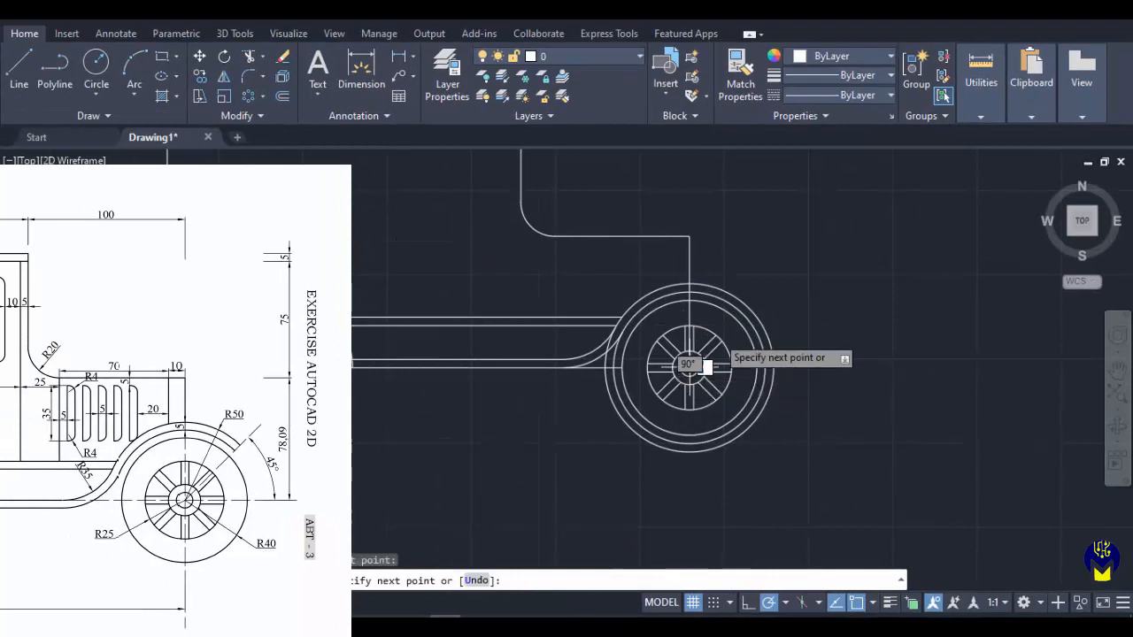
pyautogui.click(797, 263)
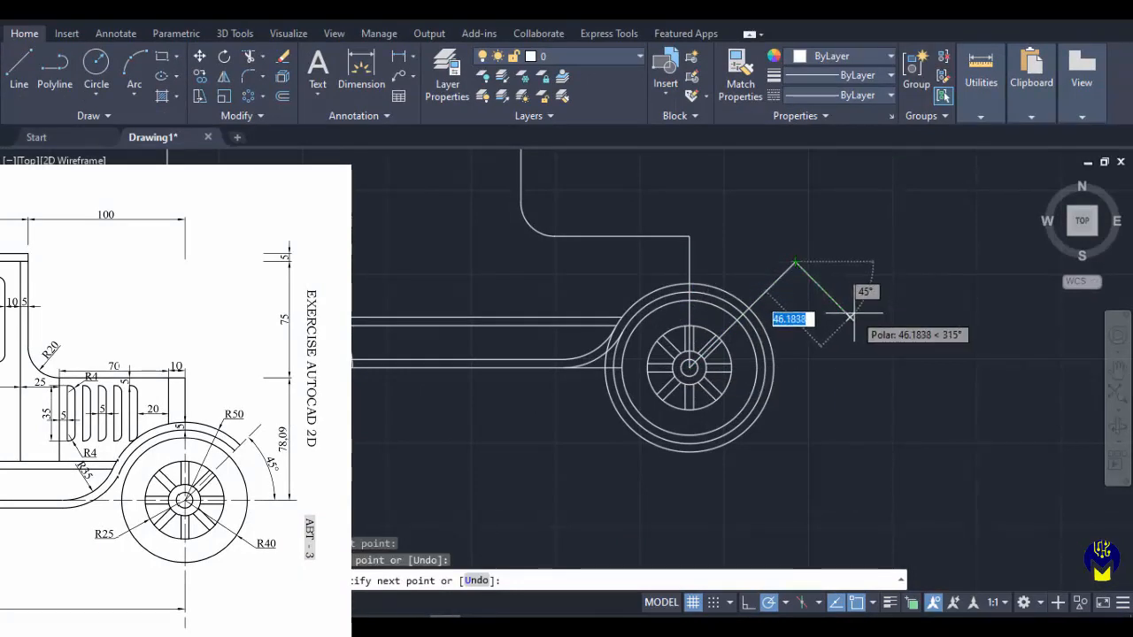
pyautogui.press('Return')
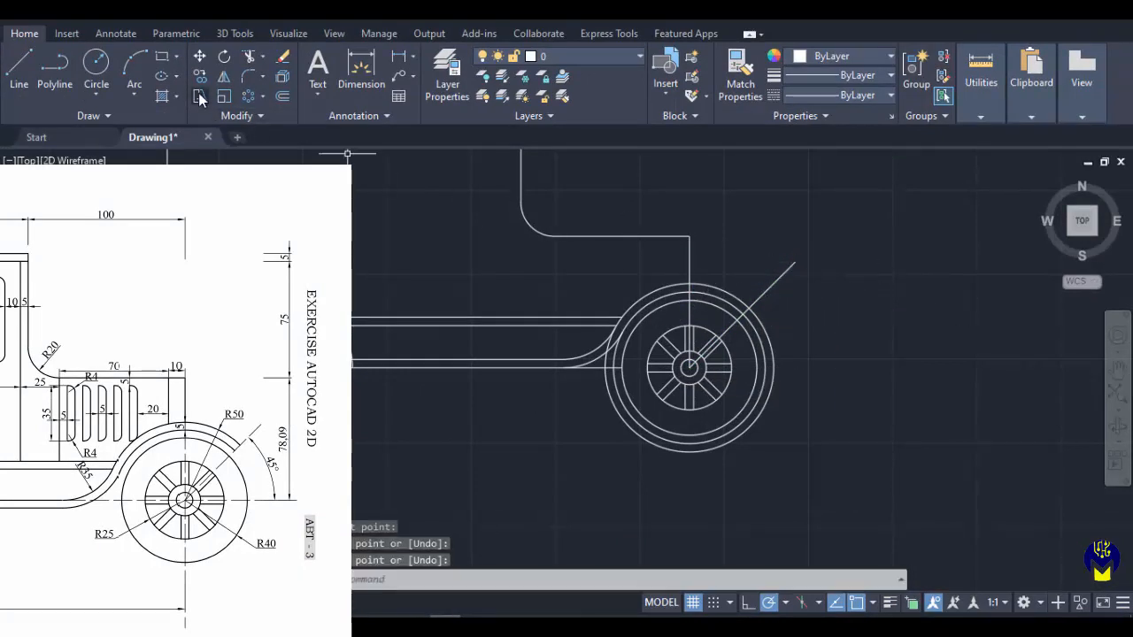
# Trim the front fender circles below the 45° line and remove the leftover pieces where the fender meets the curved running board
pyautogui.click(246, 55)
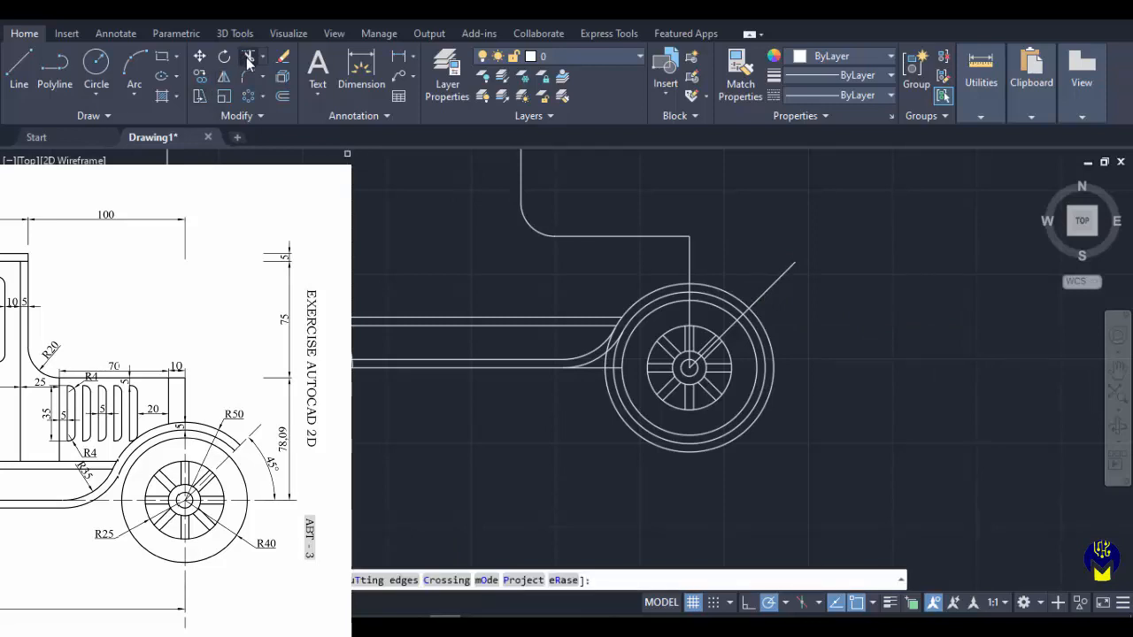
pyautogui.click(639, 438)
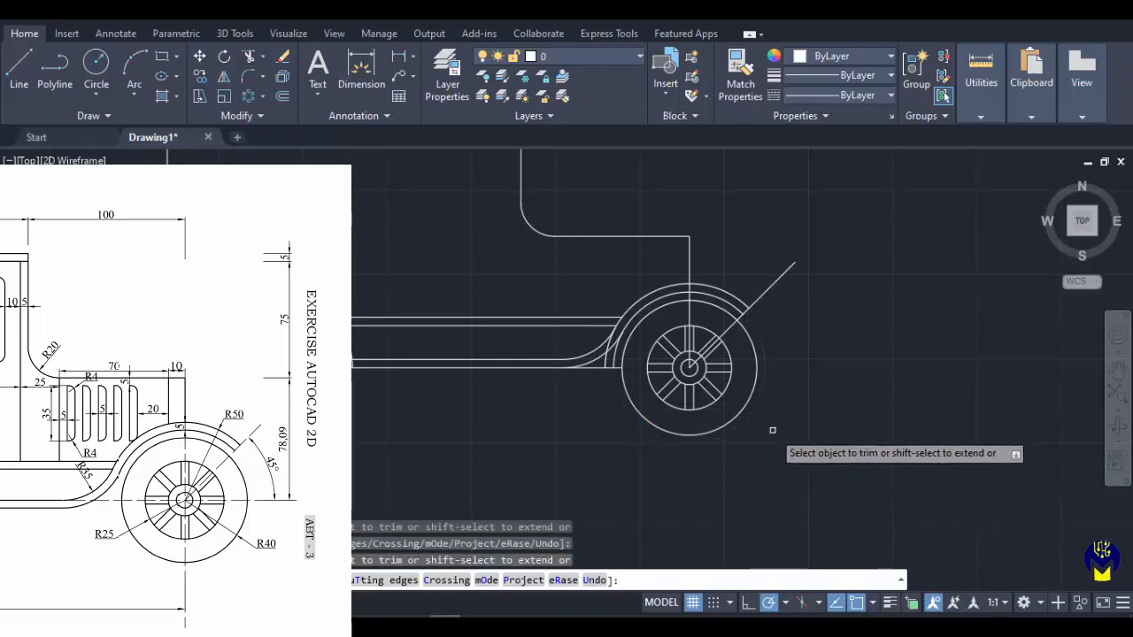
pyautogui.scroll(2, 613, 358)
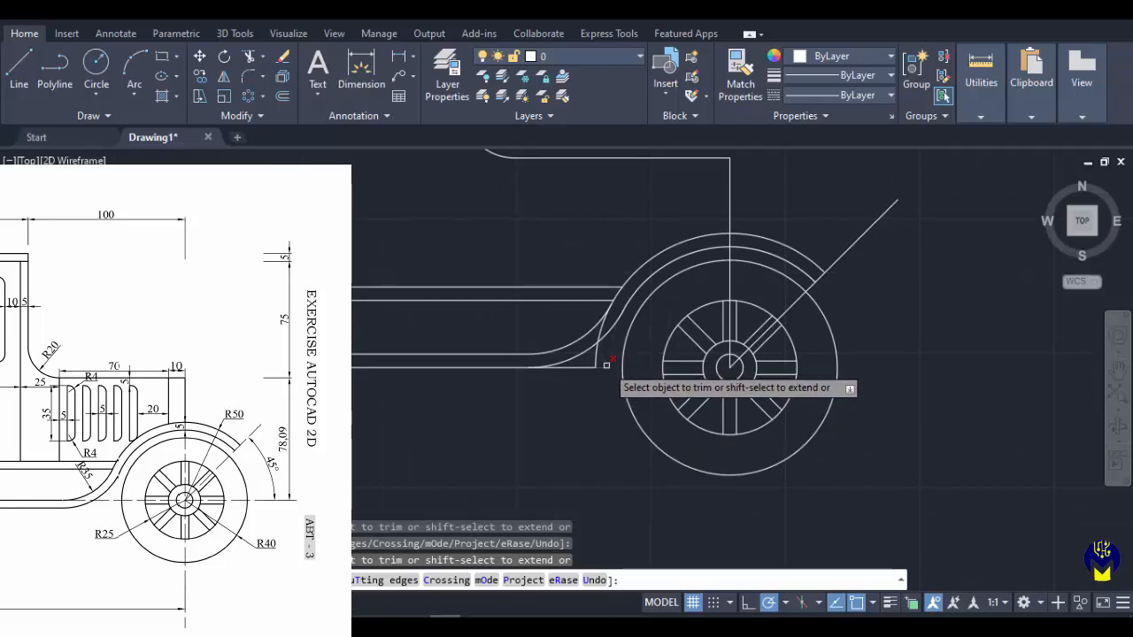
pyautogui.click(596, 359)
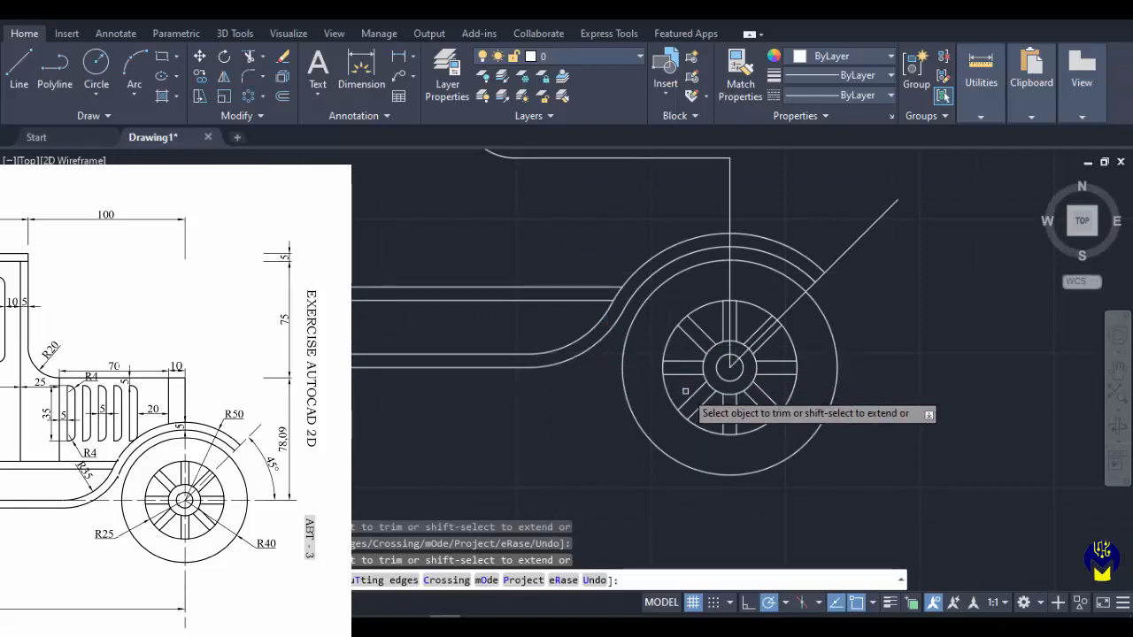
pyautogui.scroll(-2, 703, 398)
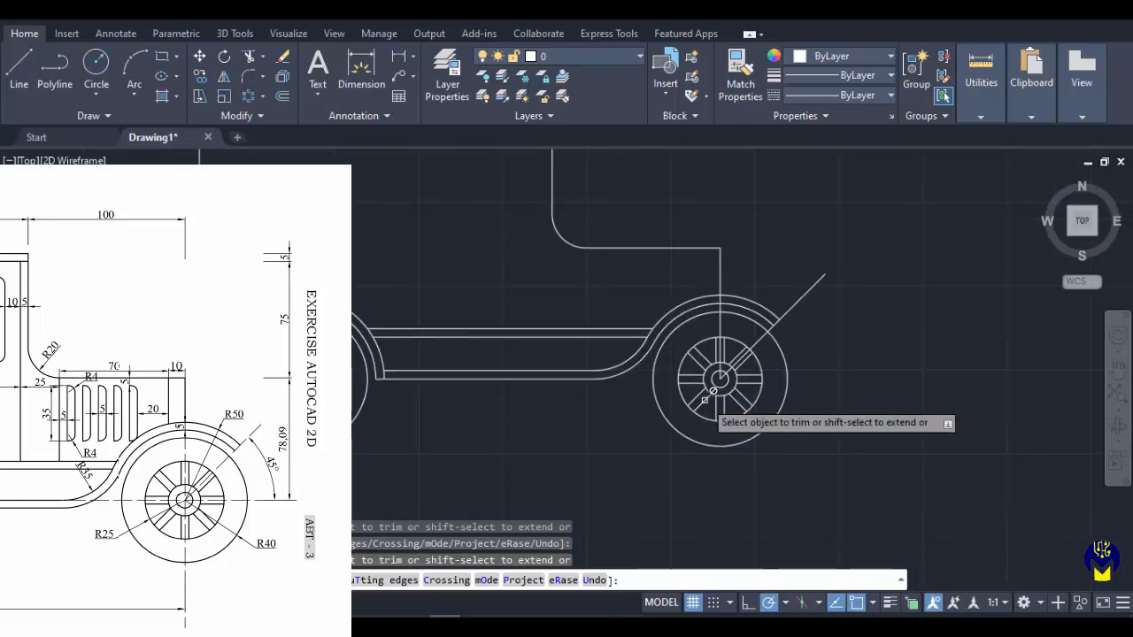
# Trim the 45° line outside the fender and inside the wheel, leaving only the short segment that closes the fender's front end
pyautogui.click(787, 309)
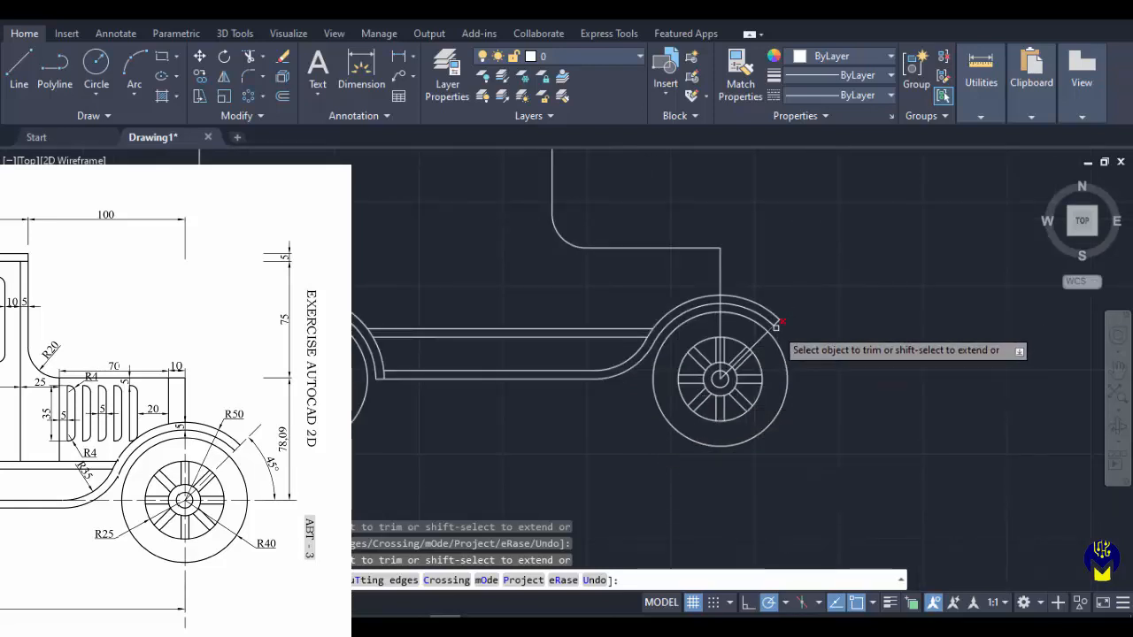
pyautogui.scroll(4, 777, 327)
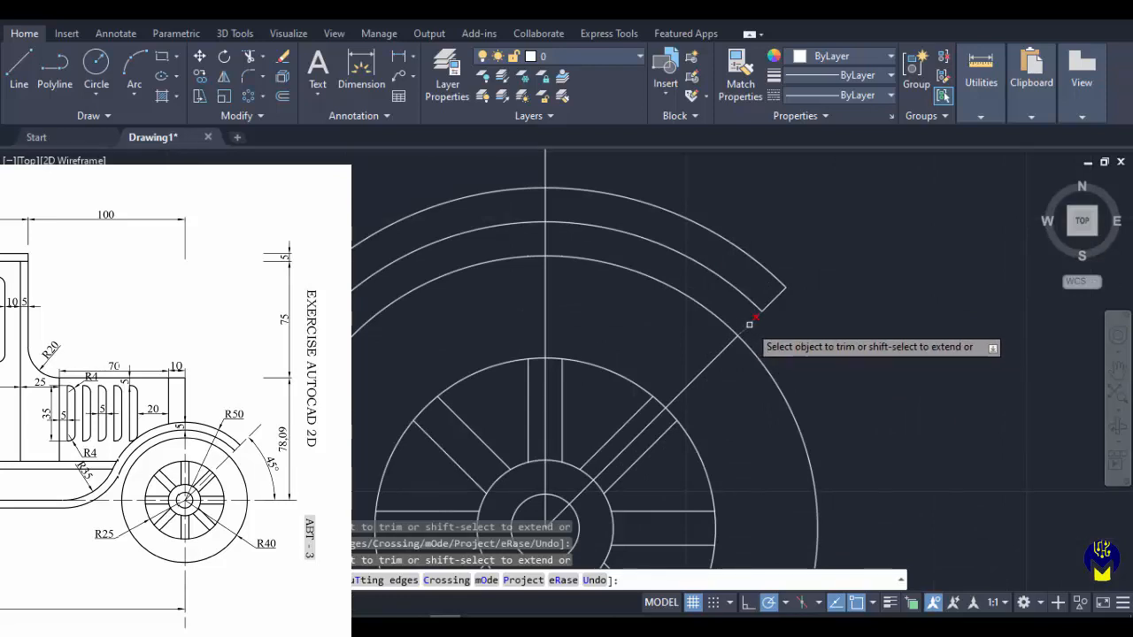
pyautogui.click(749, 324)
pyautogui.click(639, 443)
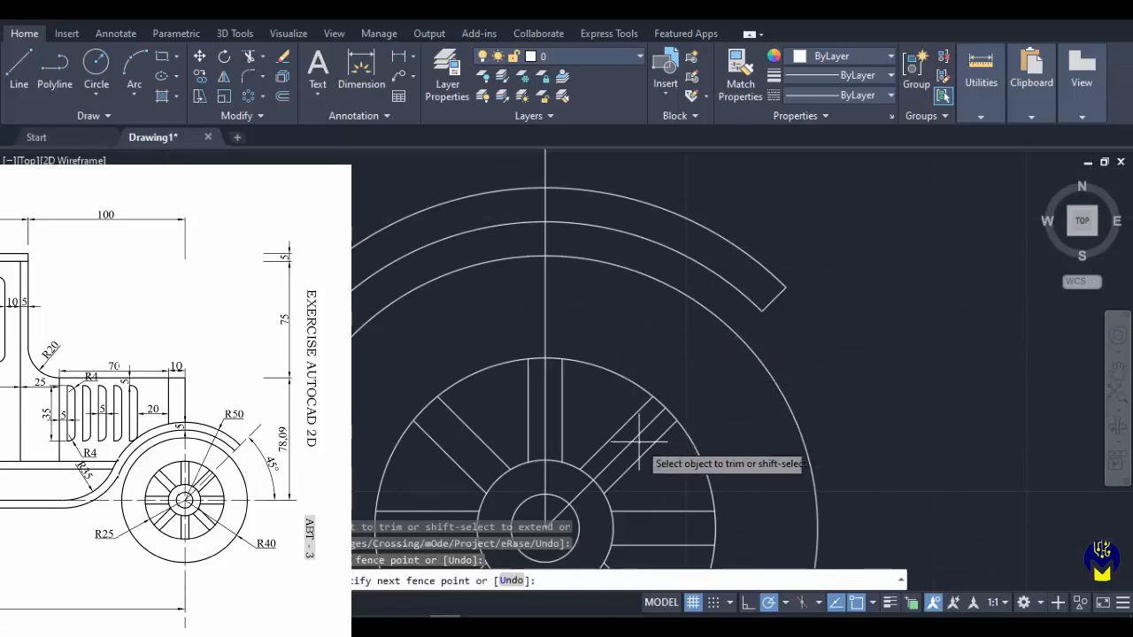
pyautogui.press('Return')
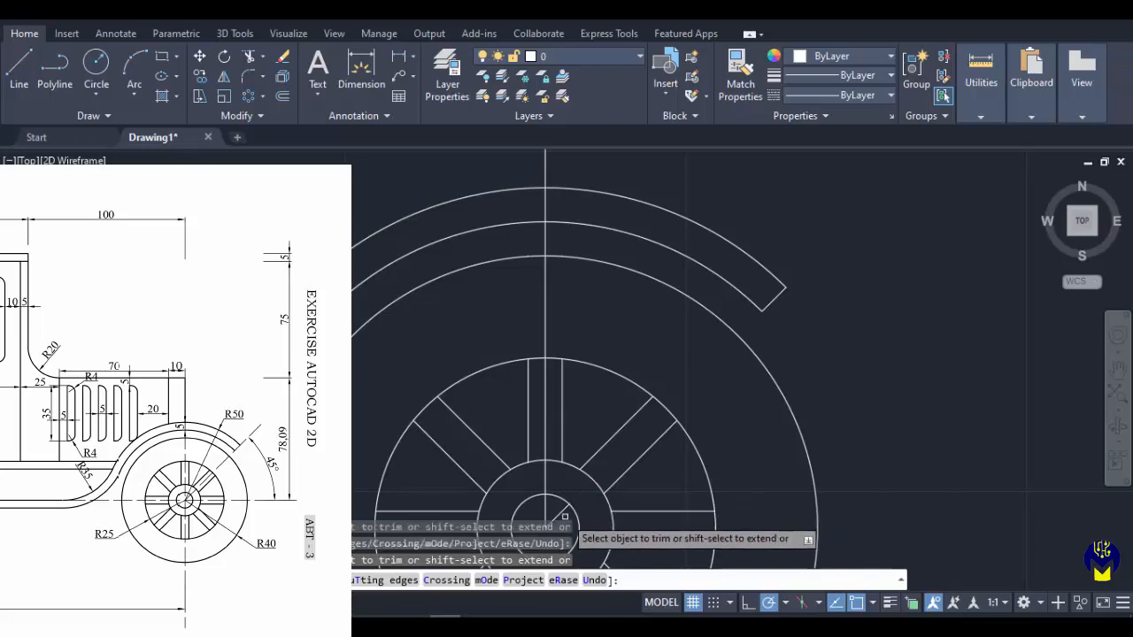
pyautogui.scroll(-2, 548, 433)
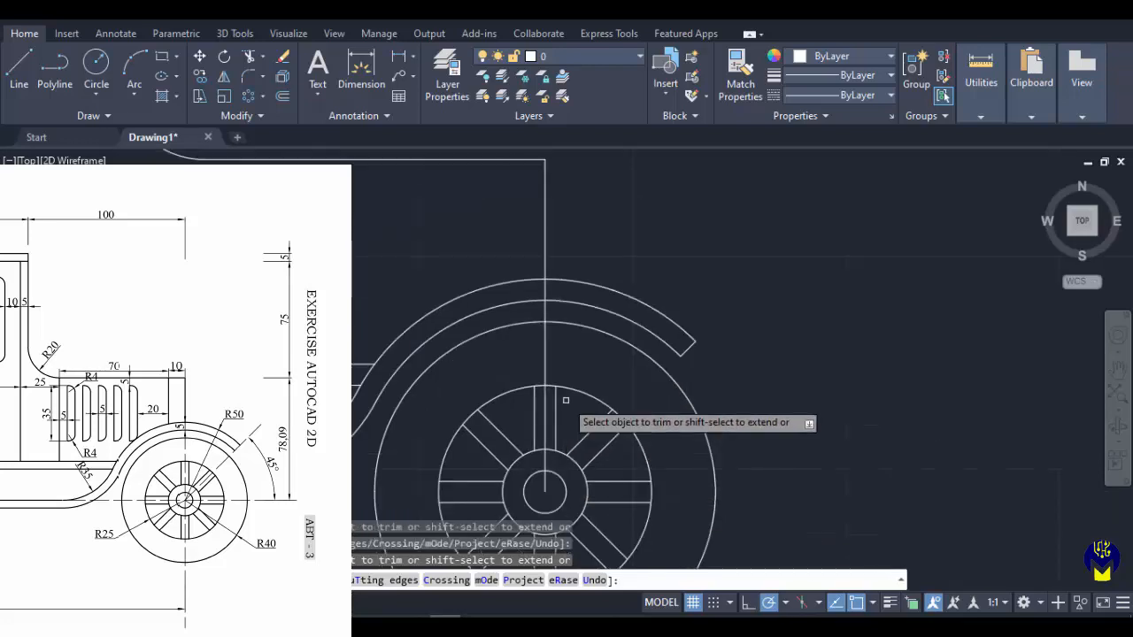
# Trim the hood's vertical front line inside the front fender, tire and spokes so it ends at the outer fender arc
pyautogui.moveTo(565, 400); pyautogui.dragTo(660, 316, button='middle')
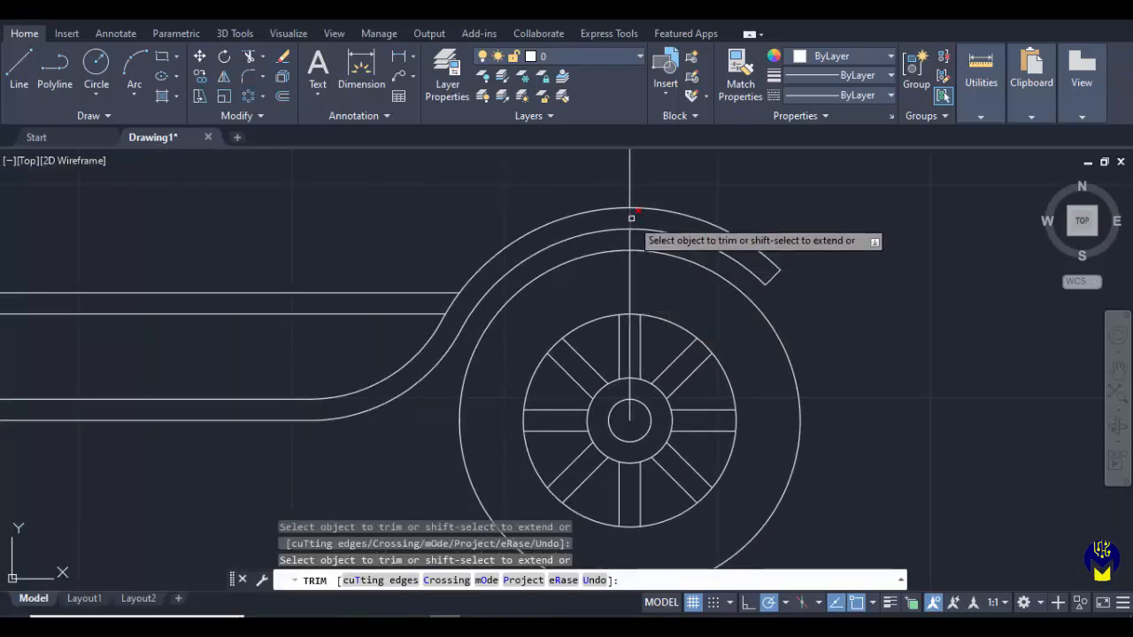
pyautogui.click(644, 270)
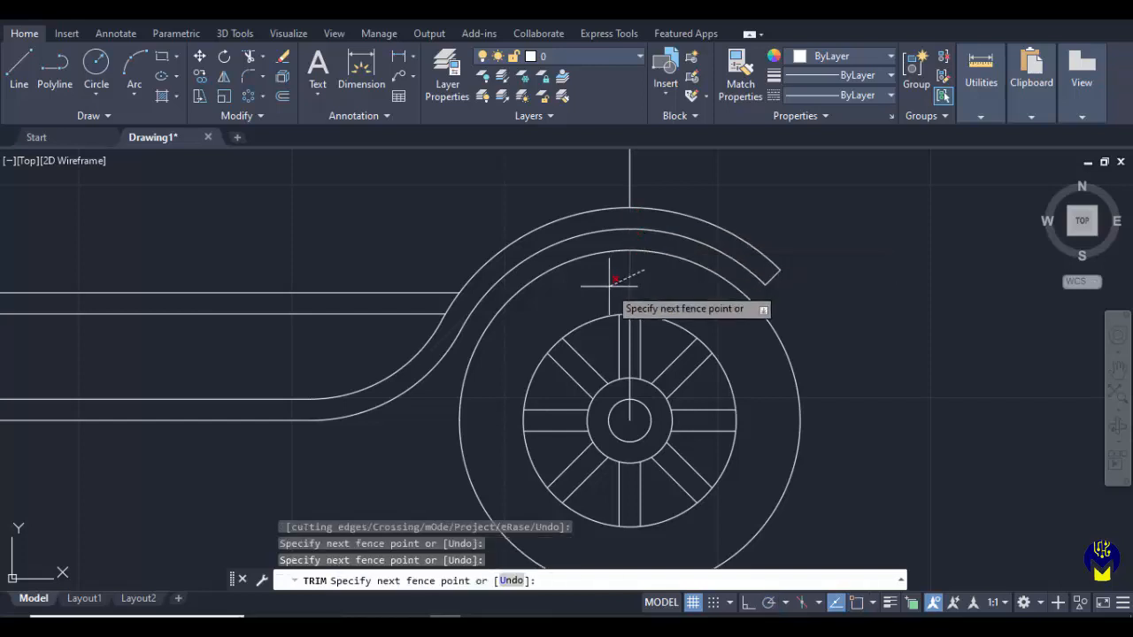
pyautogui.press('Return')
pyautogui.click(629, 330)
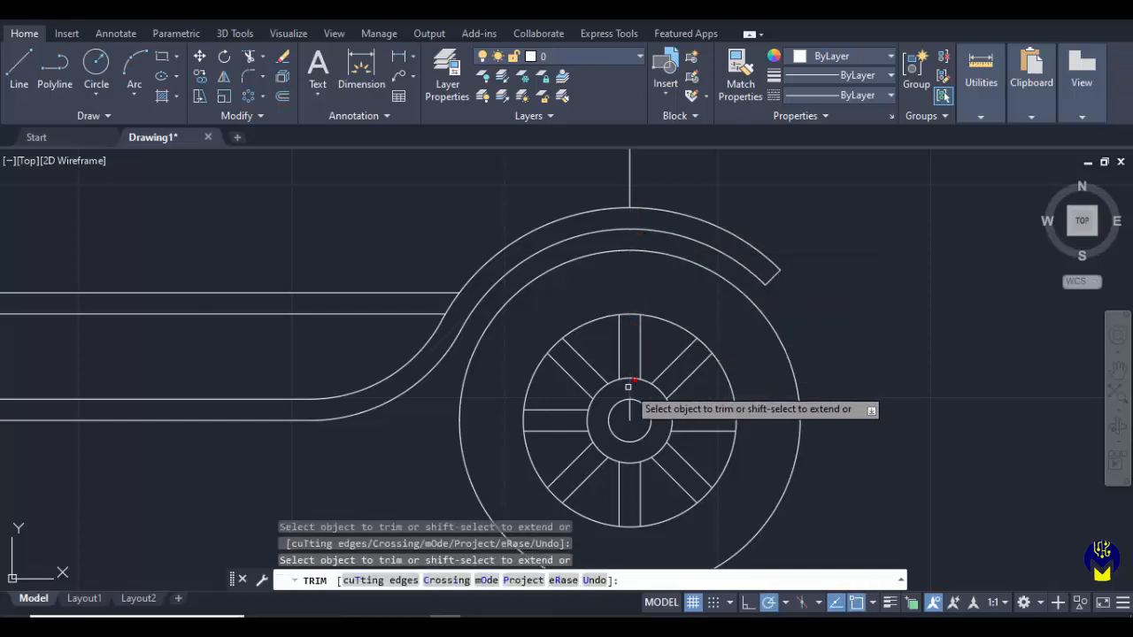
pyautogui.scroll(-6, 642, 416)
pyautogui.moveTo(574, 400)
pyautogui.mouseDown(button='middle')
pyautogui.moveTo(581, 358)
pyautogui.moveTo(602, 400)
pyautogui.mouseUp(button='middle')
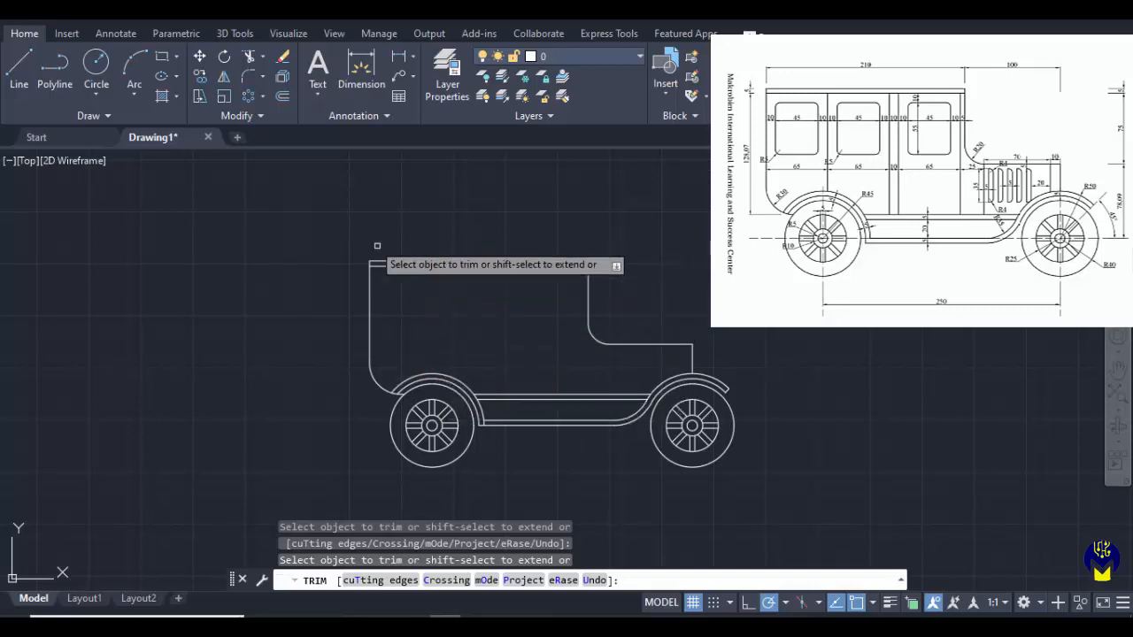
# Offset the body's straight rear edge 65 forward with the Through option, and offset the resulting line another 65 forward
pyautogui.click(281, 96)
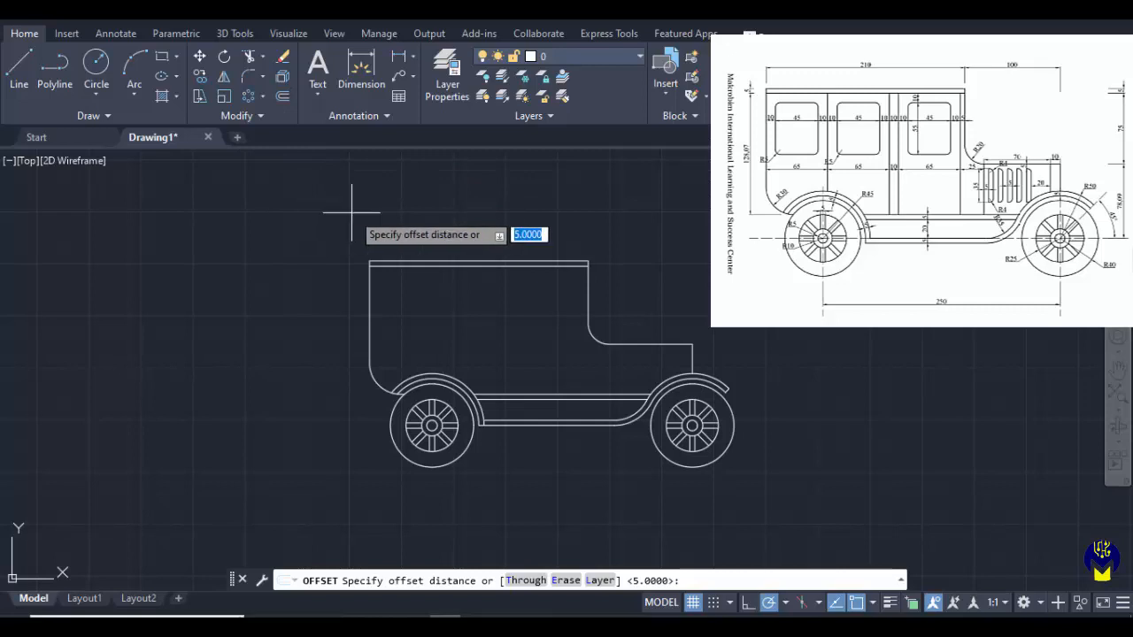
pyautogui.click(524, 581)
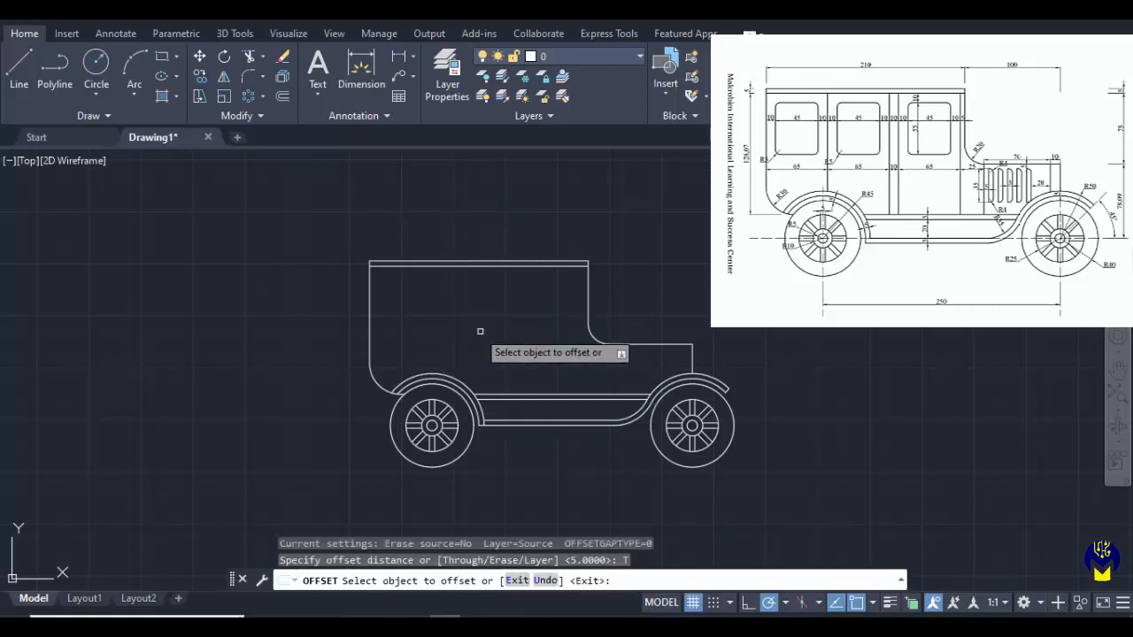
pyautogui.click(370, 312)
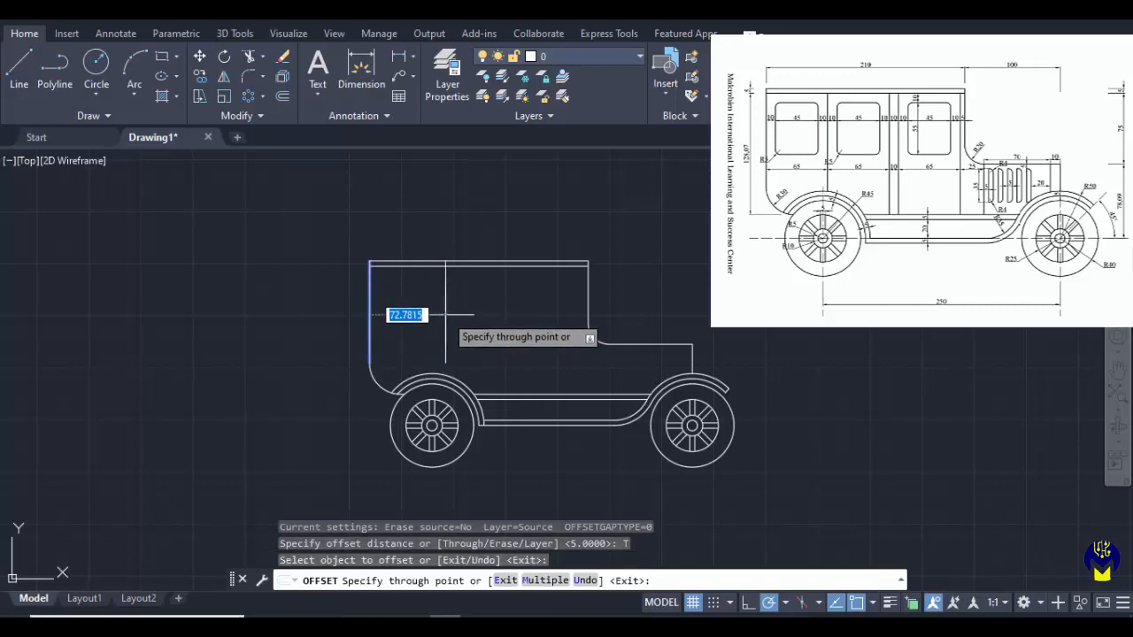
pyautogui.write('65')
pyautogui.press('Return')
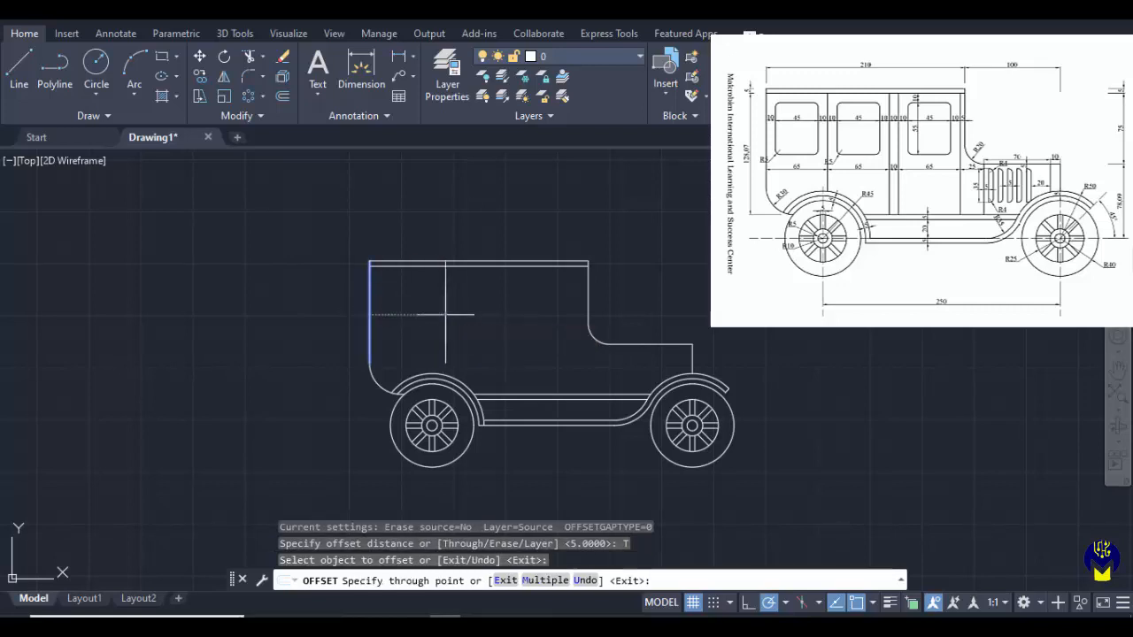
pyautogui.click(437, 311)
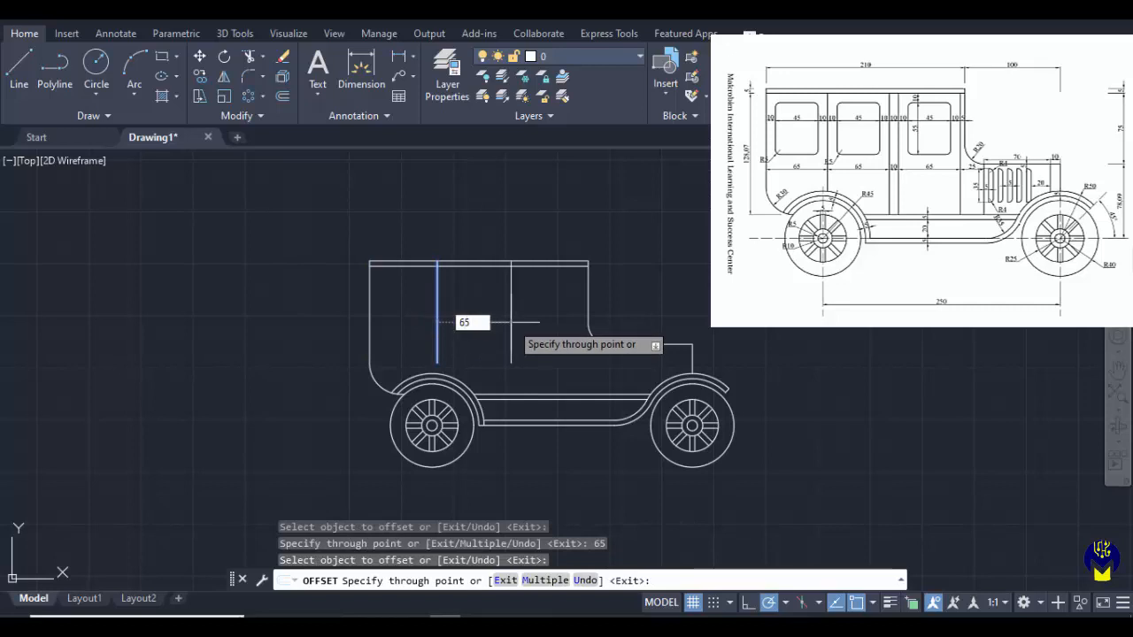
pyautogui.write('65')
pyautogui.press('Return')
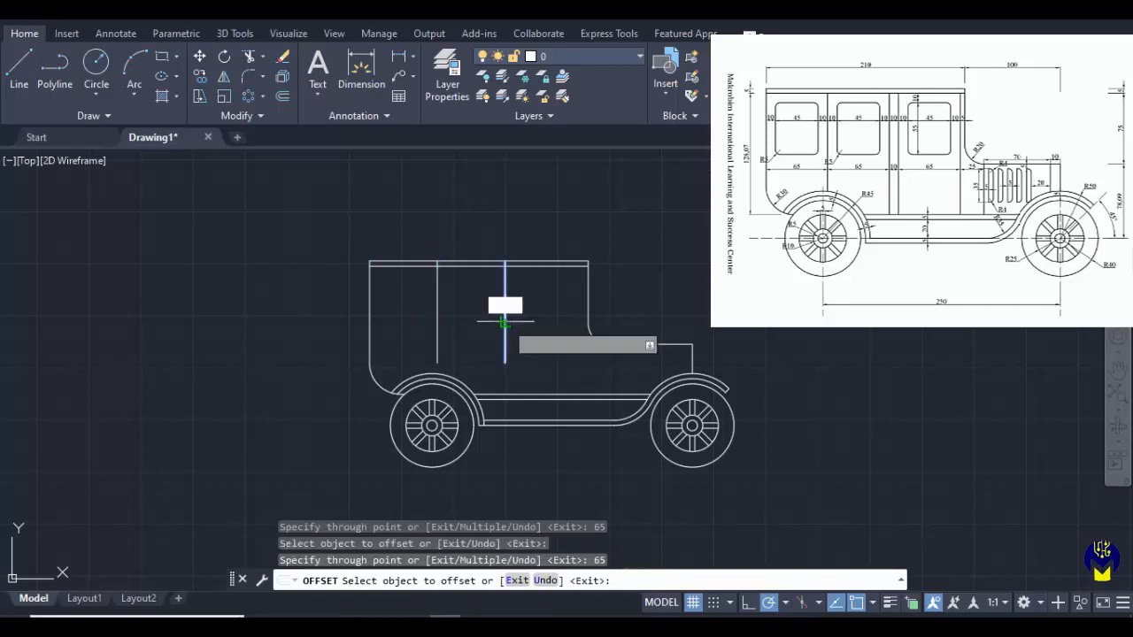
# Offset the second door line 10 forward to form the pillar, and offset that new line 65 toward the windshield
pyautogui.click(505, 322)
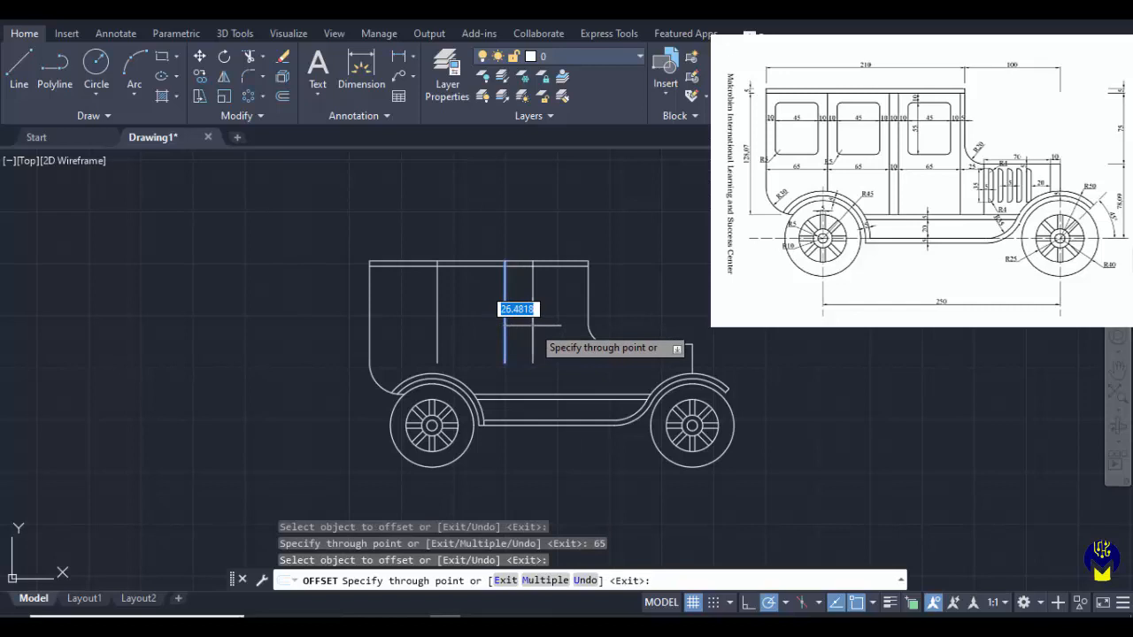
pyautogui.press('Return')
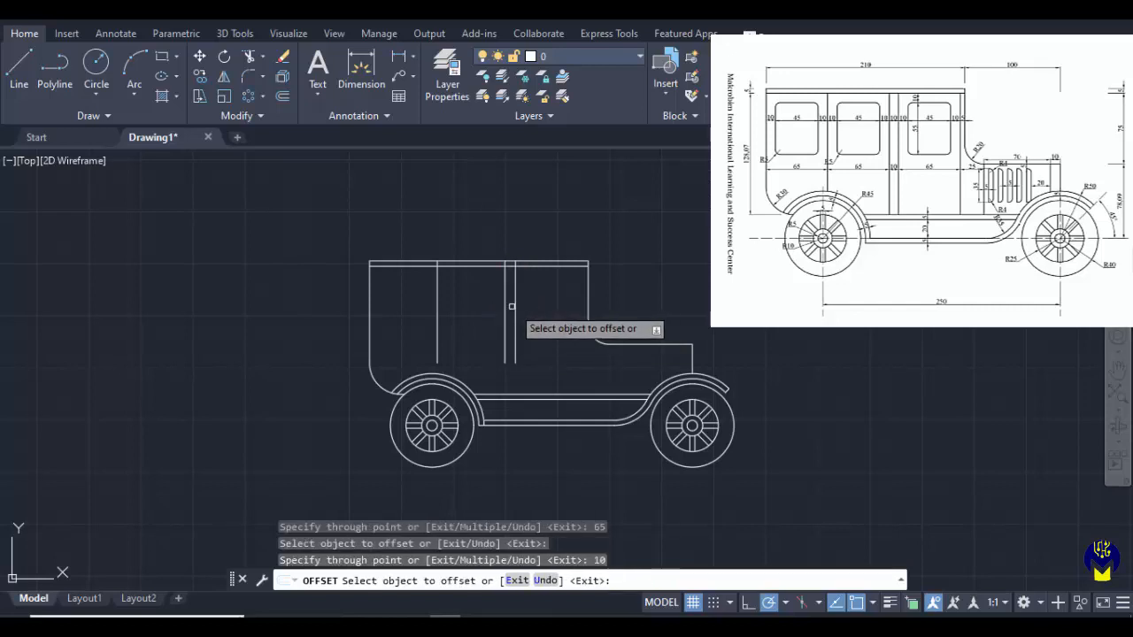
pyautogui.click(515, 310)
pyautogui.write('65')
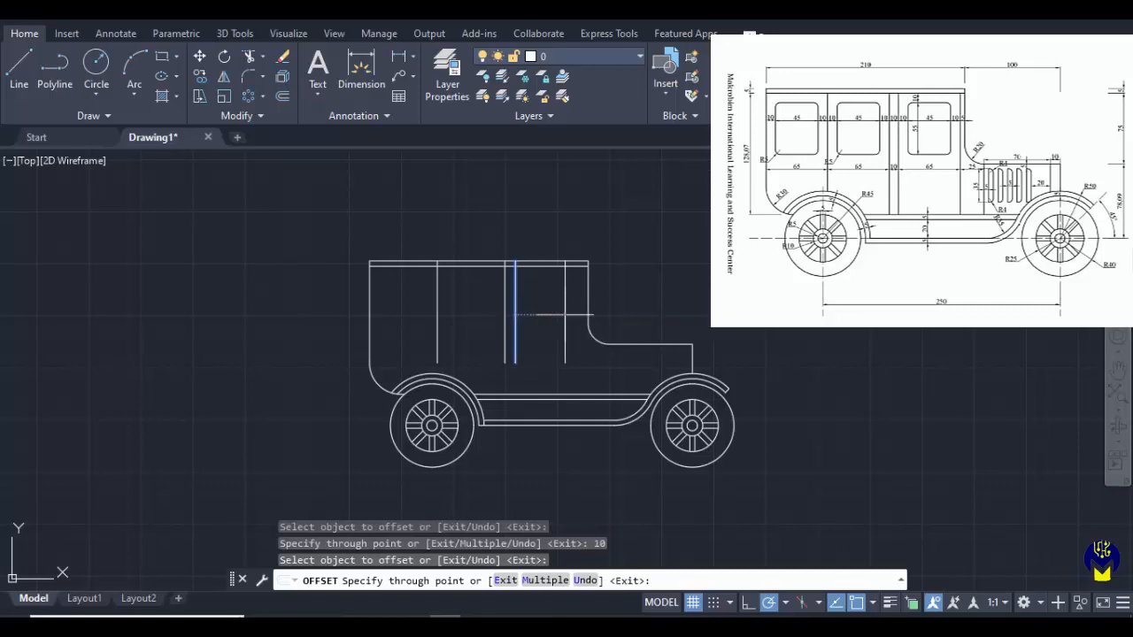
pyautogui.press('Return')
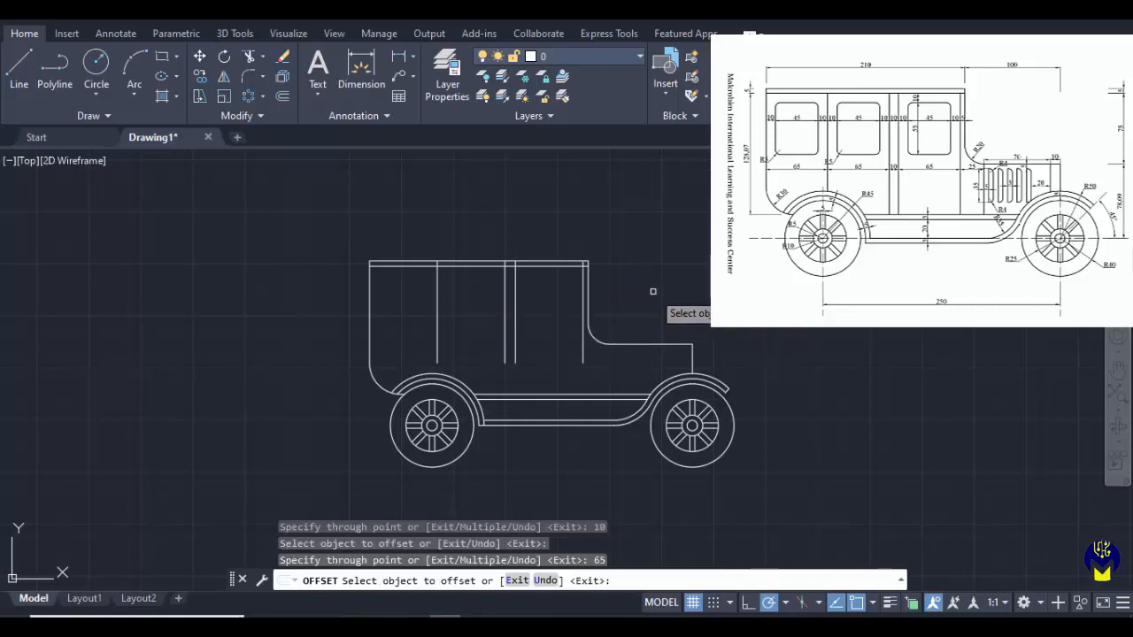
pyautogui.press('Escape')
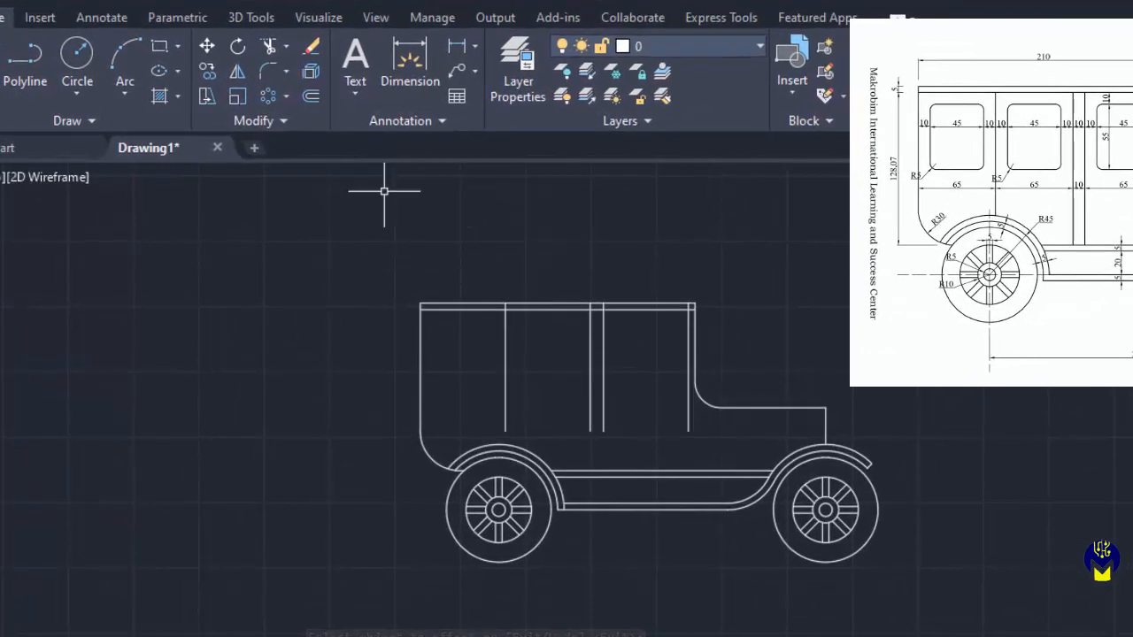
# Extend the four inner vertical door lines down to the rear fender and the top of the running board
pyautogui.click(286, 47)
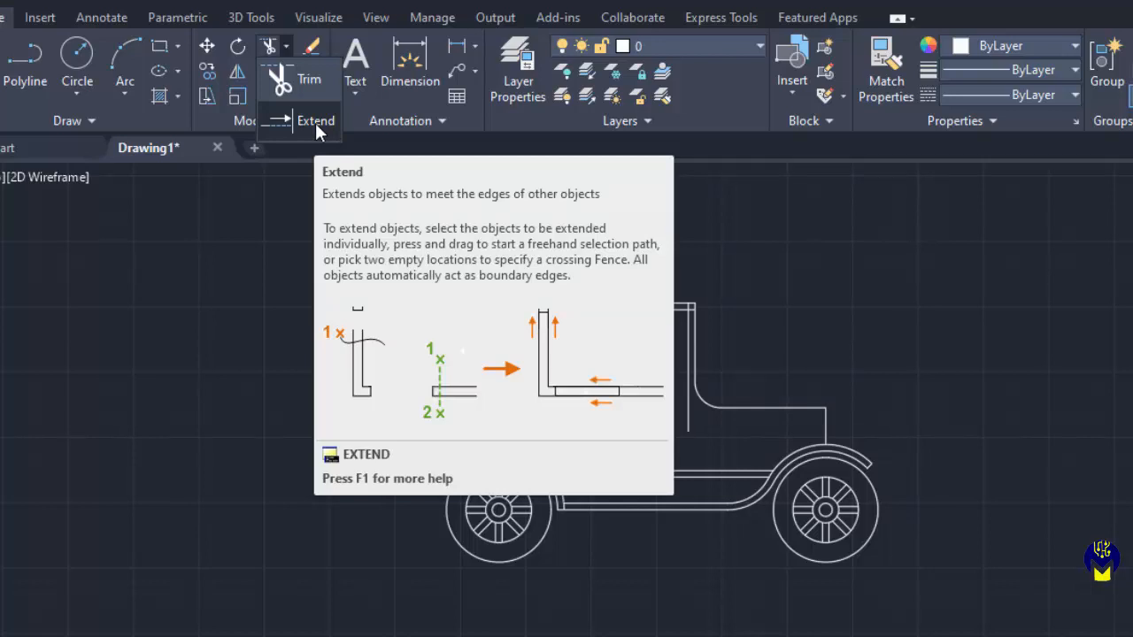
pyautogui.click(316, 122)
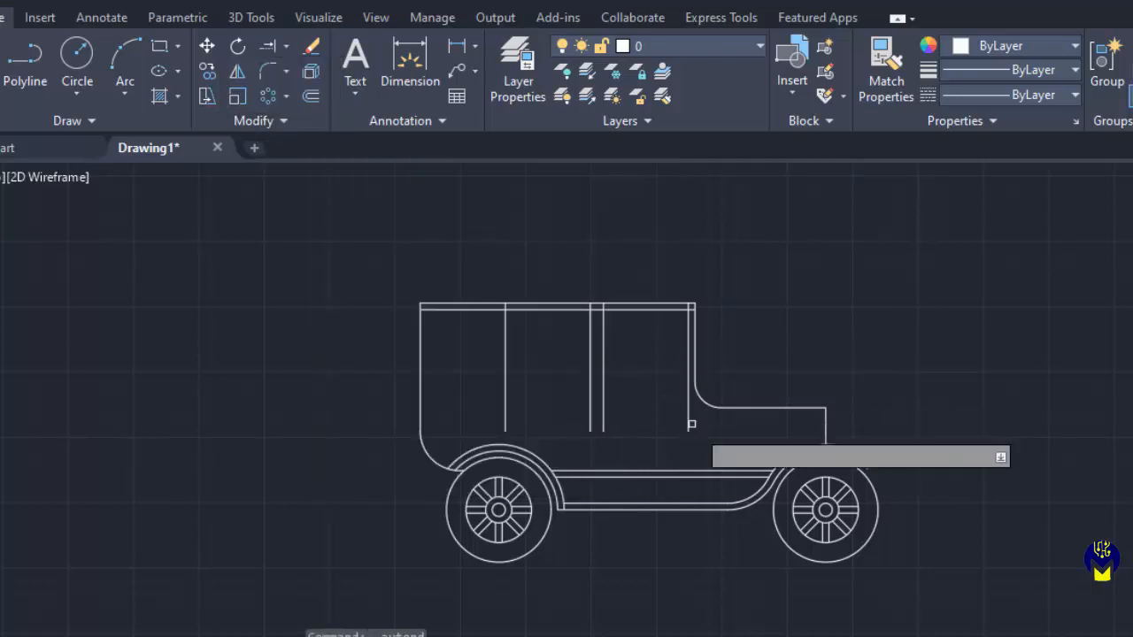
pyautogui.moveTo(708, 425); pyautogui.dragTo(480, 413)
pyautogui.press('Return')
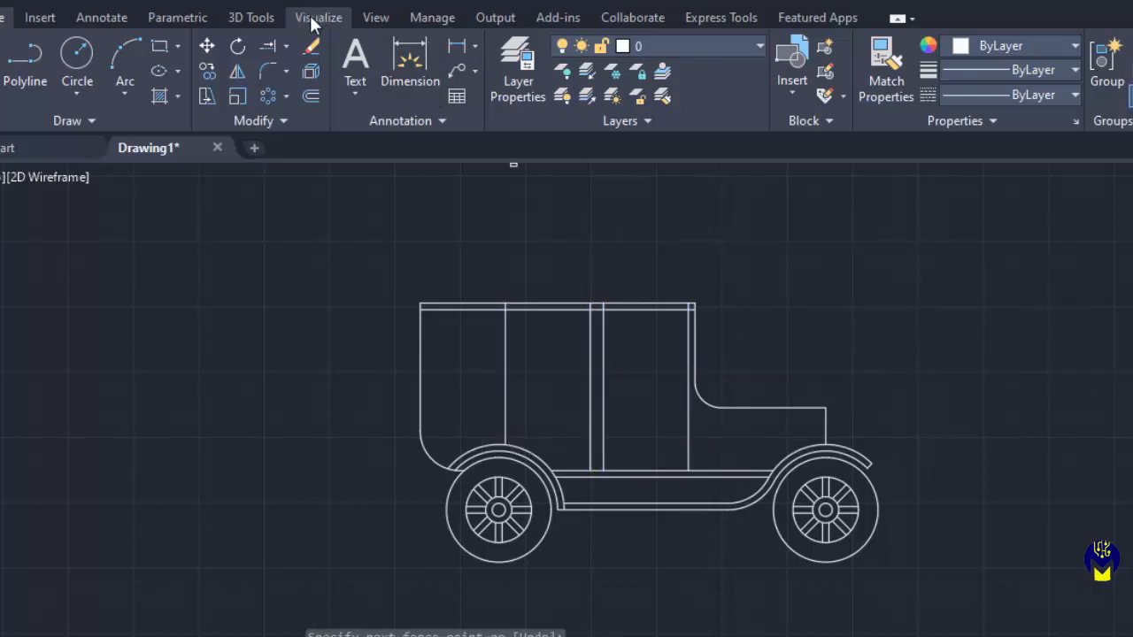
# Trim the four vertical door lines inside the roof strip so they end at its lower edge
pyautogui.click(287, 46)
pyautogui.click(292, 74)
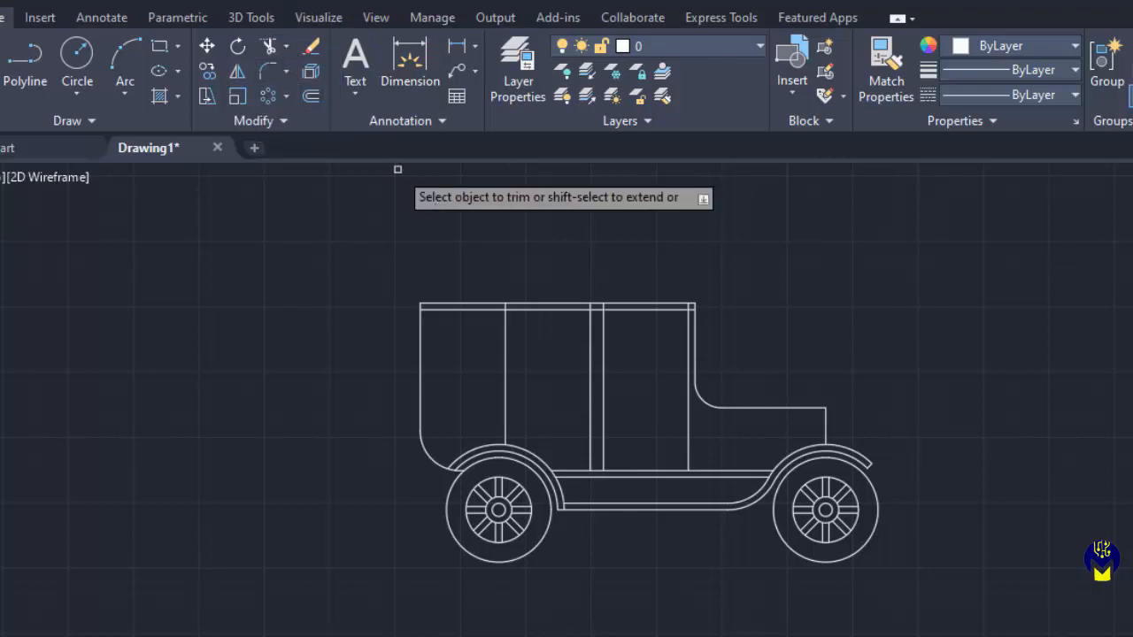
pyautogui.scroll(4, 507, 265)
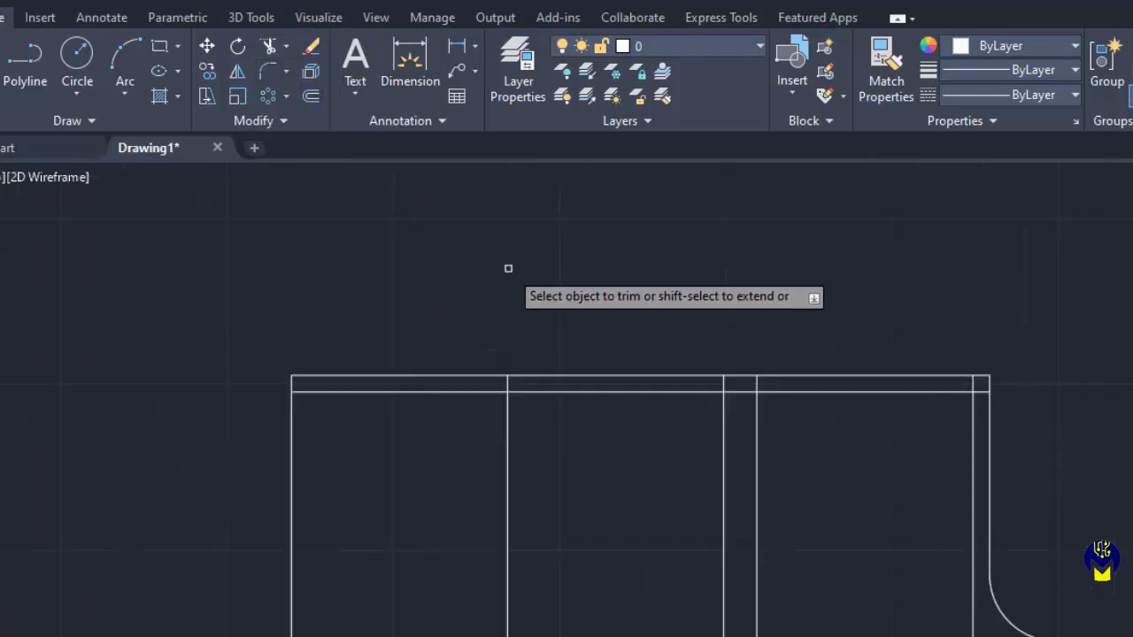
pyautogui.click(497, 382)
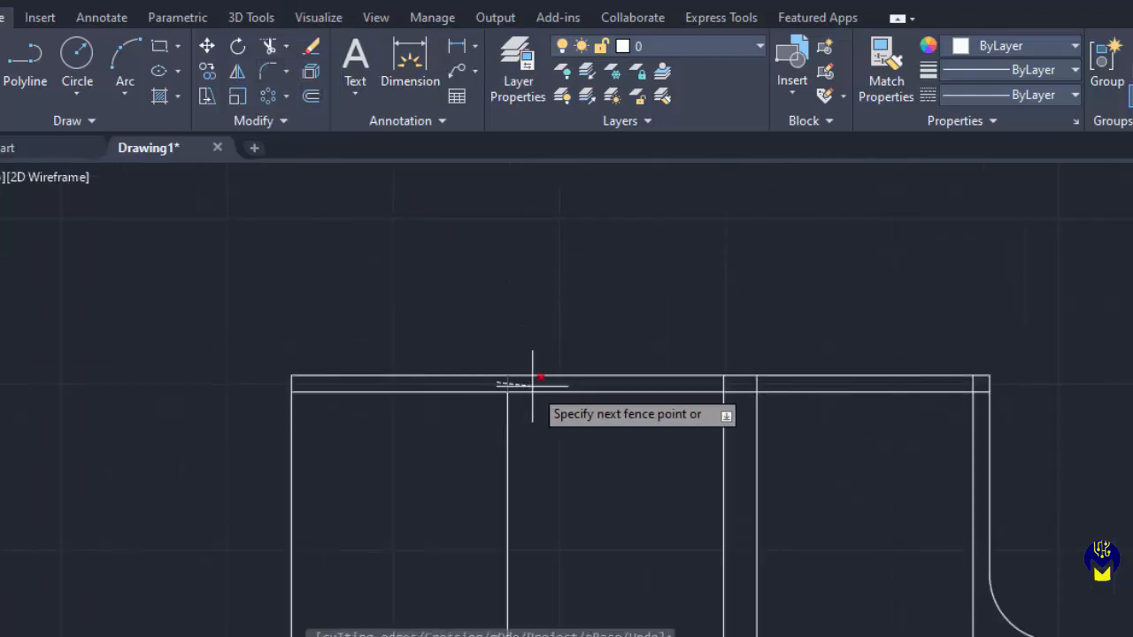
pyautogui.click(978, 383)
pyautogui.press('Return')
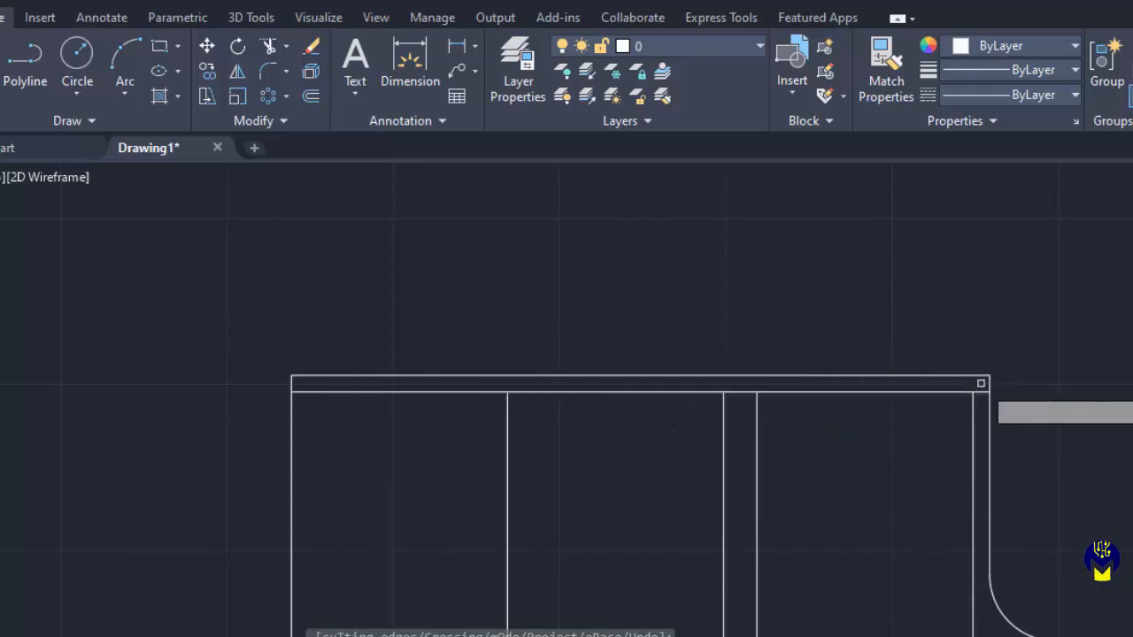
# Draw helper lines from the roof strip's lower rear corner, 10 forward along the strip and 10 down
pyautogui.scroll(-4, 982, 392)
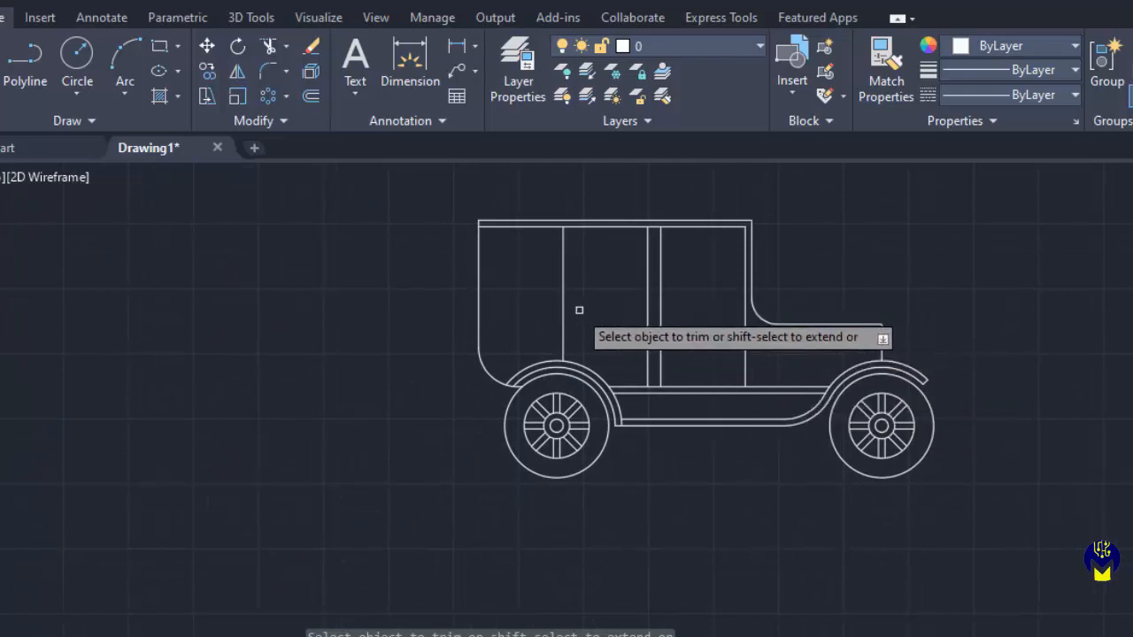
pyautogui.moveTo(528, 263)
pyautogui.mouseDown(button='middle')
pyautogui.moveTo(519, 328)
pyautogui.moveTo(505, 331)
pyautogui.mouseUp(button='middle')
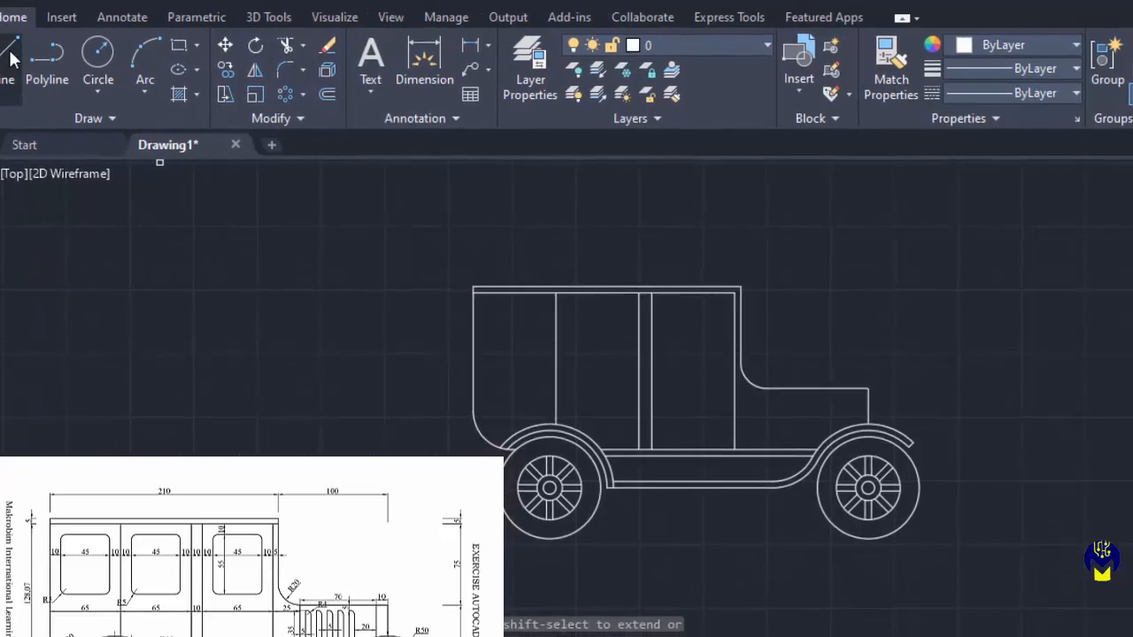
pyautogui.click(11, 55)
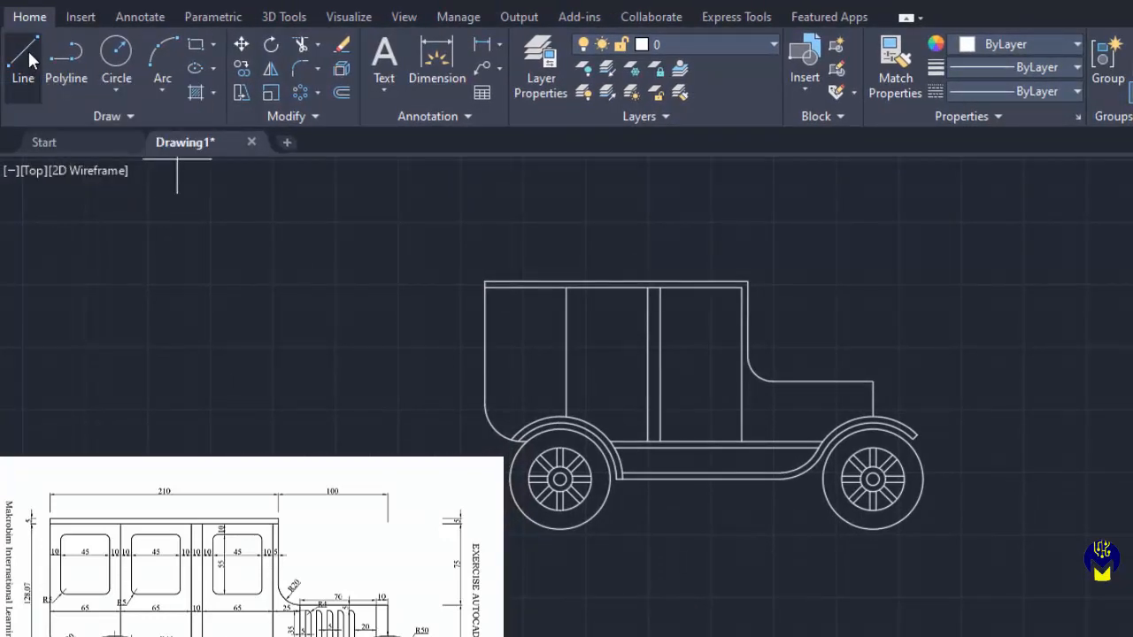
pyautogui.scroll(2, 531, 265)
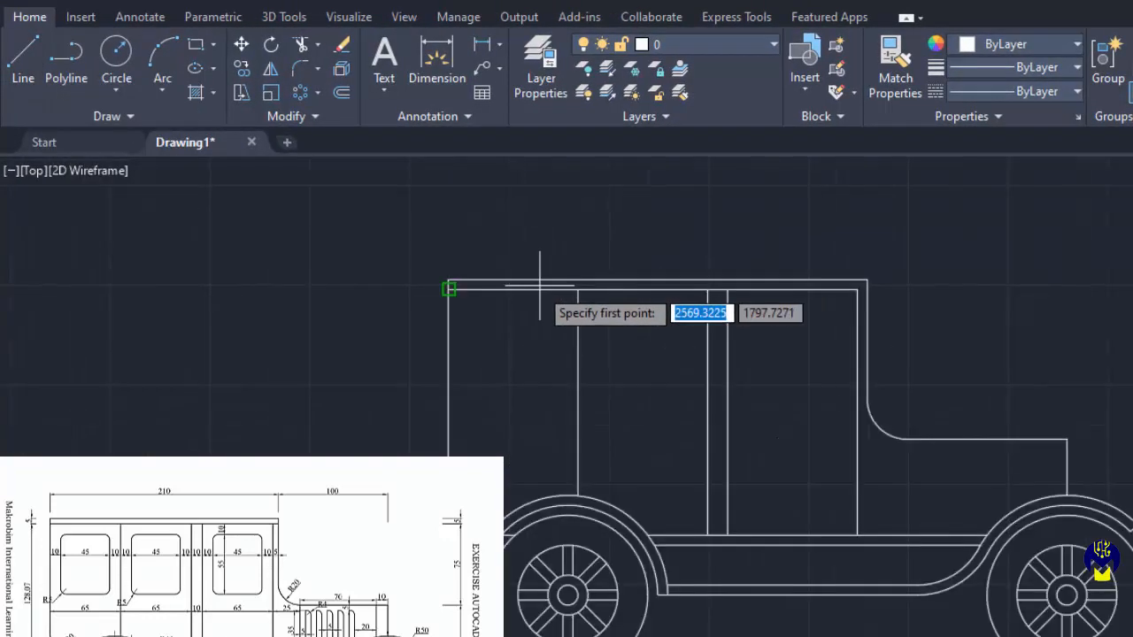
pyautogui.click(449, 288)
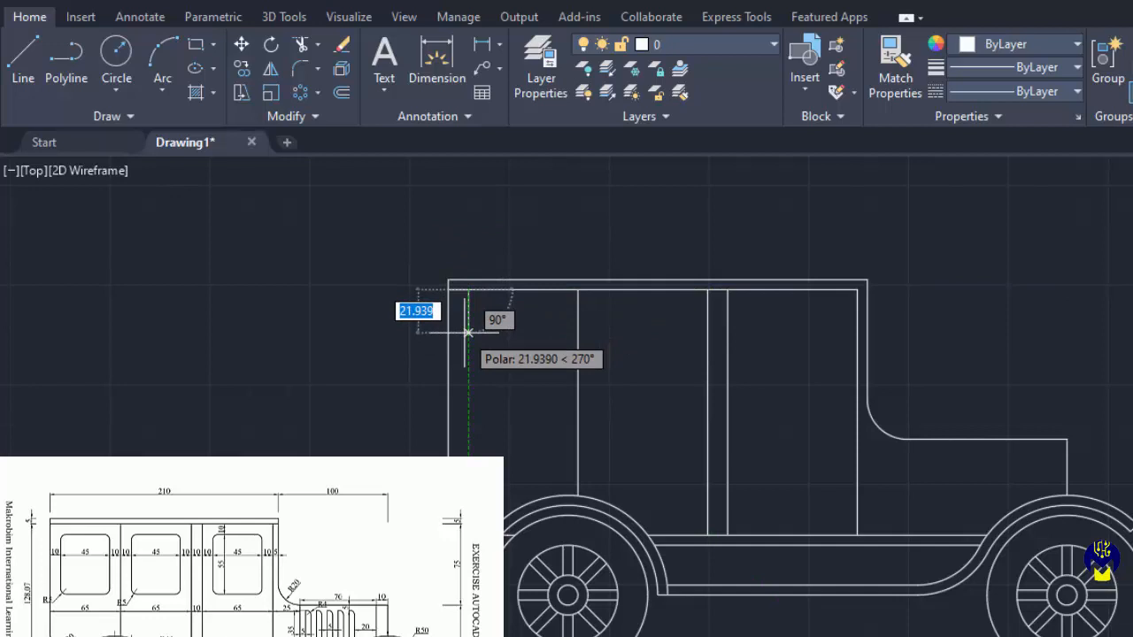
pyautogui.write('10')
pyautogui.press('Return')
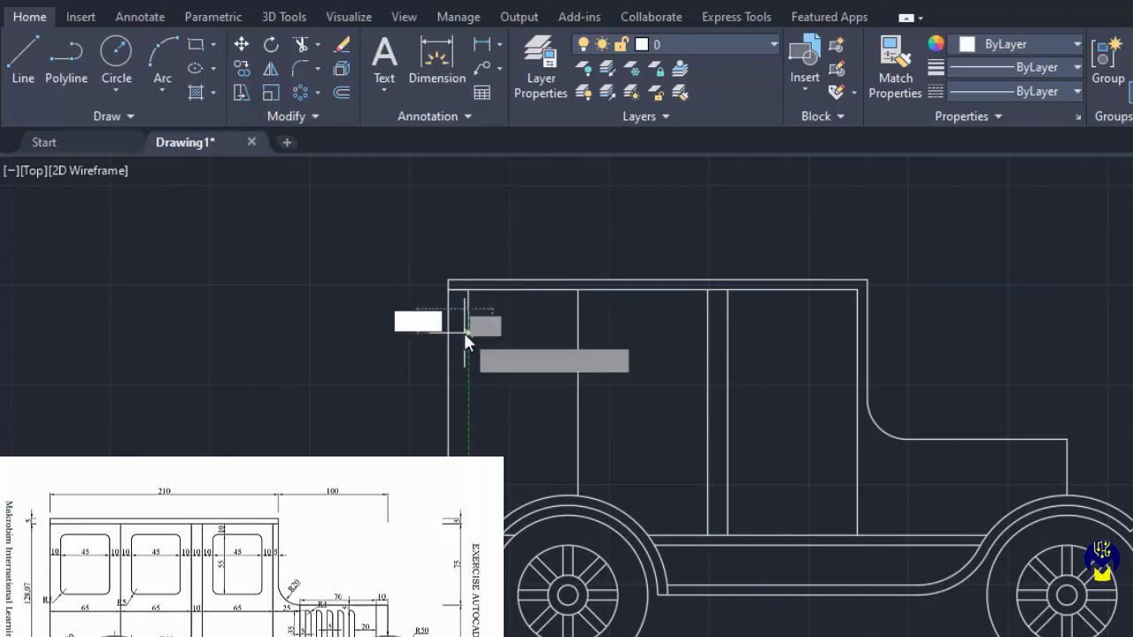
pyautogui.press('Return')
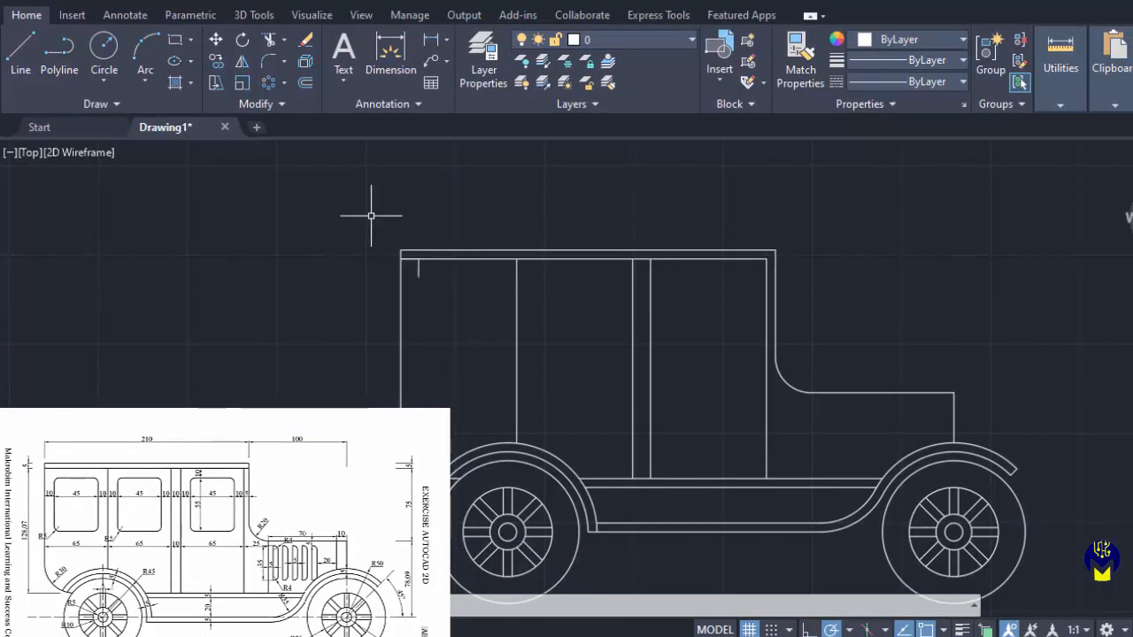
# Draw a 45 by 55 rectangle for the rear window, extending down and forward from the lower end of the vertical helper line
pyautogui.click(175, 44)
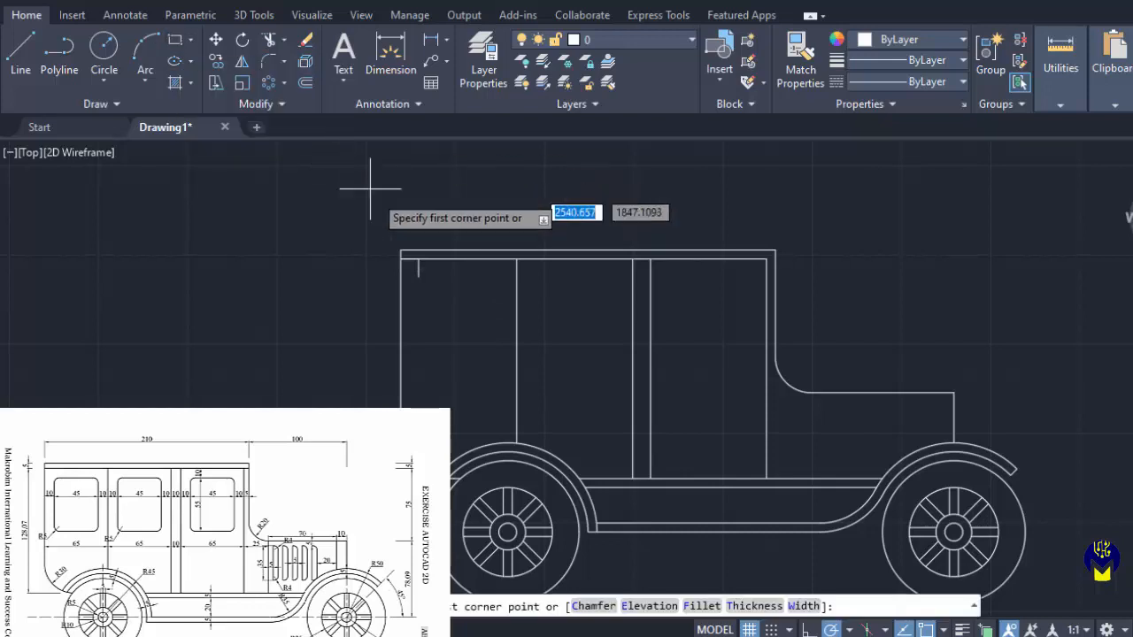
pyautogui.click(419, 276)
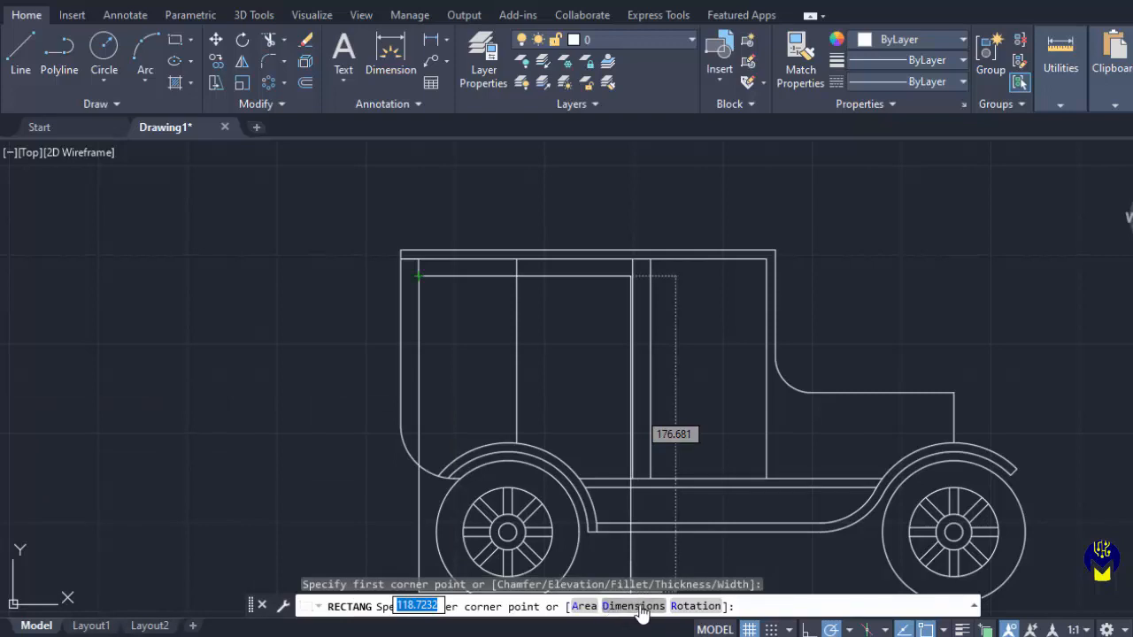
pyautogui.click(633, 607)
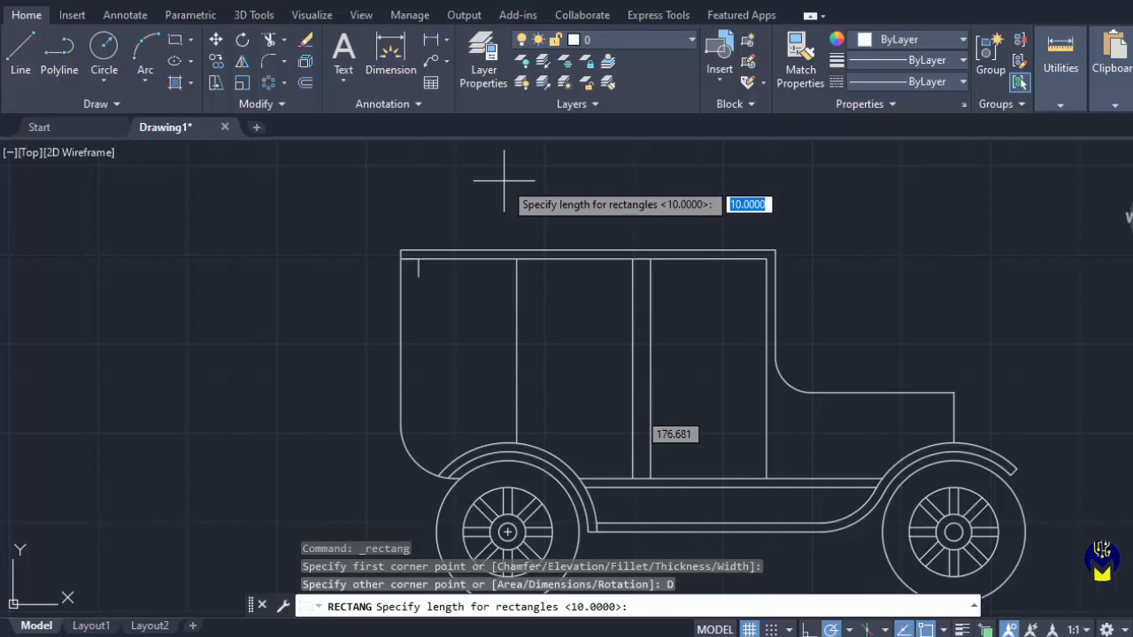
pyautogui.write('45')
pyautogui.press('Return')
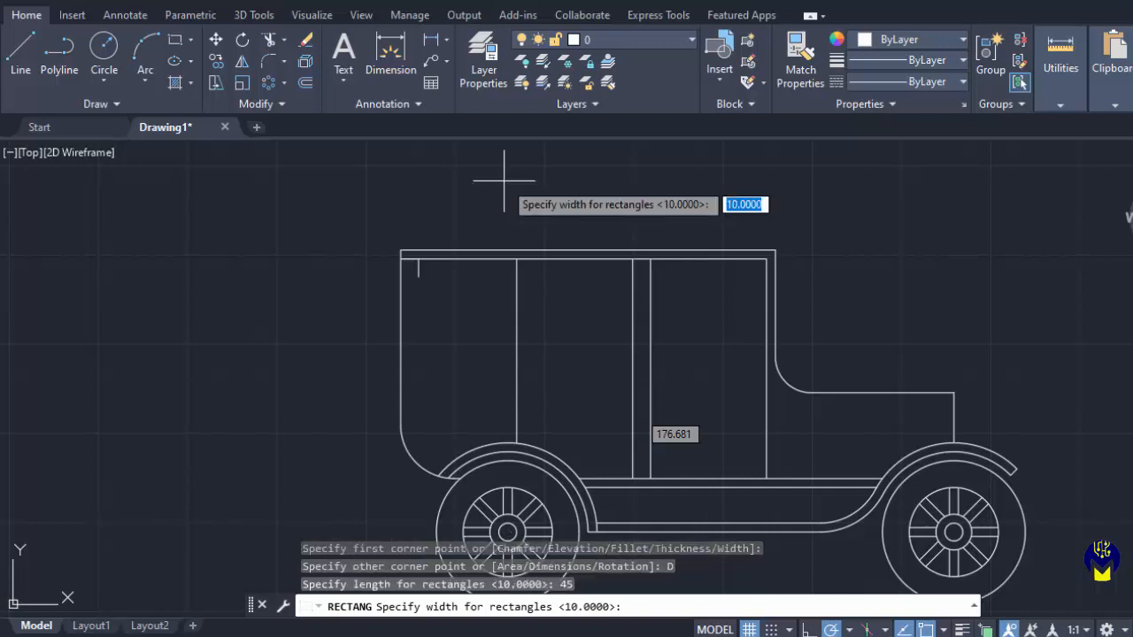
pyautogui.write('55')
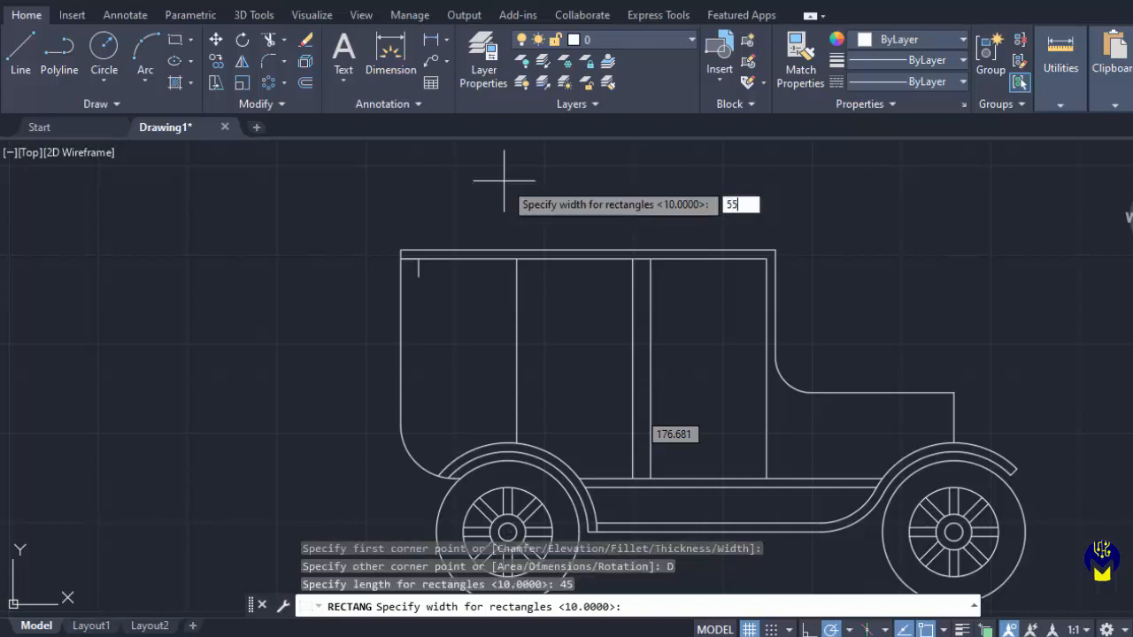
pyautogui.press('Return')
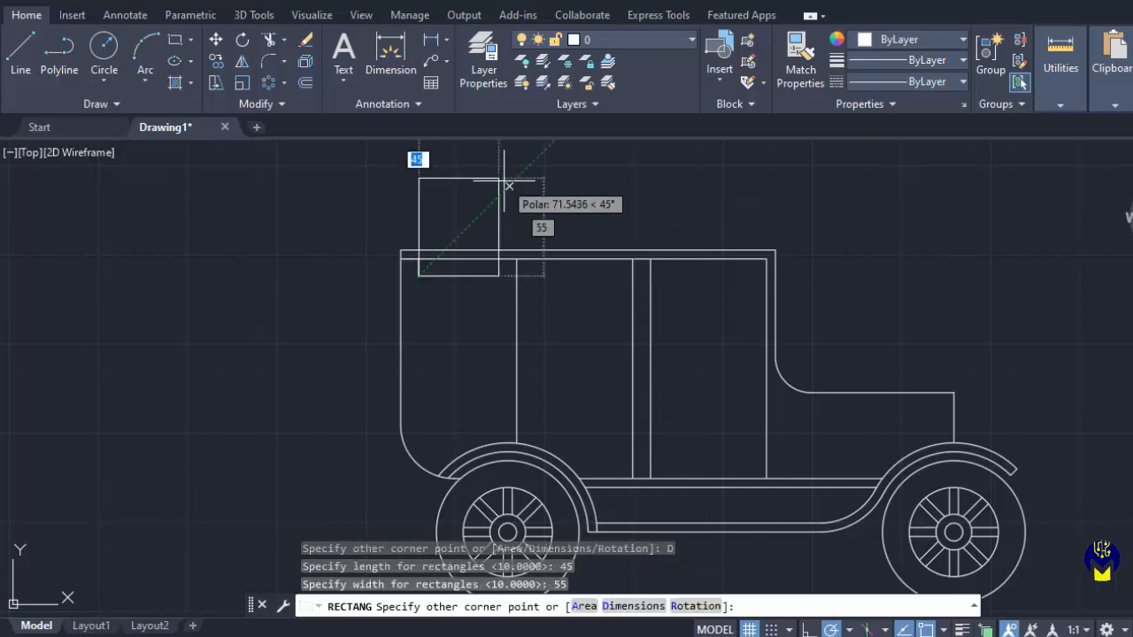
pyautogui.click(483, 339)
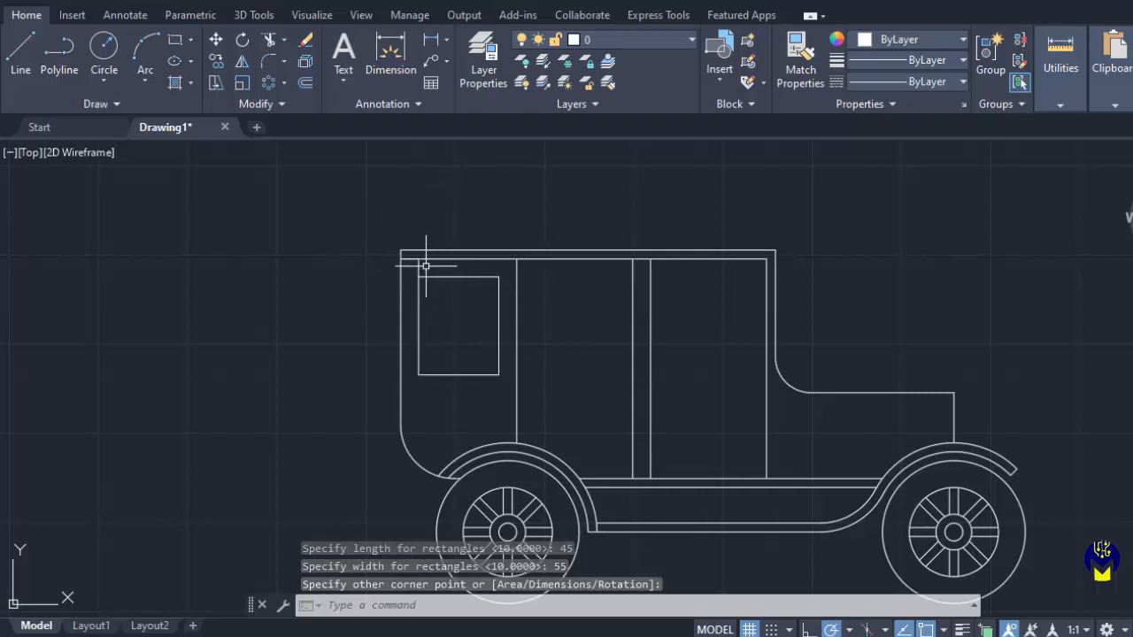
# Erase the two short helper lines between the roof strip's rear corner and the rear window
pyautogui.scroll(2, 425, 262)
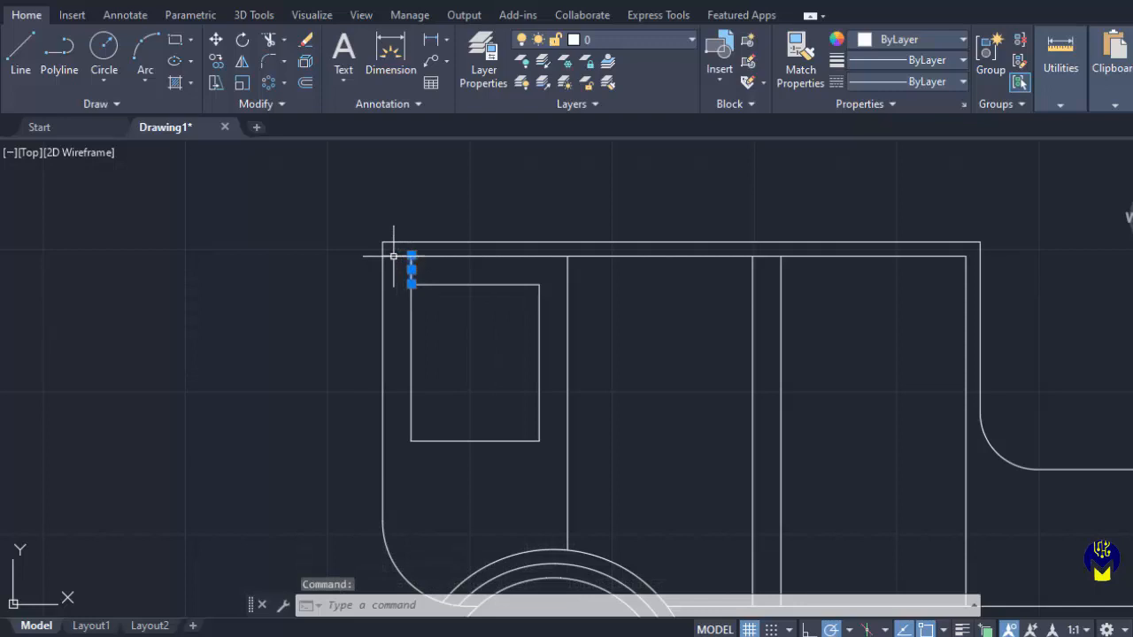
pyautogui.click(396, 256)
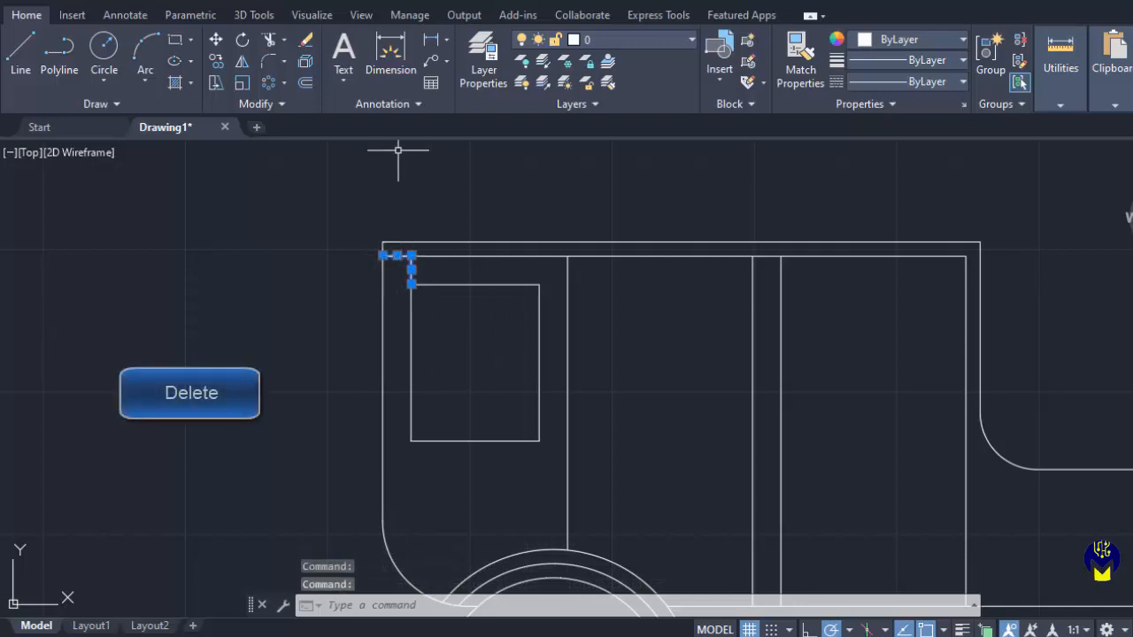
pyautogui.click(305, 46)
pyautogui.scroll(-2, 397, 146)
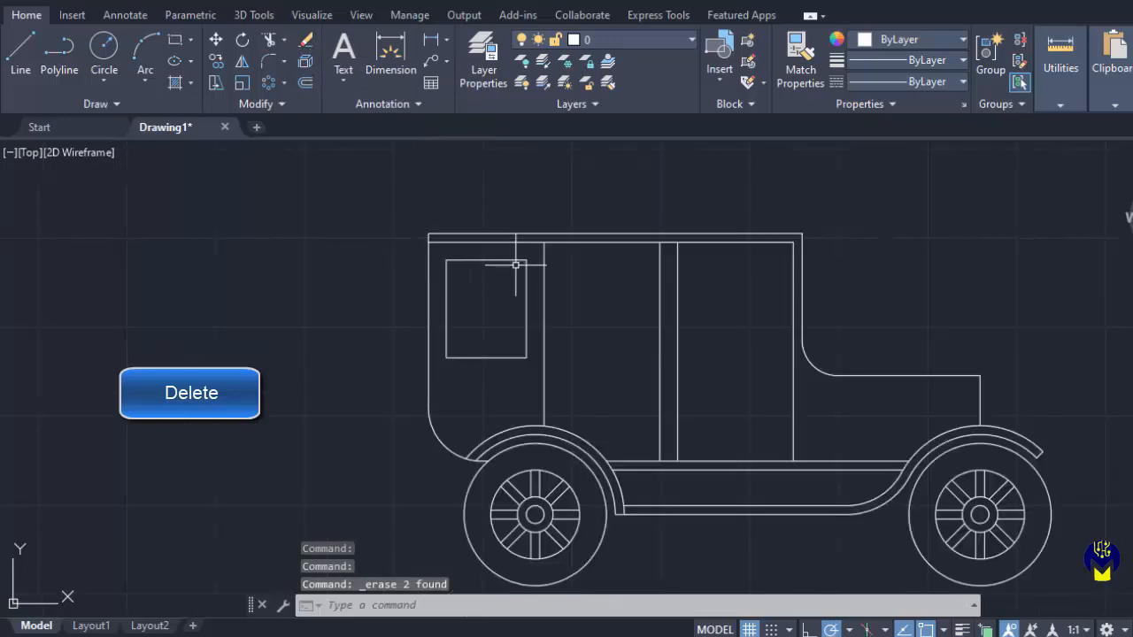
# Fillet all four corners of the rear window rectangle with a radius of 5 using the polyline option
pyautogui.moveTo(519, 254); pyautogui.dragTo(421, 194, button='middle')
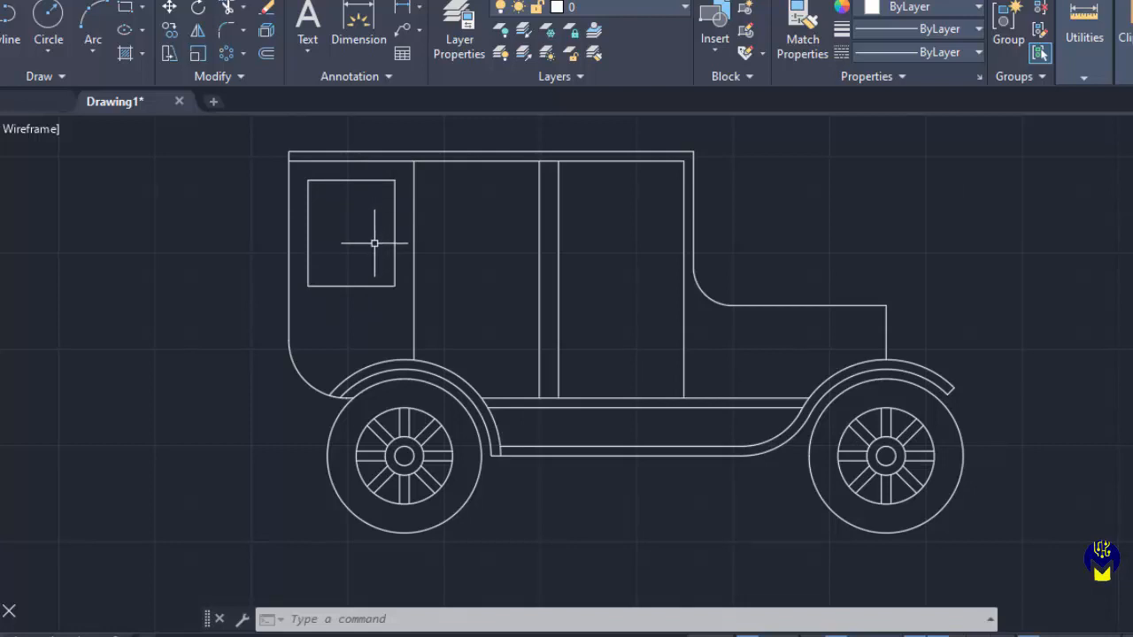
pyautogui.click(229, 35)
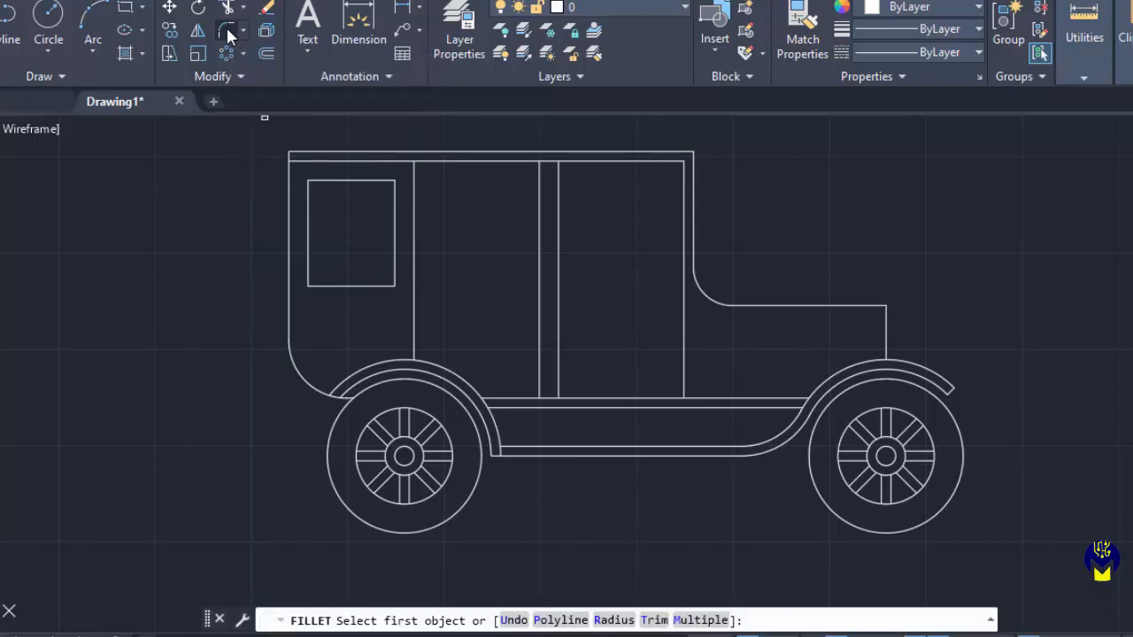
pyautogui.click(614, 621)
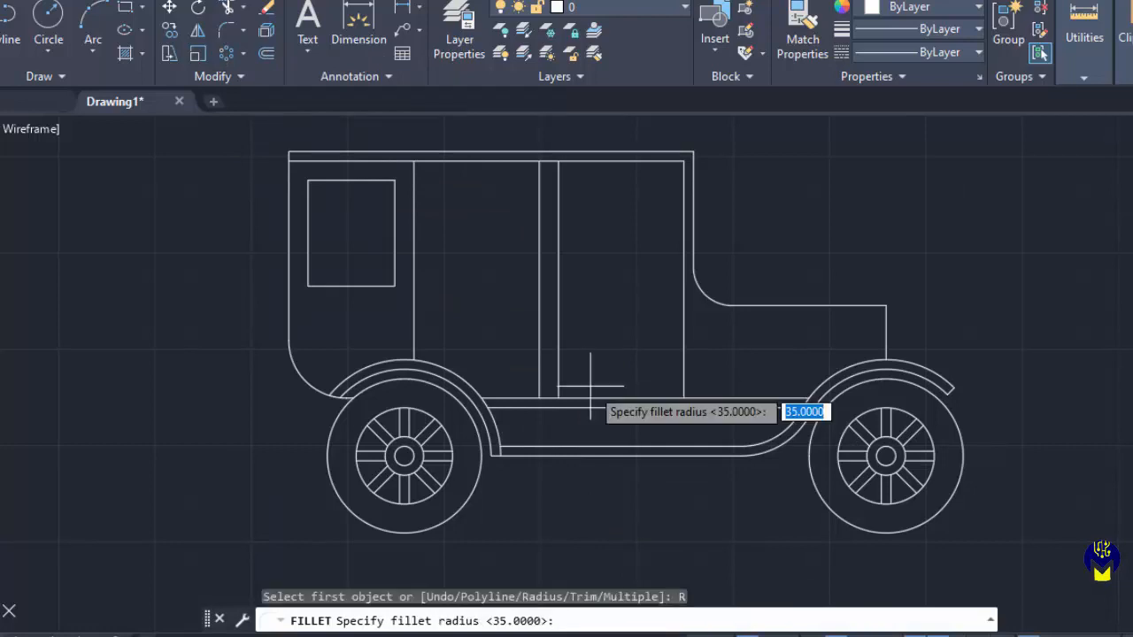
pyautogui.write('5')
pyautogui.press('Return')
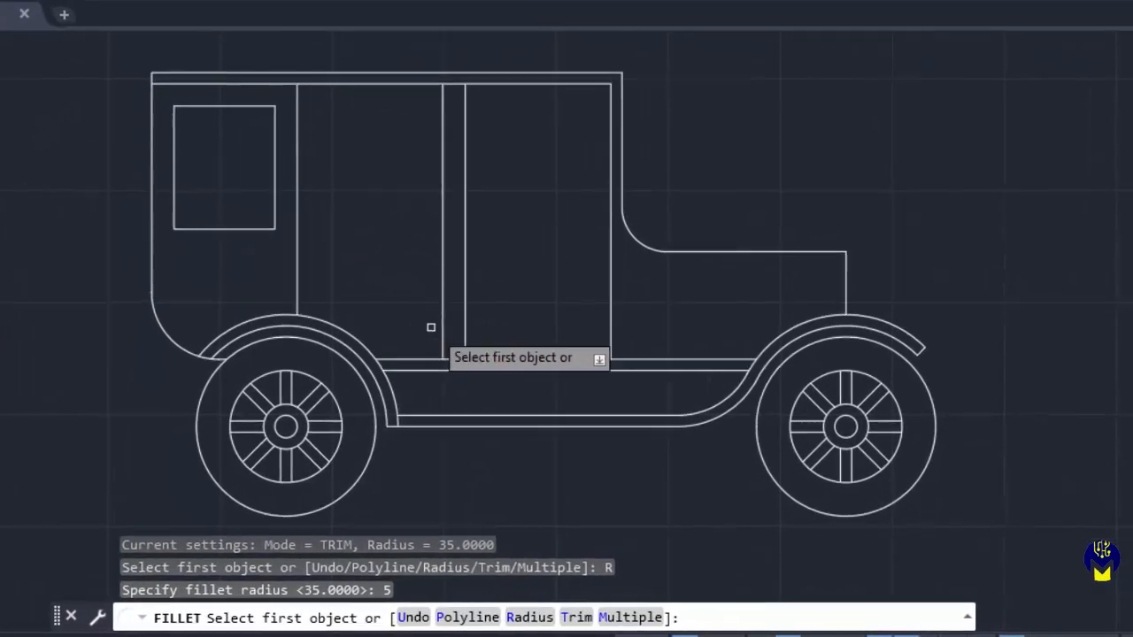
pyautogui.click(461, 617)
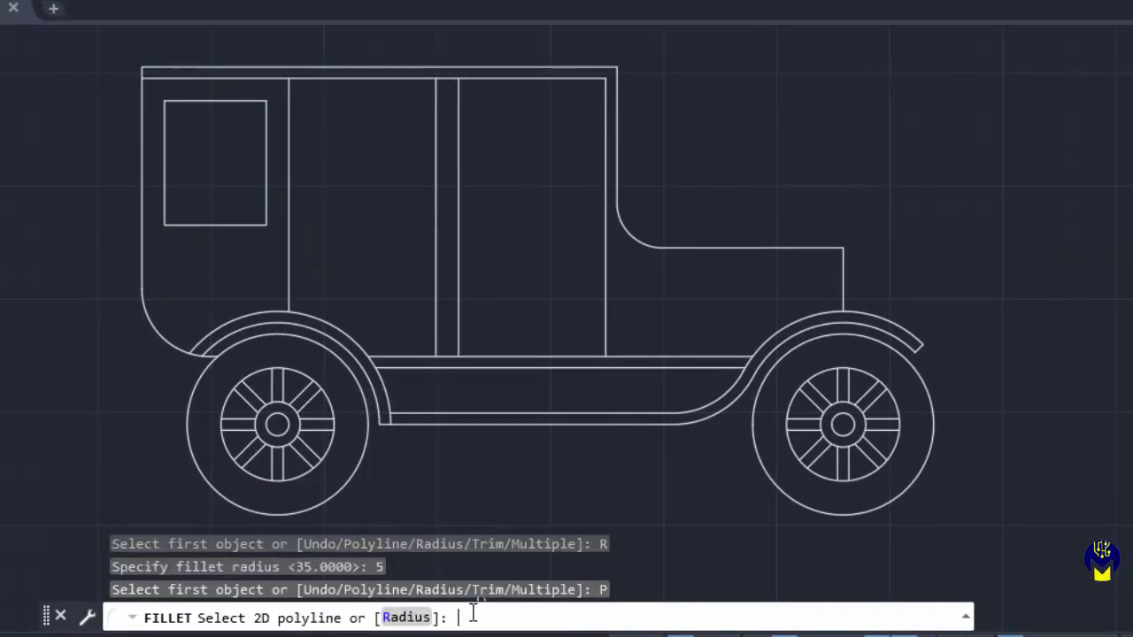
pyautogui.click(267, 169)
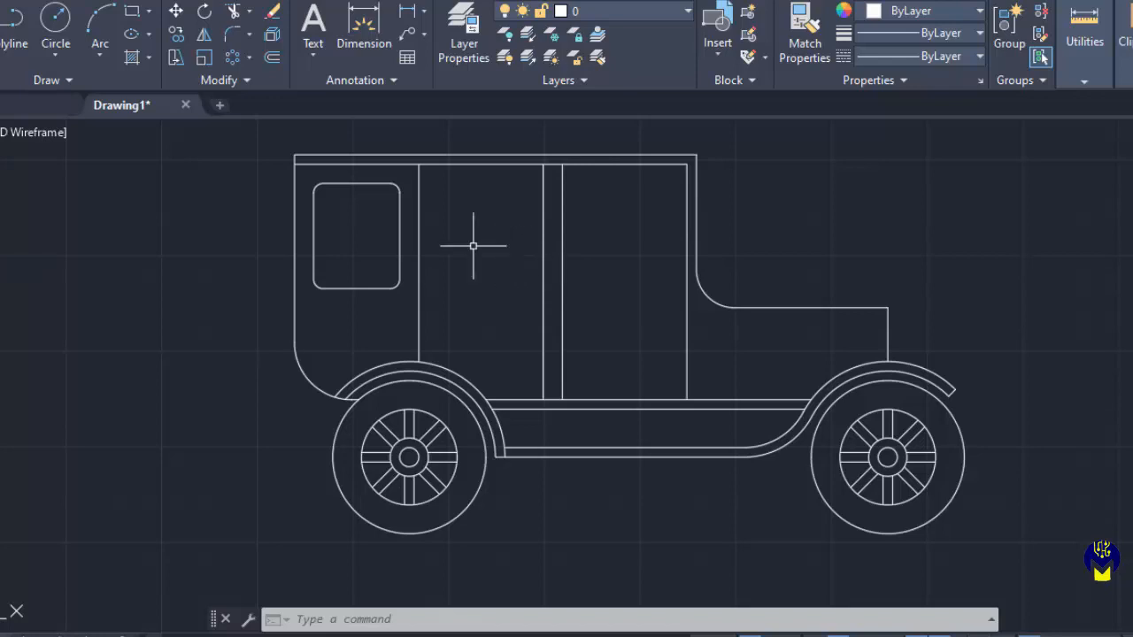
# Copy the rounded rear window 65 horizontally forward into the rear door
pyautogui.click(178, 36)
pyautogui.click(346, 184)
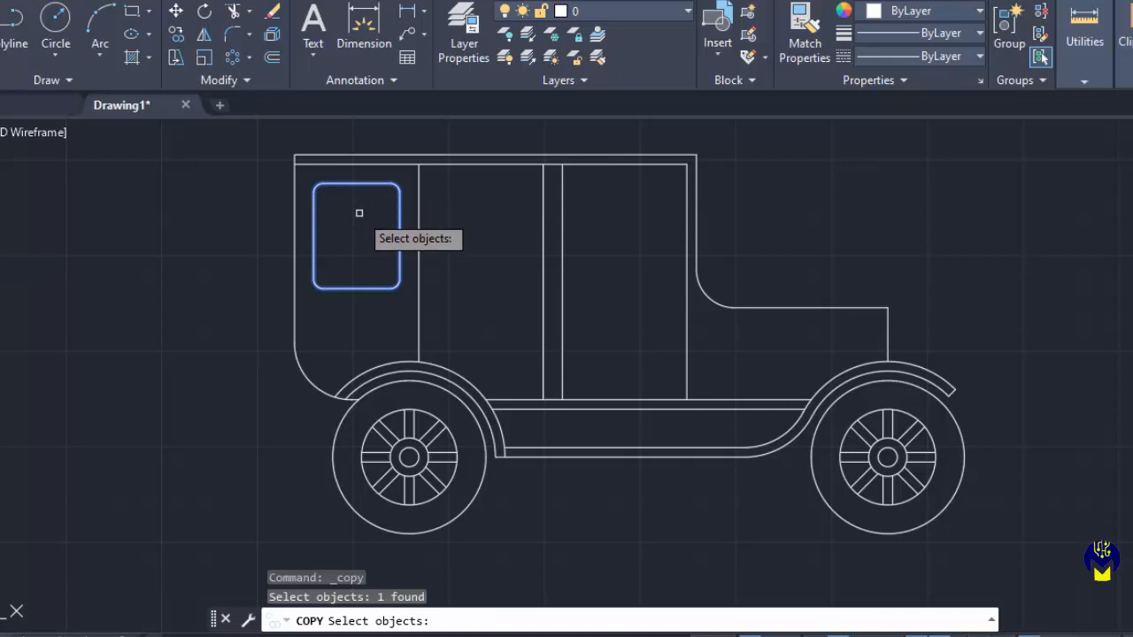
pyautogui.press('Return')
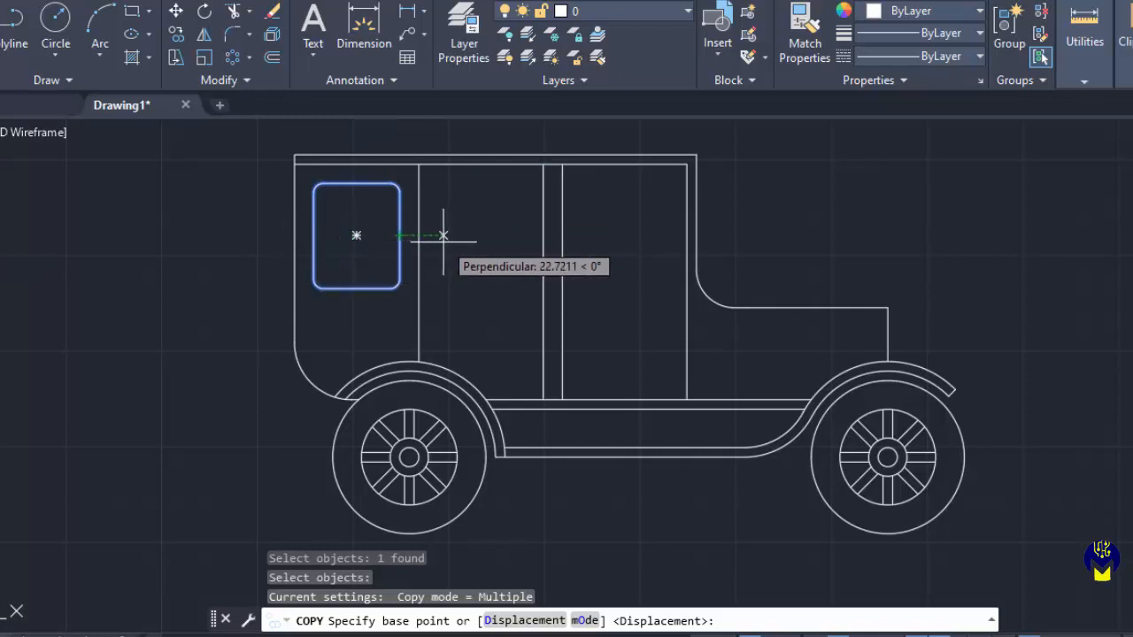
pyautogui.click(356, 135)
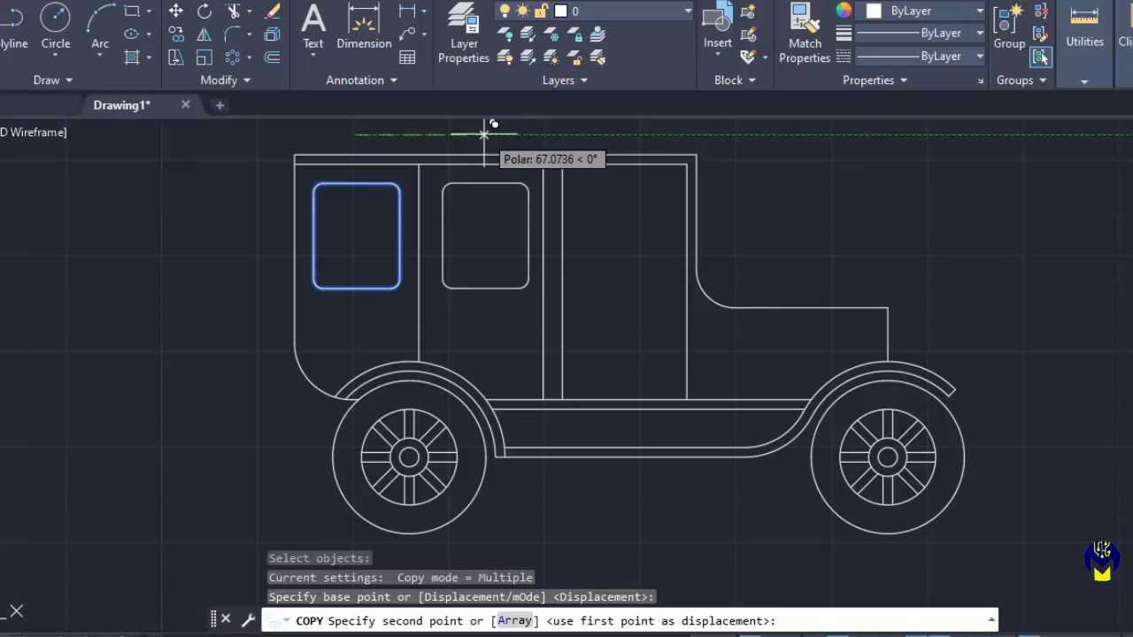
pyautogui.write('65')
pyautogui.press('Return')
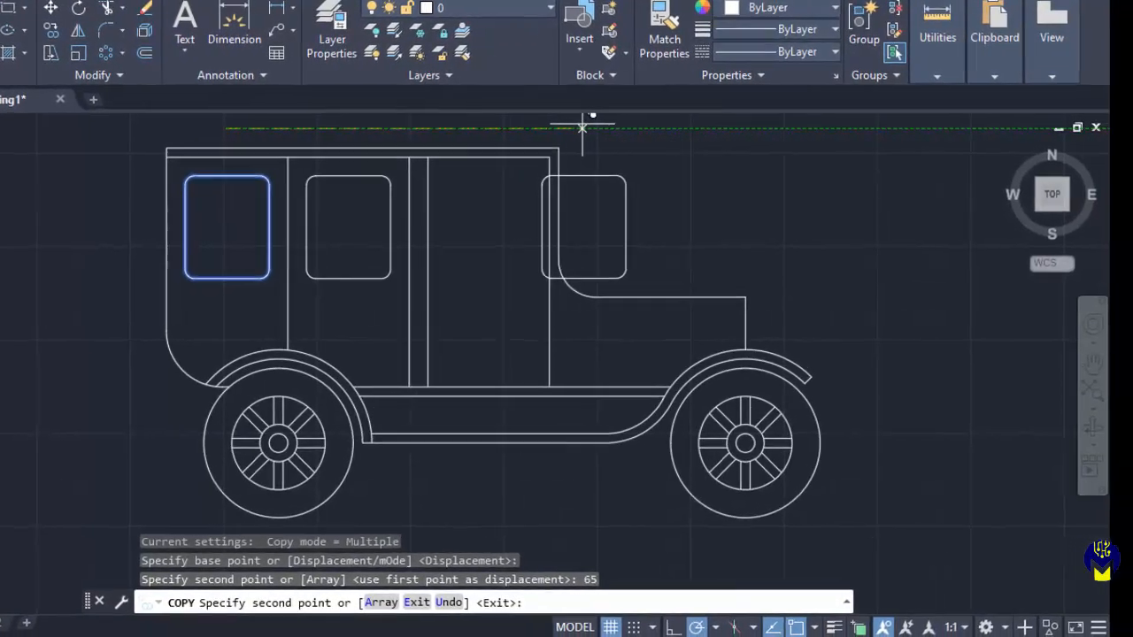
pyautogui.press('Escape')
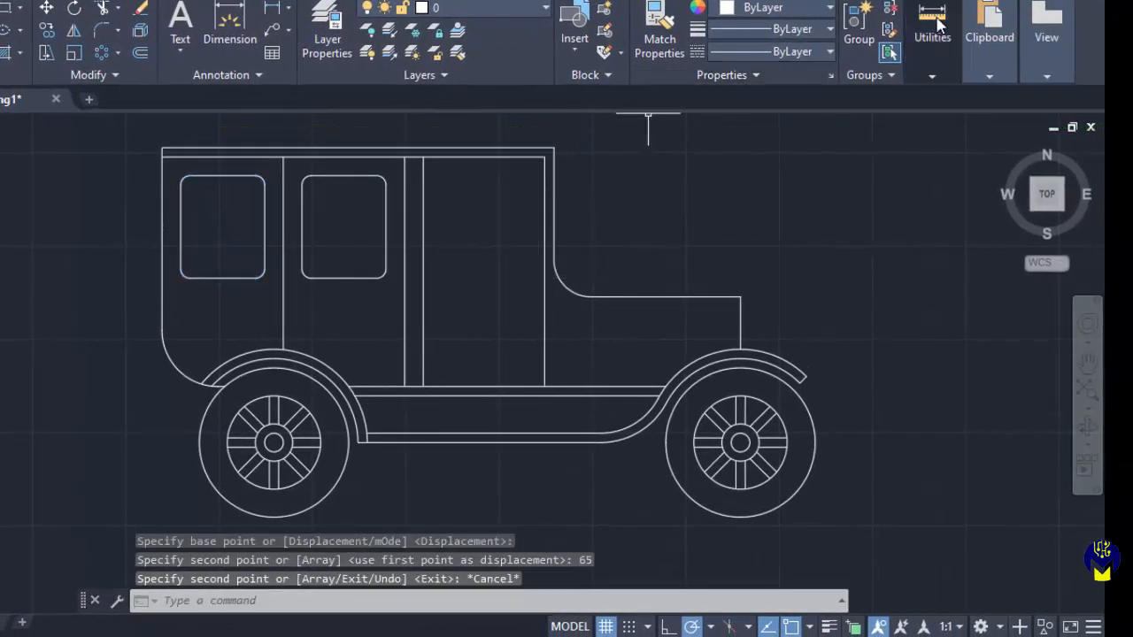
# Measure the horizontal distance between the facing edges of the rear window and the rear door window
pyautogui.click(934, 53)
pyautogui.click(937, 143)
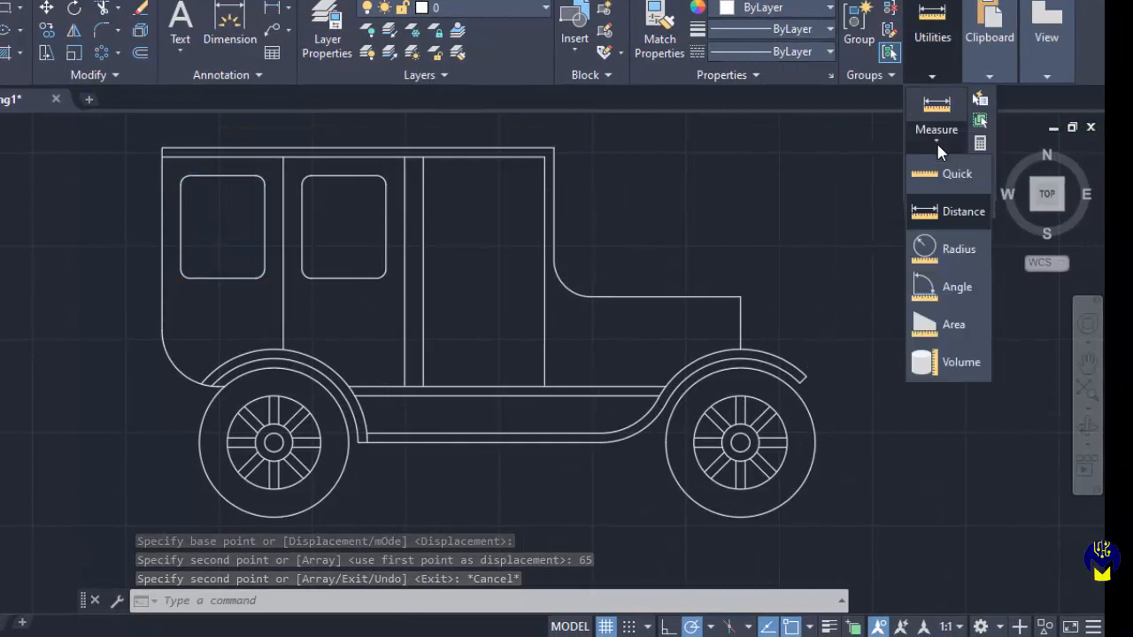
pyautogui.click(948, 209)
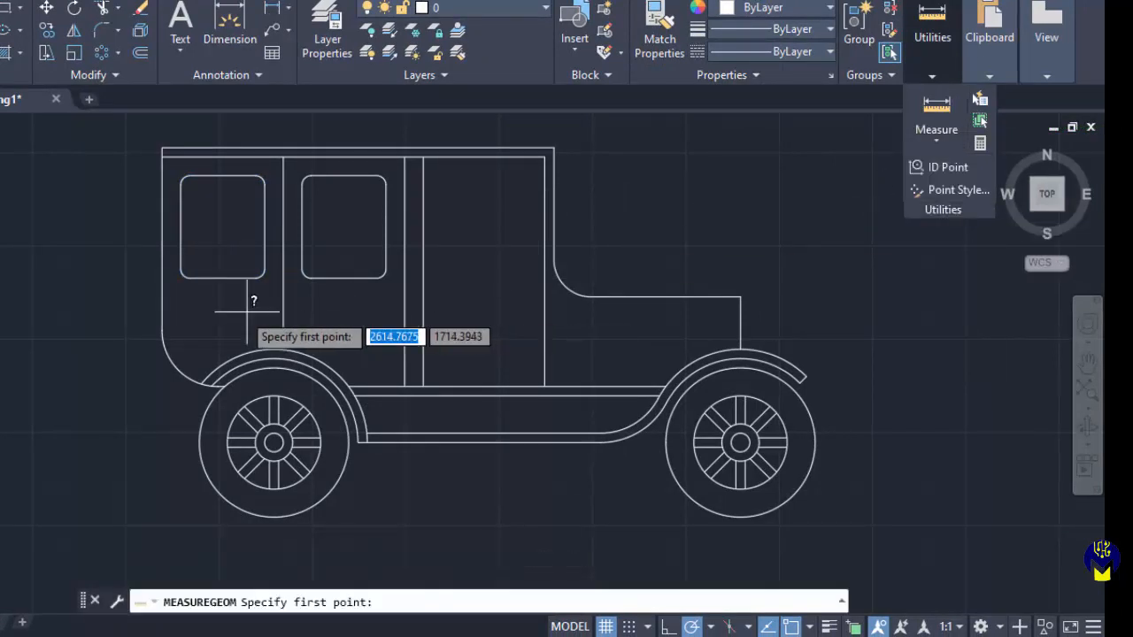
pyautogui.click(264, 226)
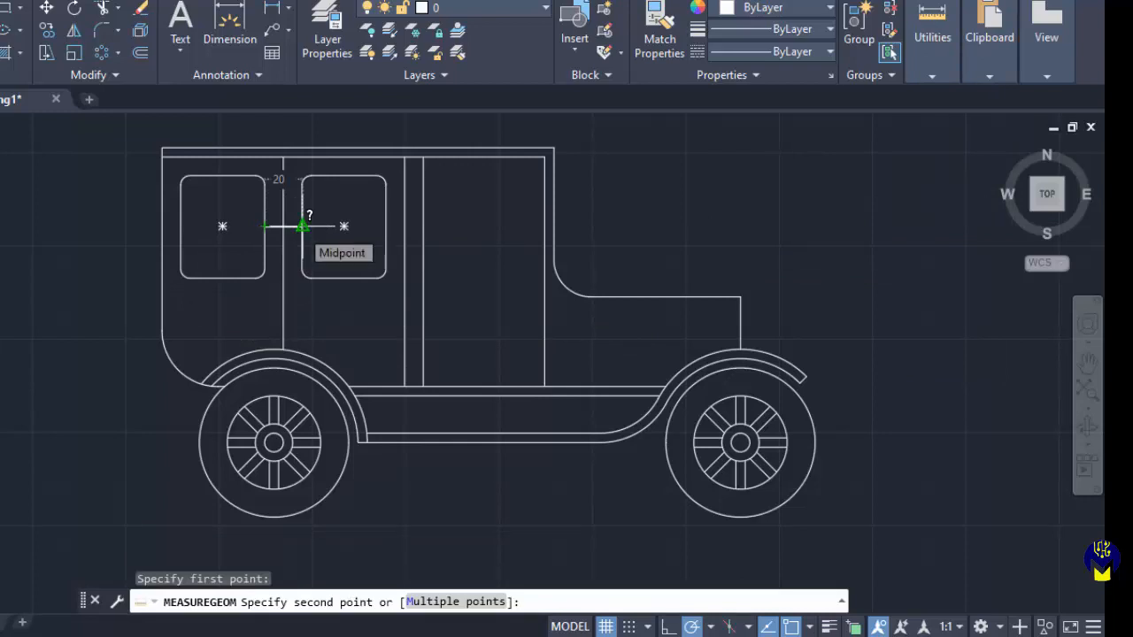
pyautogui.click(302, 226)
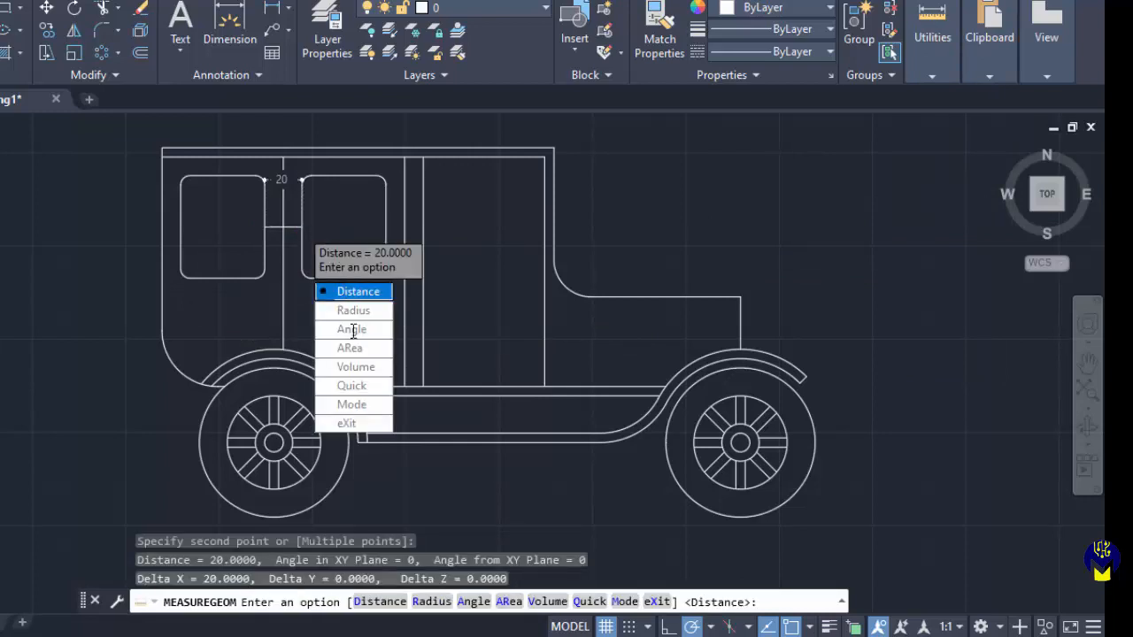
pyautogui.click(363, 424)
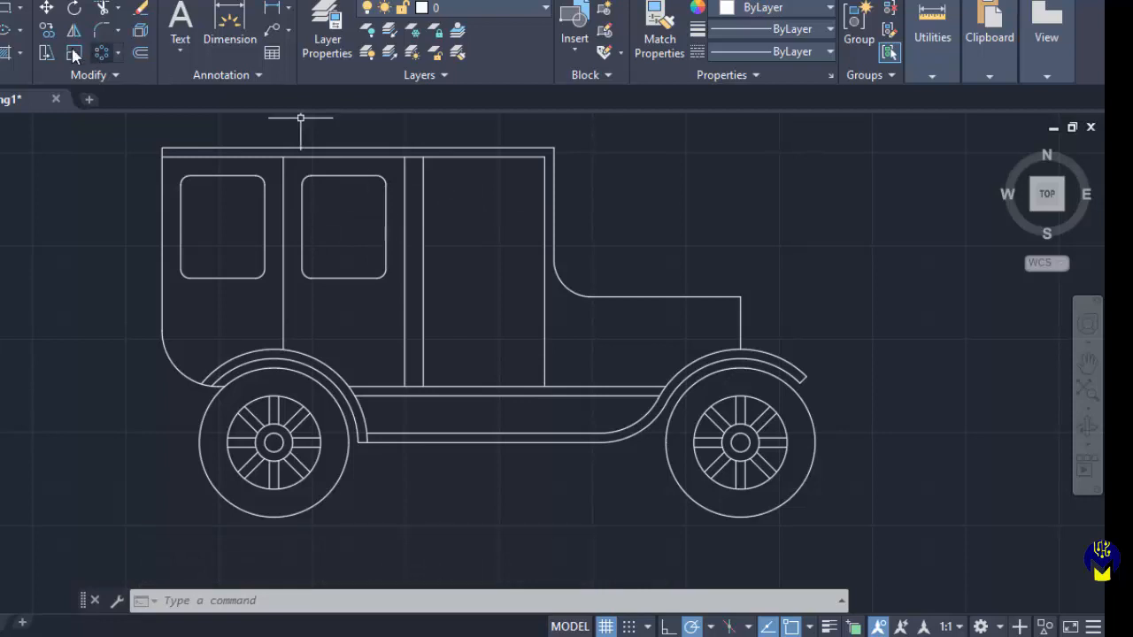
# Copy the rear door window 75 horizontally forward into the front door
pyautogui.click(49, 31)
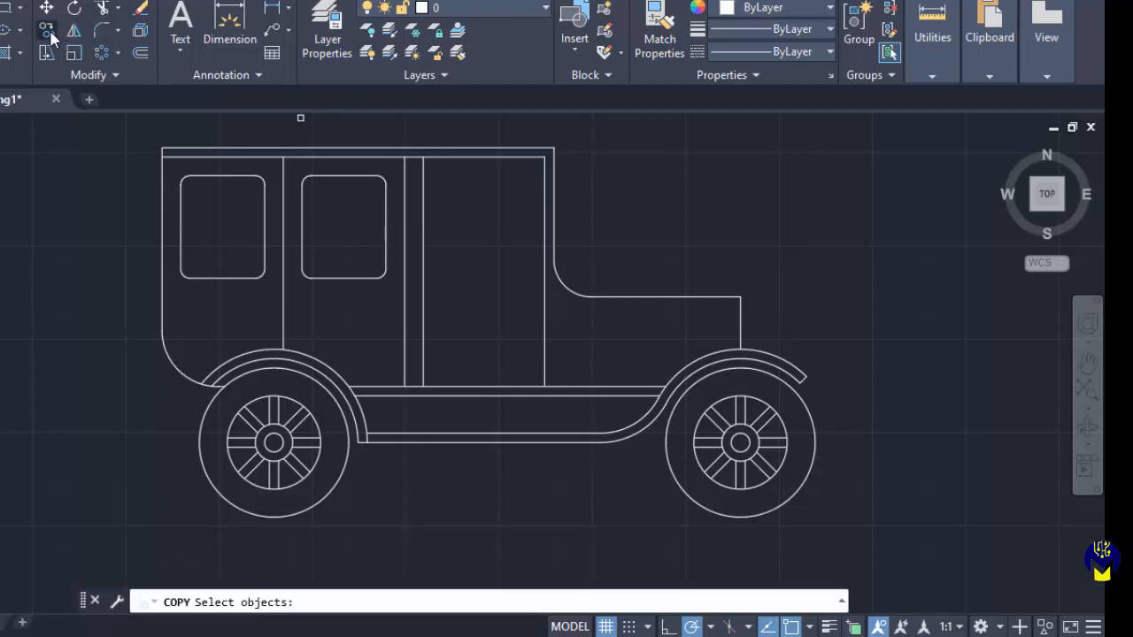
pyautogui.click(338, 173)
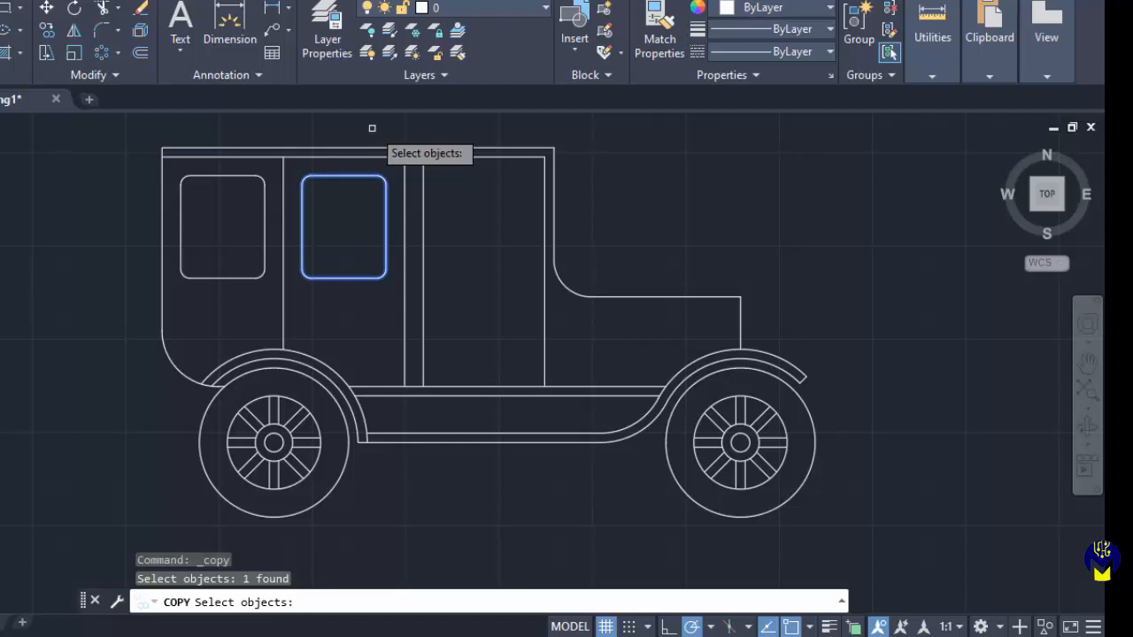
pyautogui.press('Return')
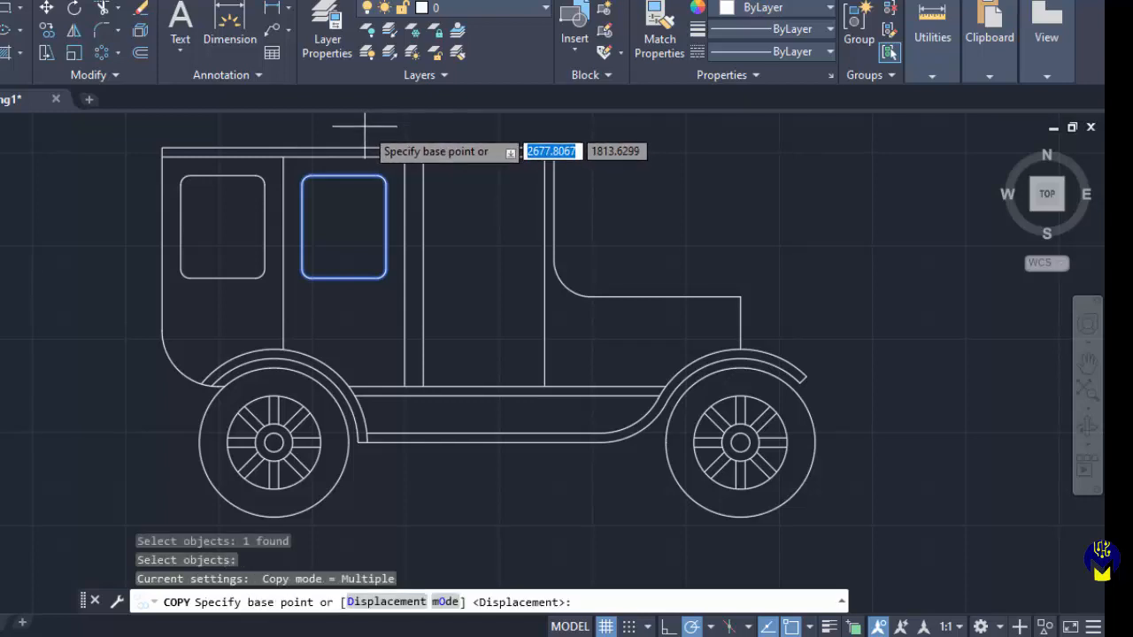
pyautogui.click(365, 124)
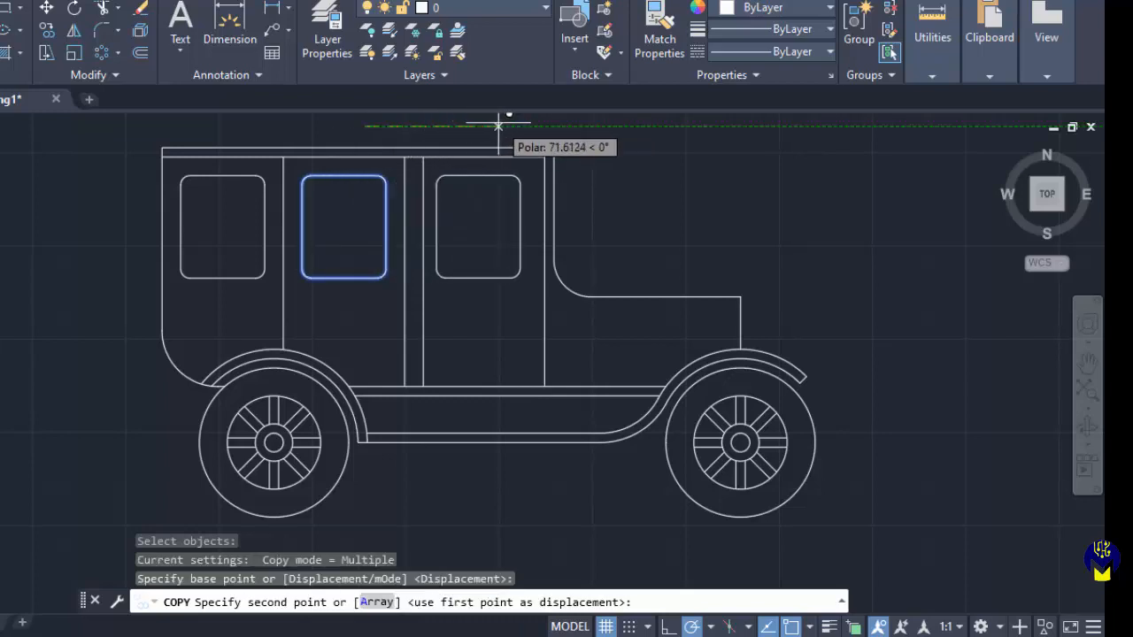
pyautogui.write('75')
pyautogui.press('Return')
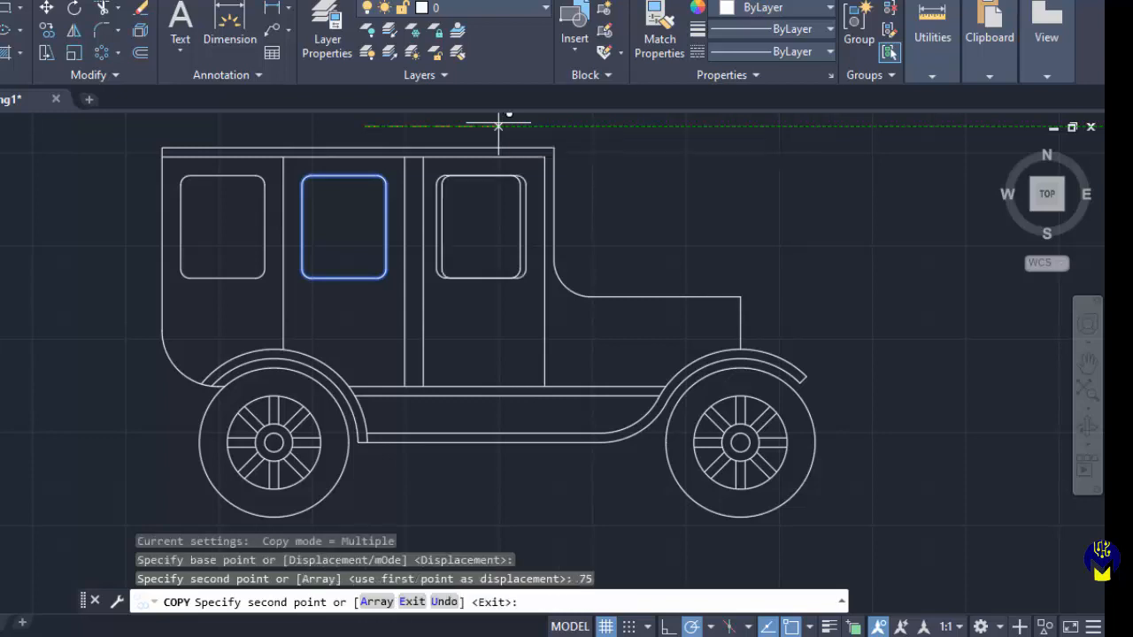
pyautogui.press('Return')
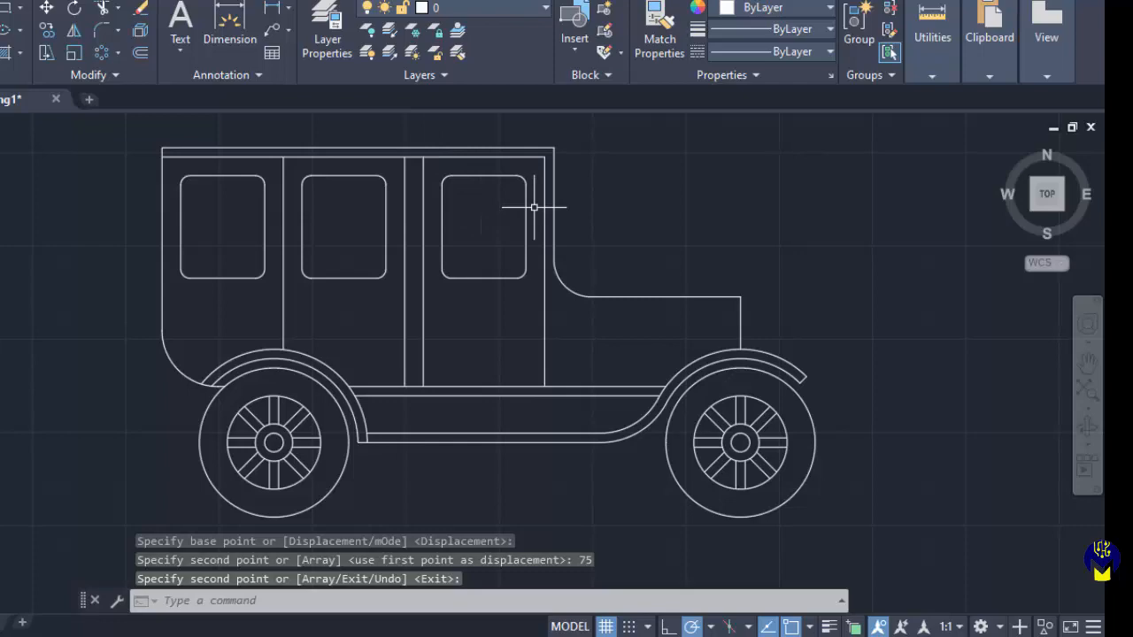
# Offset the hood's front vertical line 10 toward the rear of the car
pyautogui.moveTo(651, 311); pyautogui.dragTo(618, 320, button='middle')
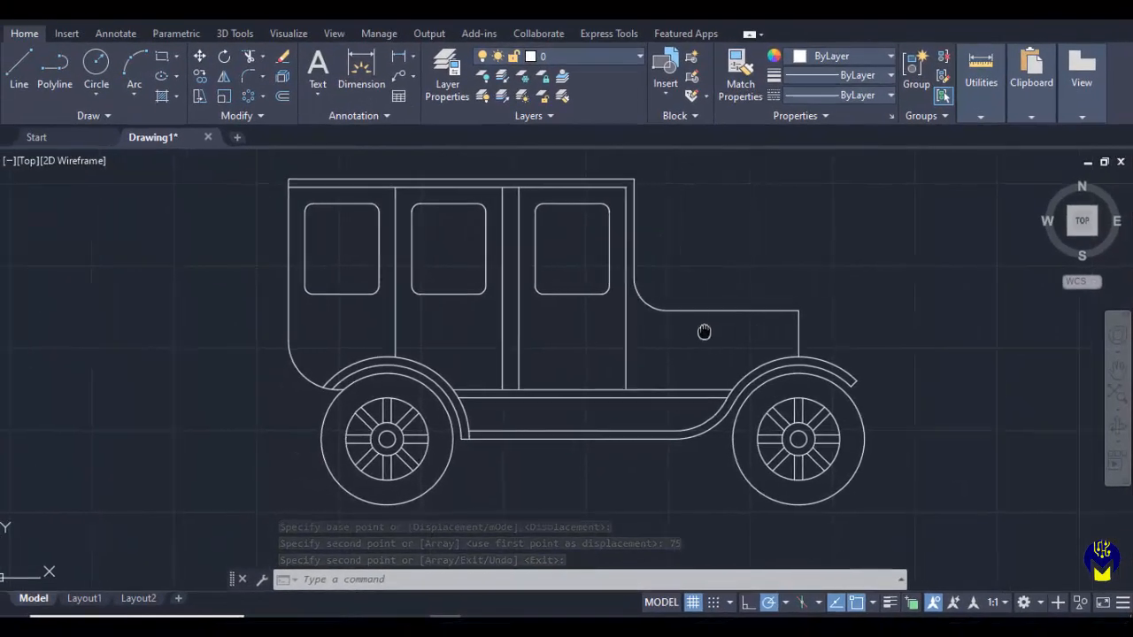
pyautogui.moveTo(704, 332)
pyautogui.mouseDown(button='middle')
pyautogui.moveTo(602, 316)
pyautogui.moveTo(545, 322)
pyautogui.mouseUp(button='middle')
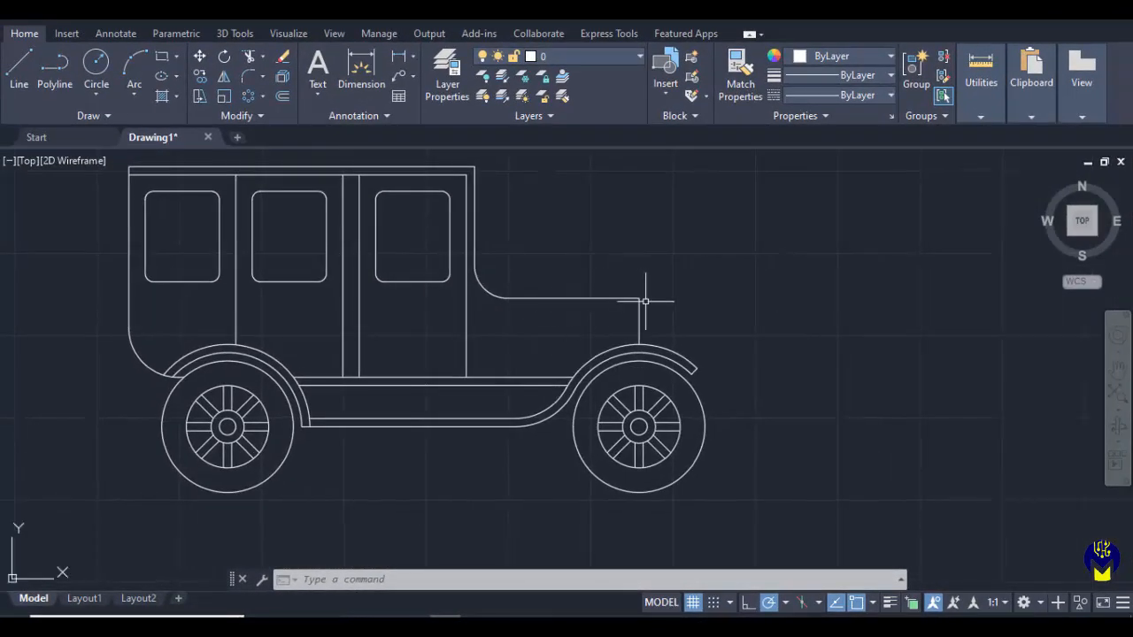
pyautogui.click(281, 103)
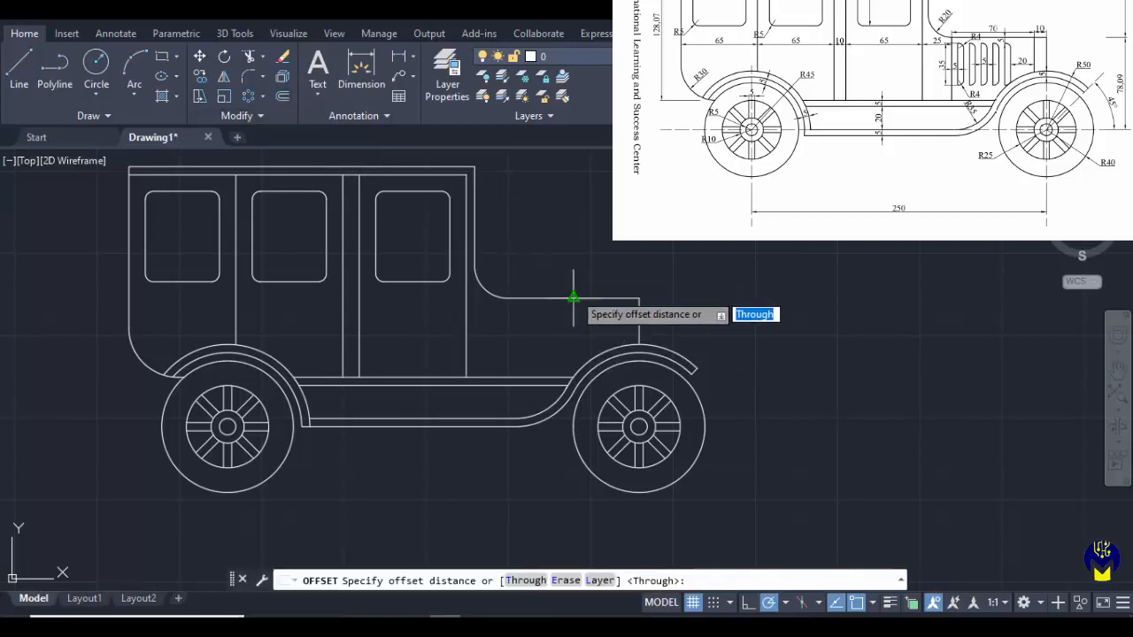
pyautogui.write('10')
pyautogui.press('Return')
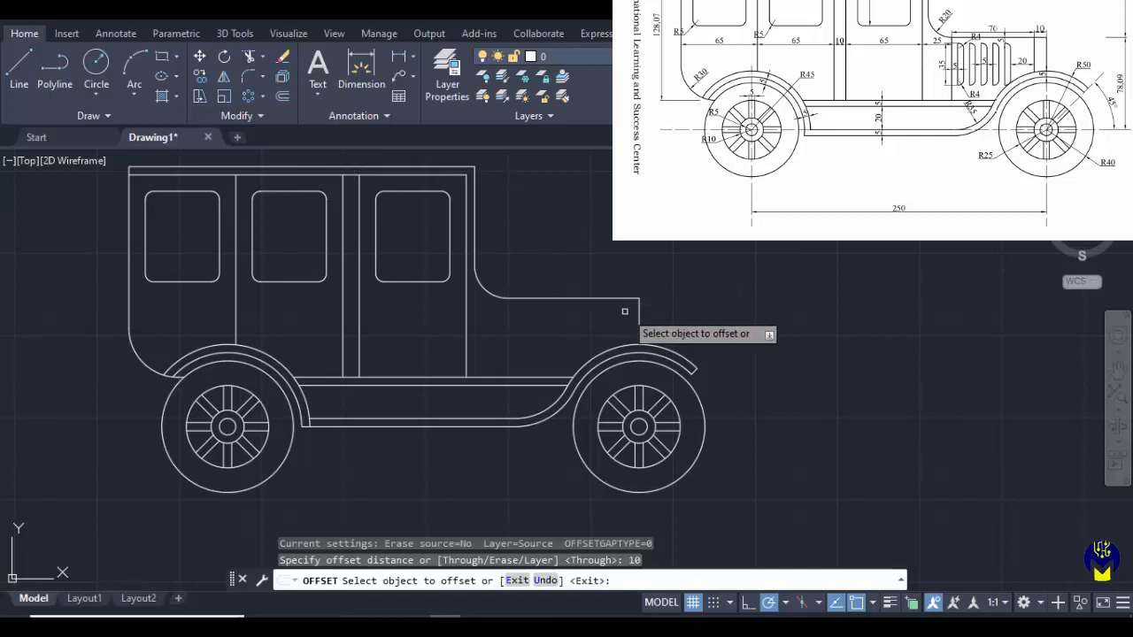
pyautogui.click(638, 313)
pyautogui.click(609, 318)
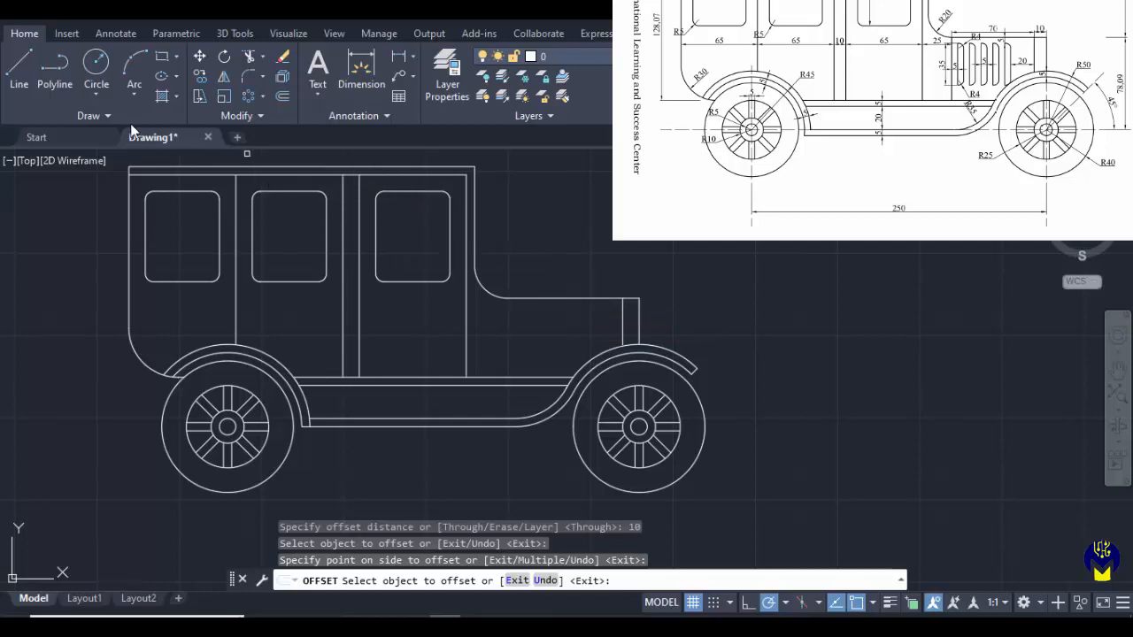
# Draw helper lines from the upper end of the offset hood line, 20 rearward along the hood's top edge and 5 down
pyautogui.click(22, 69)
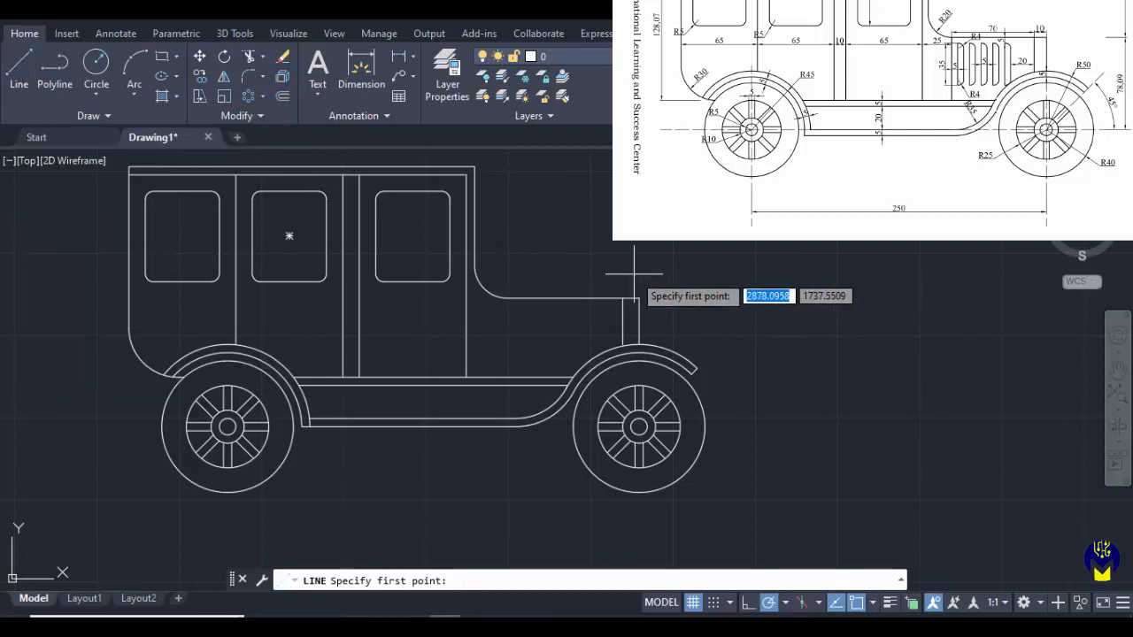
pyautogui.click(623, 299)
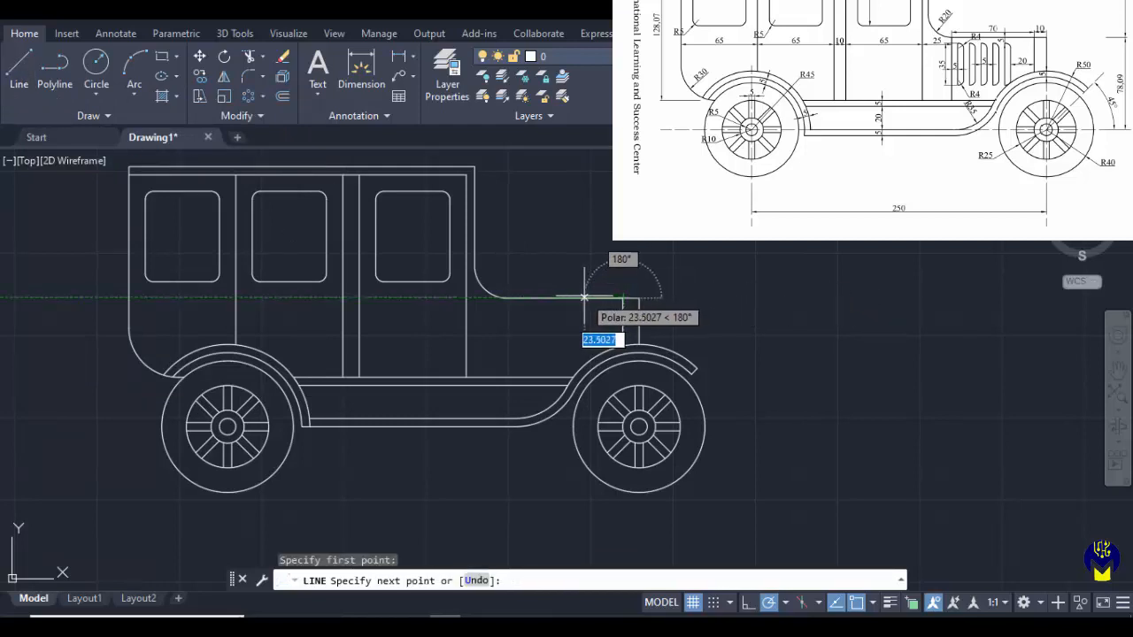
pyautogui.write('20')
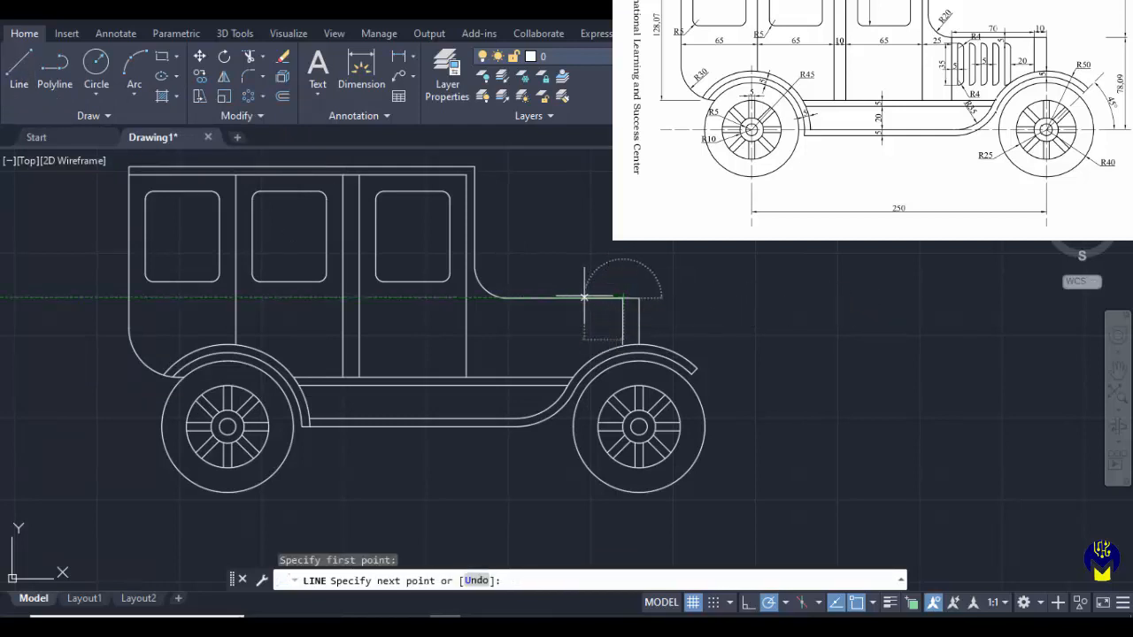
pyautogui.press('Return')
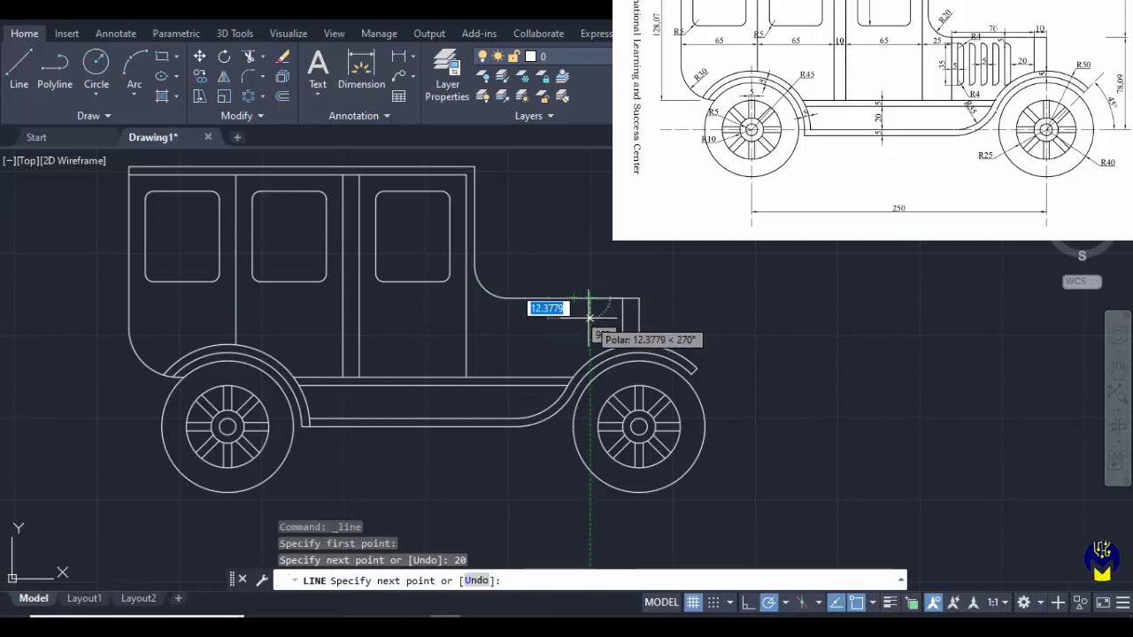
pyautogui.write('5')
pyautogui.press('Return')
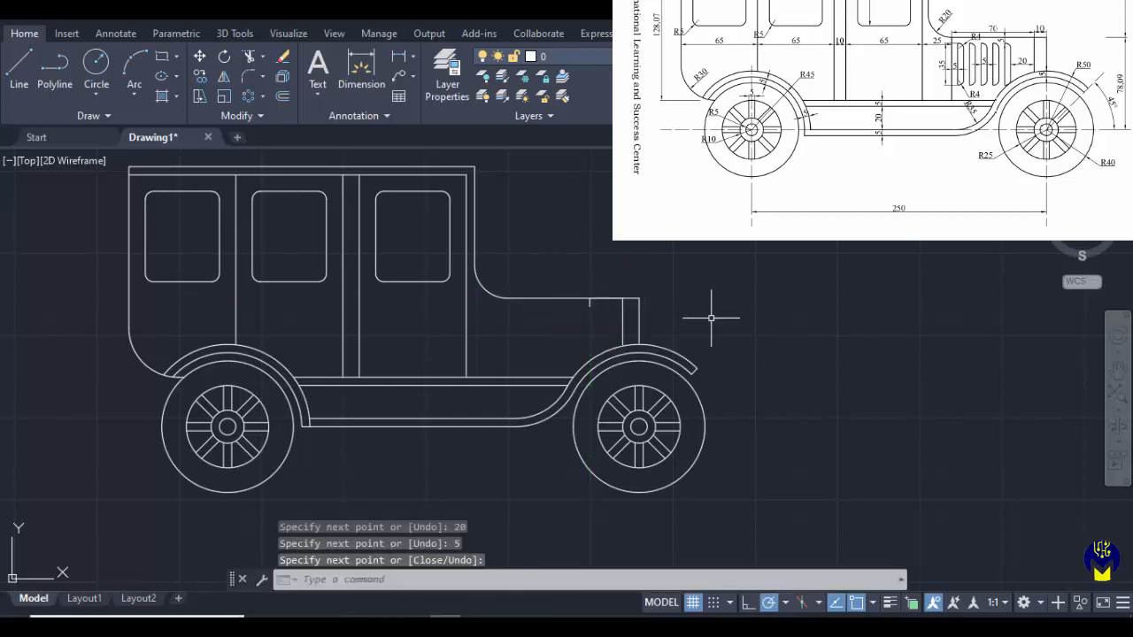
# Draw a 5 by 35 rectangle from the lower end of the short helper line, extending downward and toward the rear of the car
pyautogui.scroll(4, 637, 314)
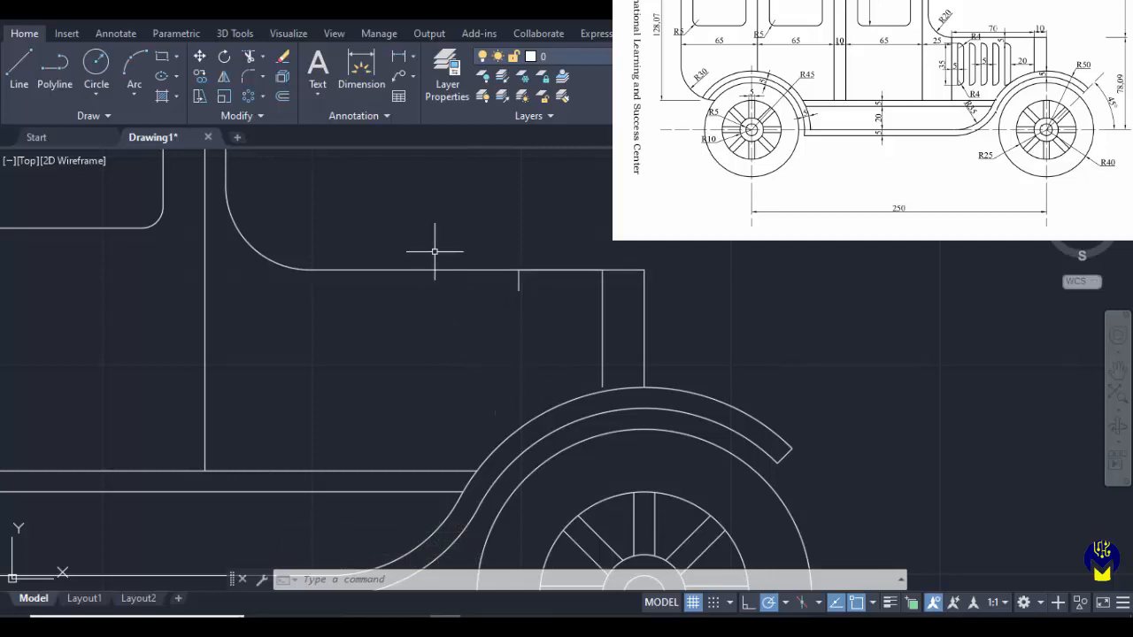
pyautogui.click(164, 60)
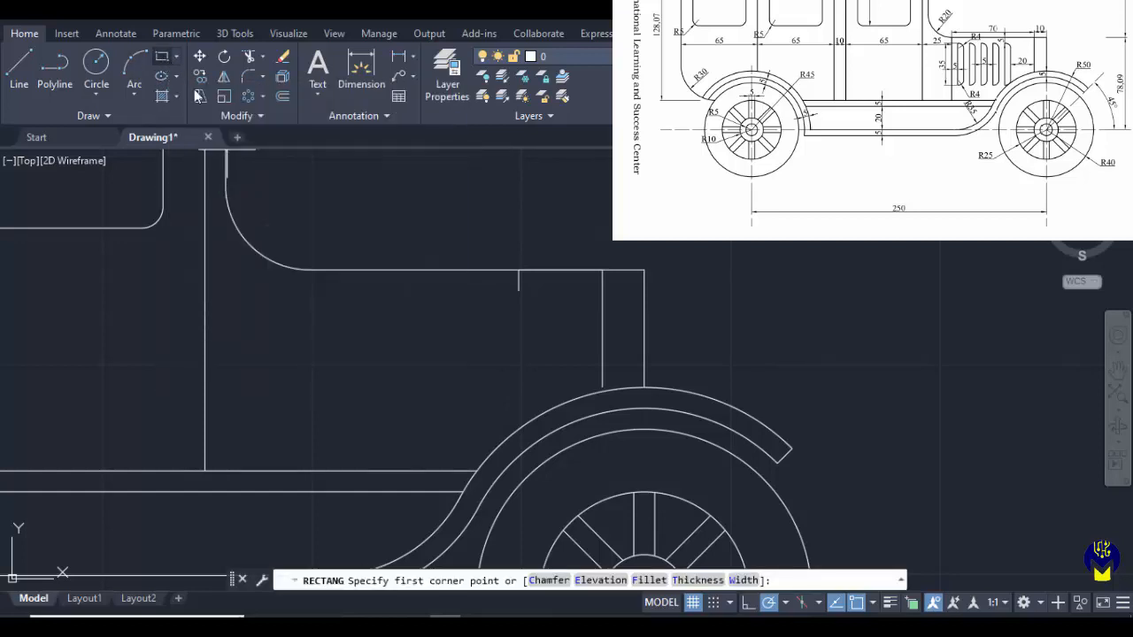
pyautogui.click(519, 289)
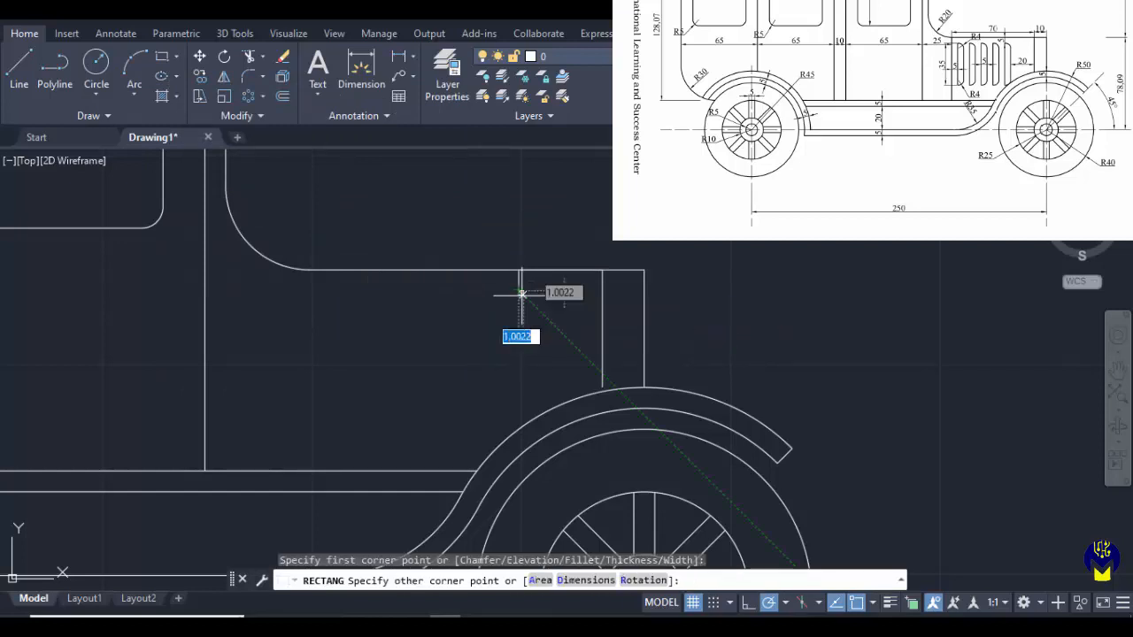
pyautogui.click(586, 580)
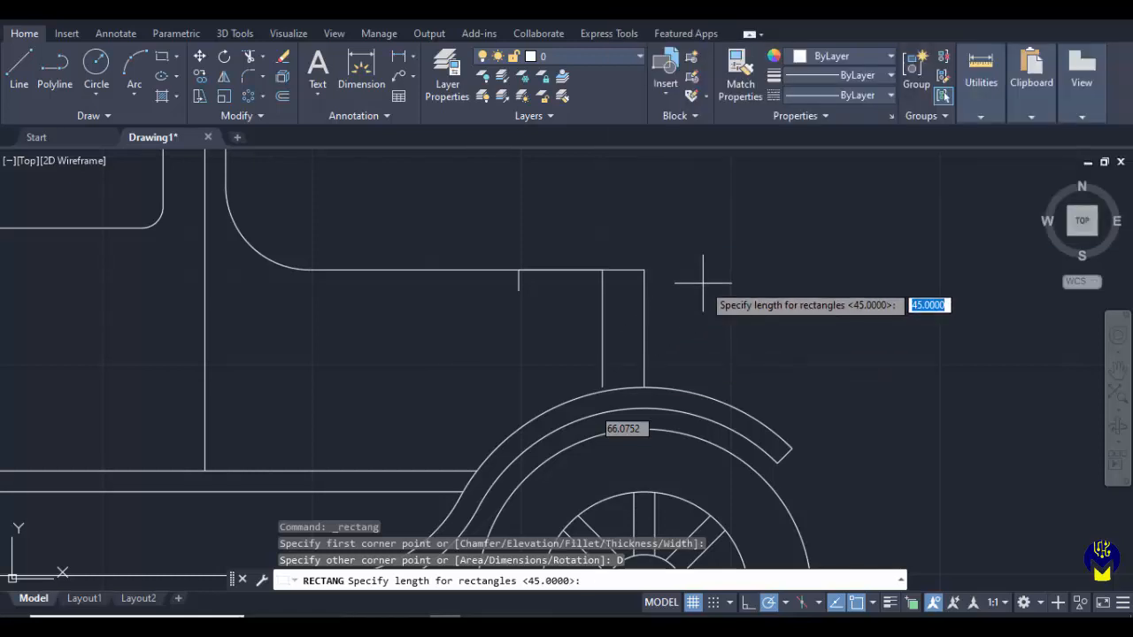
pyautogui.write('5')
pyautogui.press('Return')
pyautogui.write('35')
pyautogui.press('Return')
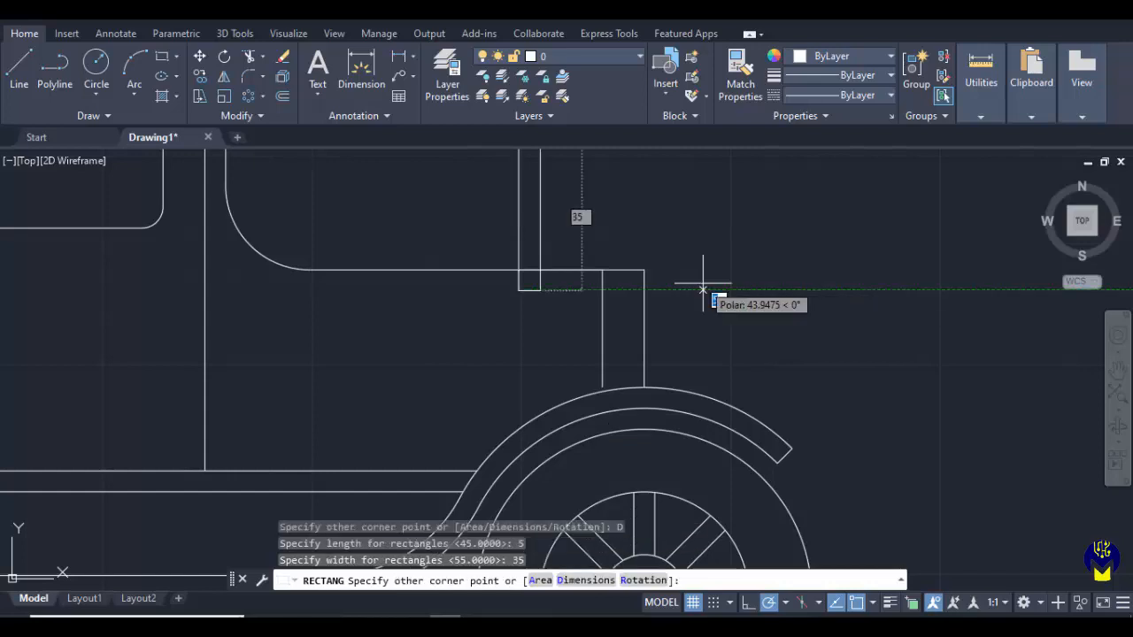
pyautogui.click(420, 365)
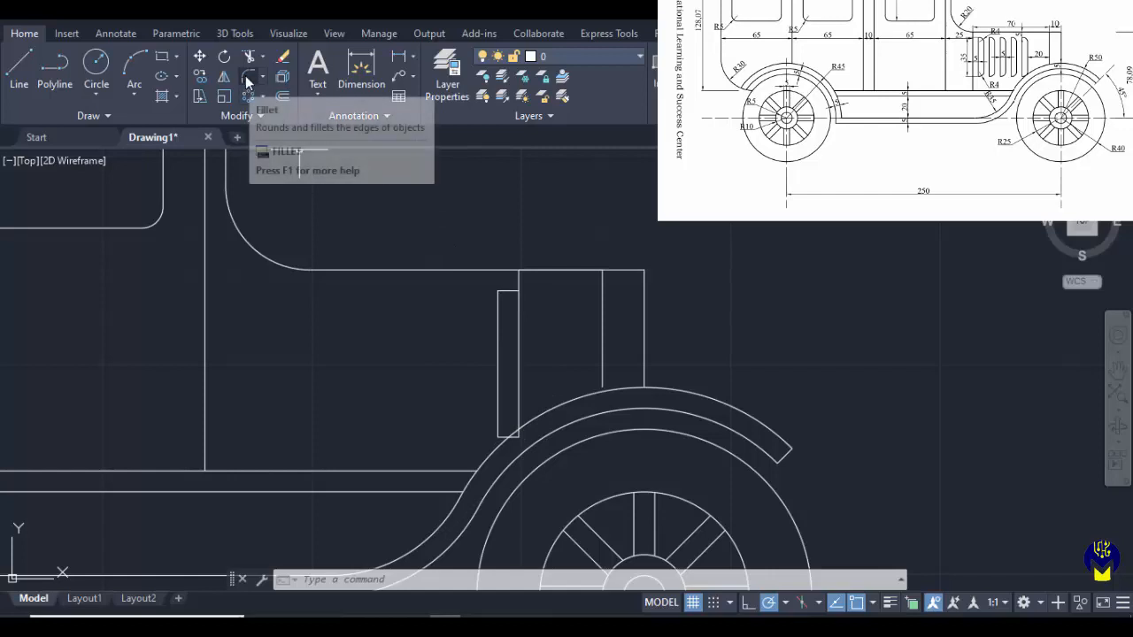
# Fillet the two front corners of the narrow vent rectangle with a radius of 4
pyautogui.click(248, 80)
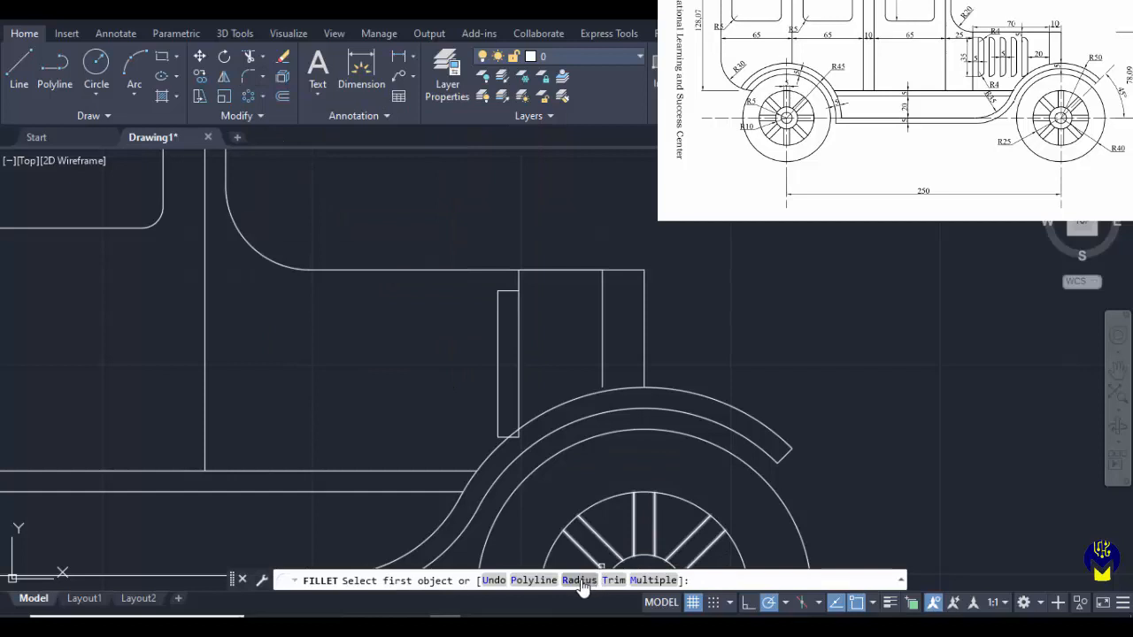
pyautogui.click(580, 581)
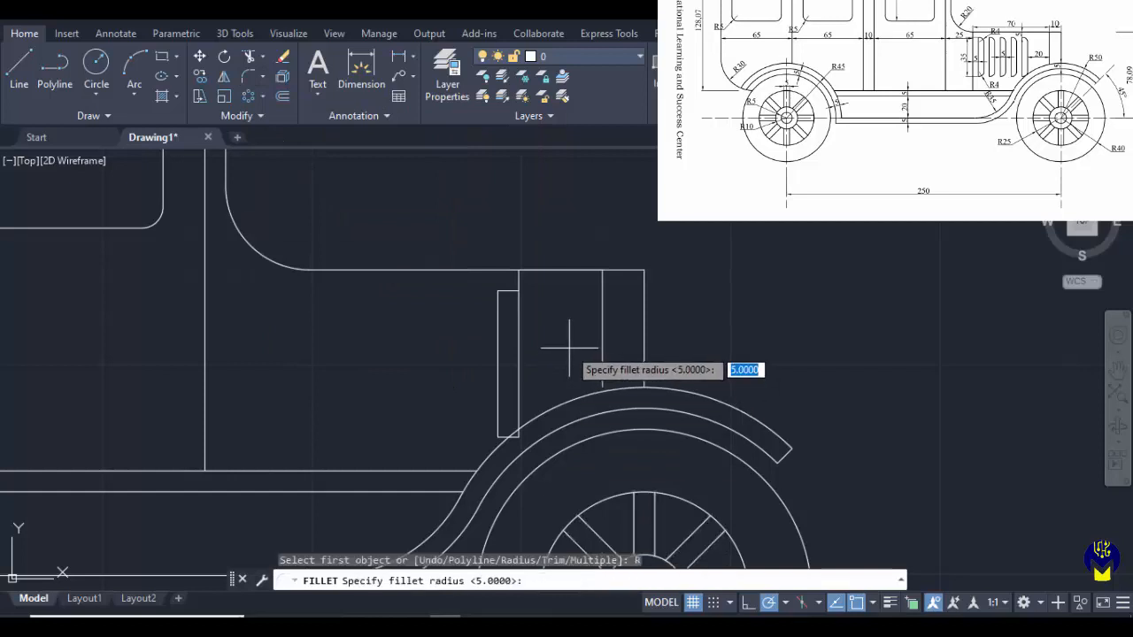
pyautogui.press('Return')
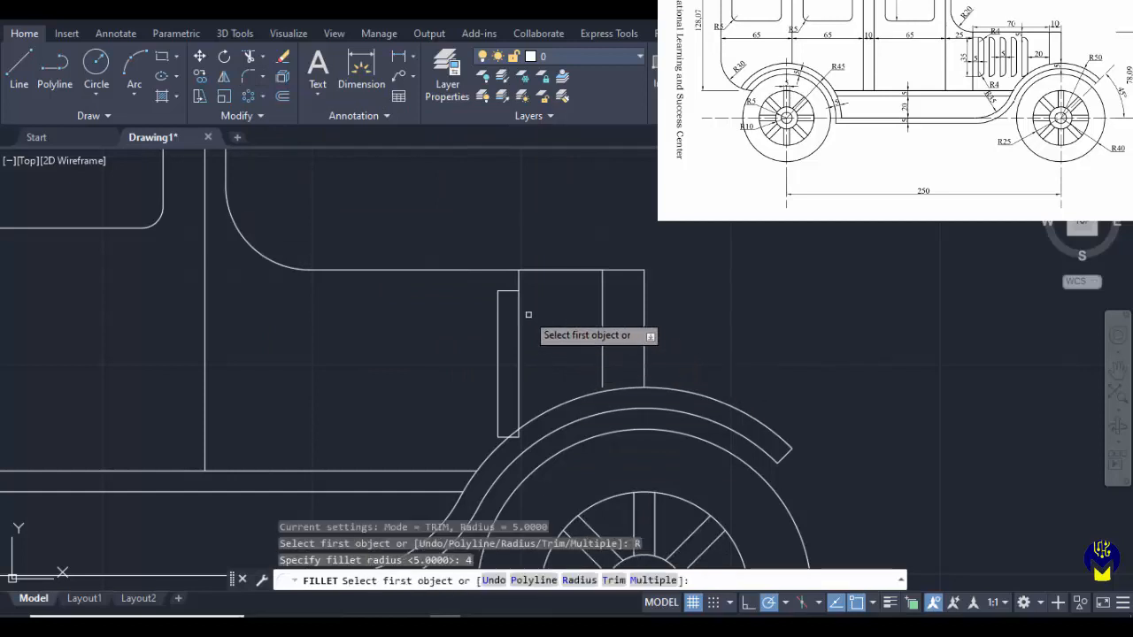
pyautogui.click(504, 290)
pyautogui.click(517, 304)
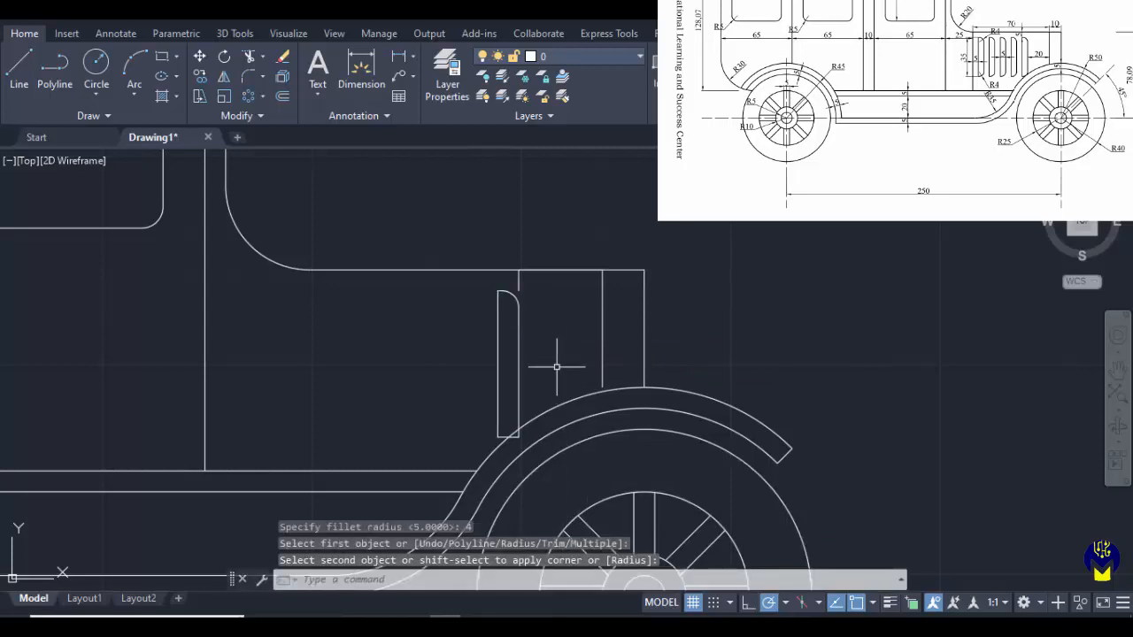
pyautogui.press('Return')
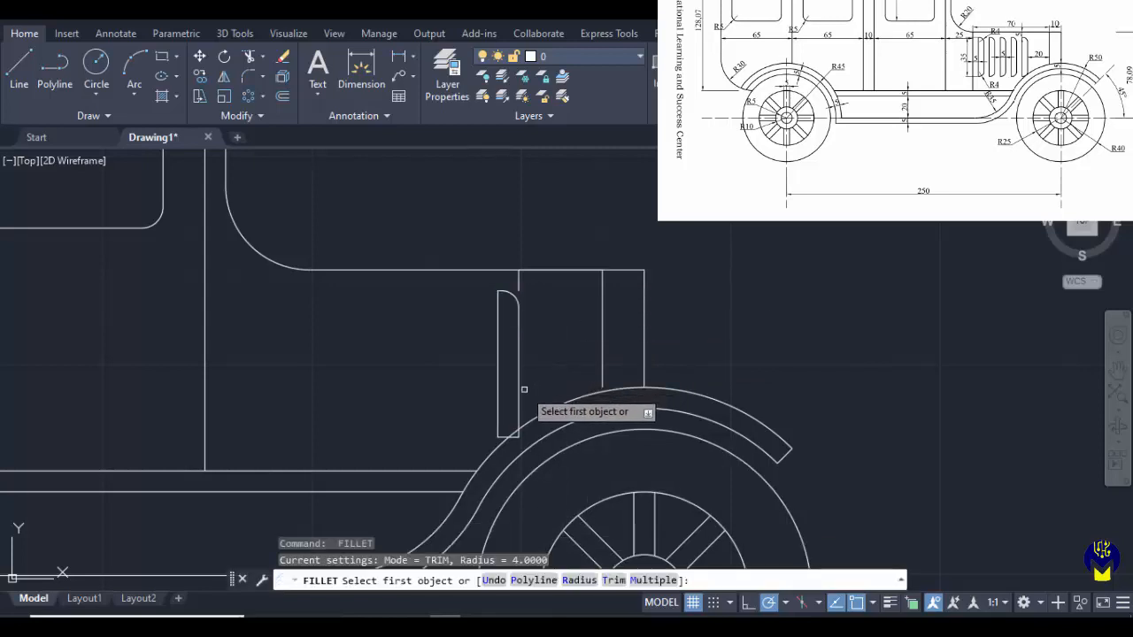
pyautogui.click(518, 394)
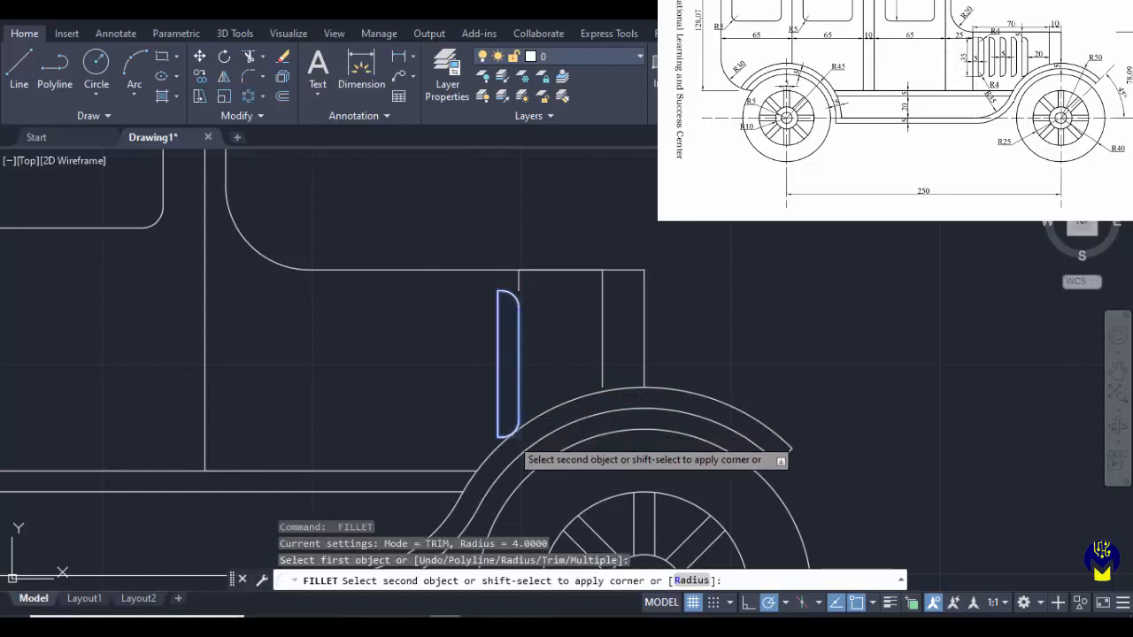
pyautogui.click(510, 436)
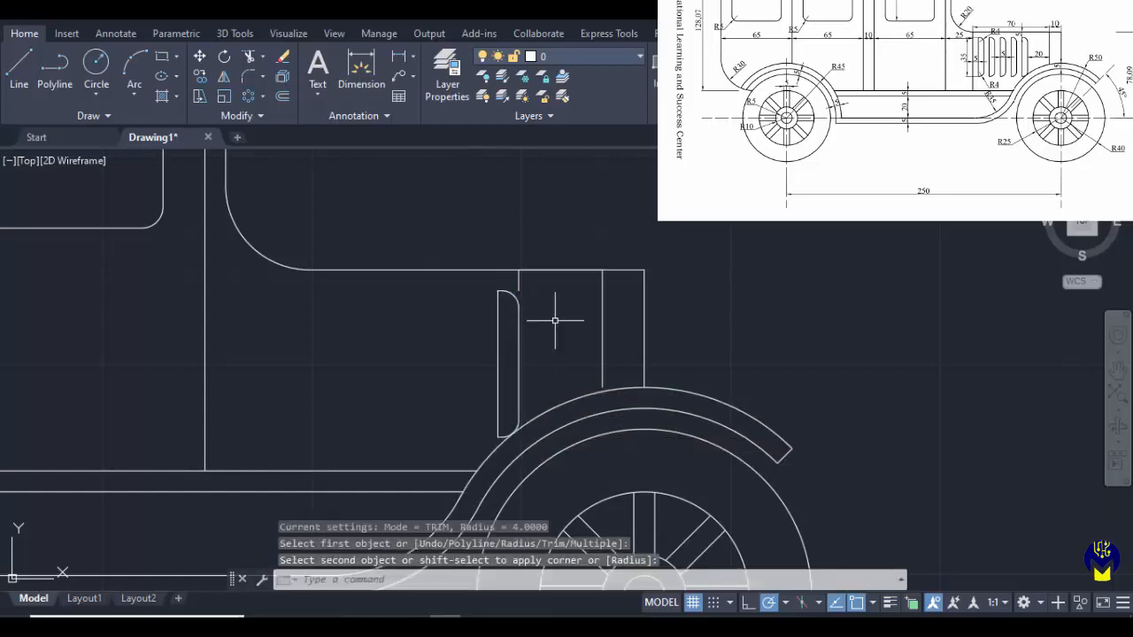
# Delete the two helper lines used to position the hood vent
pyautogui.click(518, 279)
pyautogui.click(545, 269)
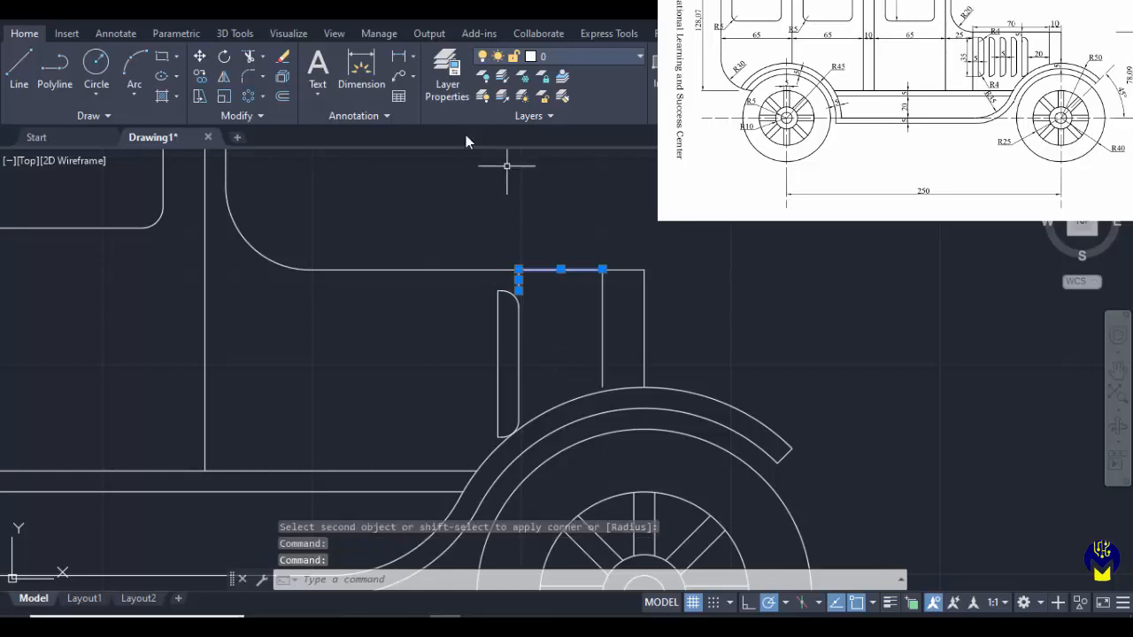
pyautogui.press('Delete')
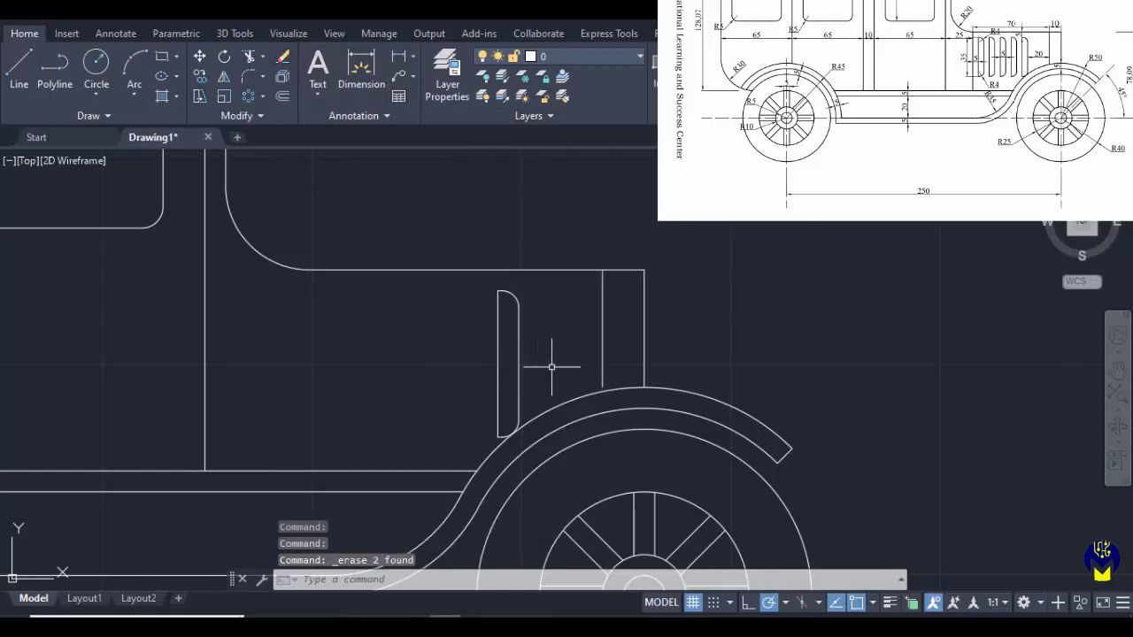
# Extend the offset vertical hood line down to the front fender's outer arc
pyautogui.scroll(2, 615, 387)
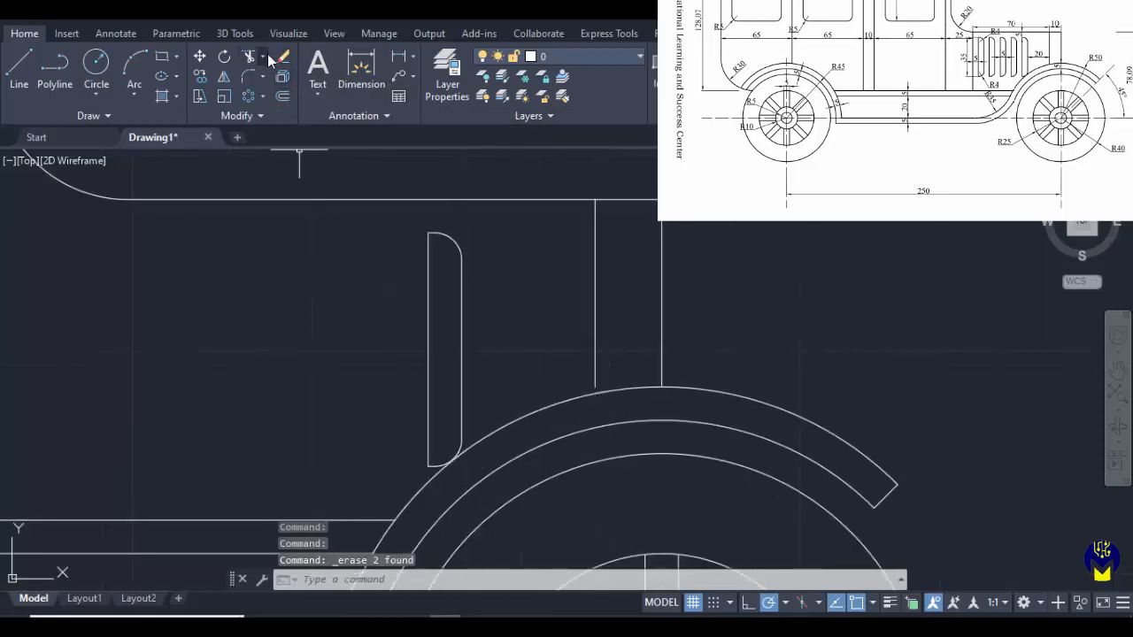
pyautogui.click(263, 55)
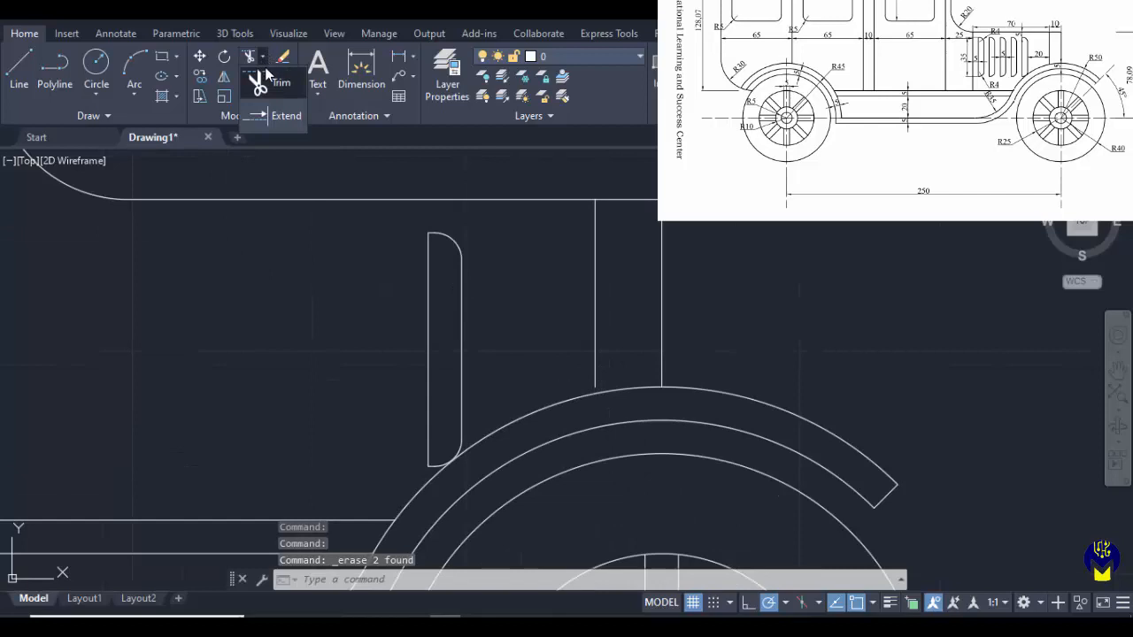
pyautogui.click(279, 116)
pyautogui.click(601, 387)
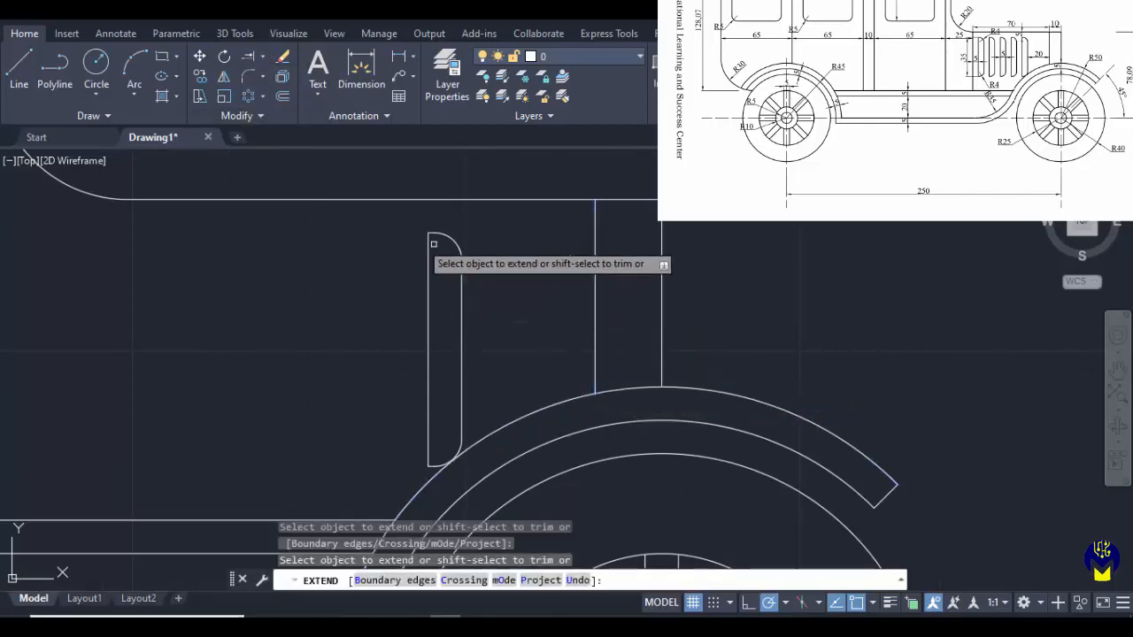
pyautogui.click(263, 57)
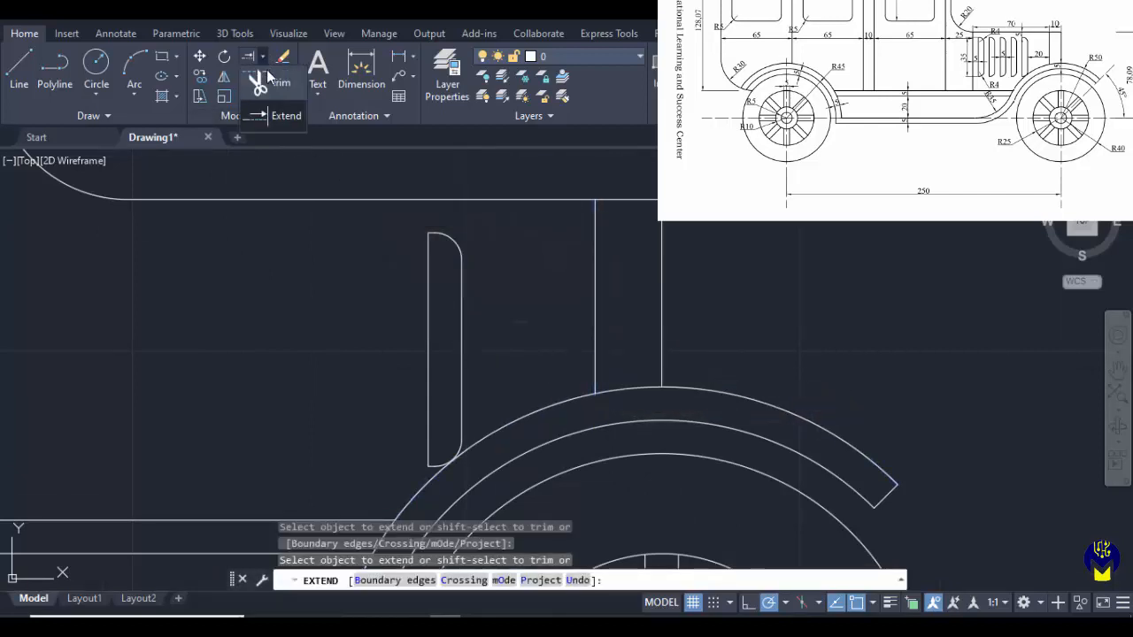
pyautogui.click(266, 80)
pyautogui.press('Escape')
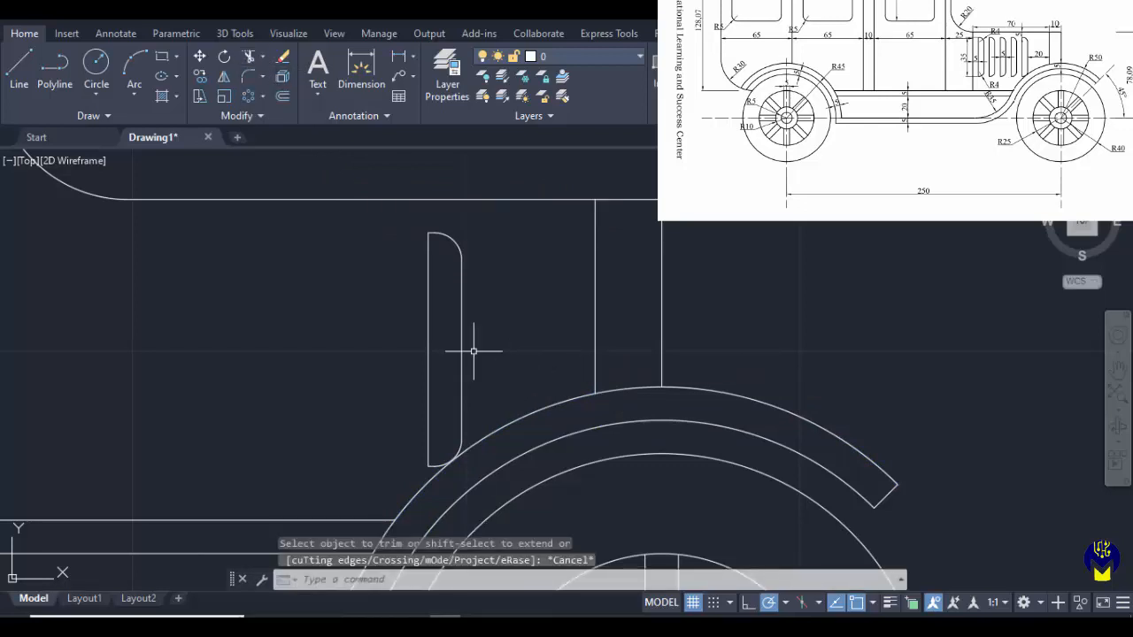
# Copy the hood vent horizontally toward the rear of the car at distances of 10, 20, 30 and 40
pyautogui.scroll(-1, 473, 352)
pyautogui.moveTo(444, 322); pyautogui.dragTo(633, 320, button='middle')
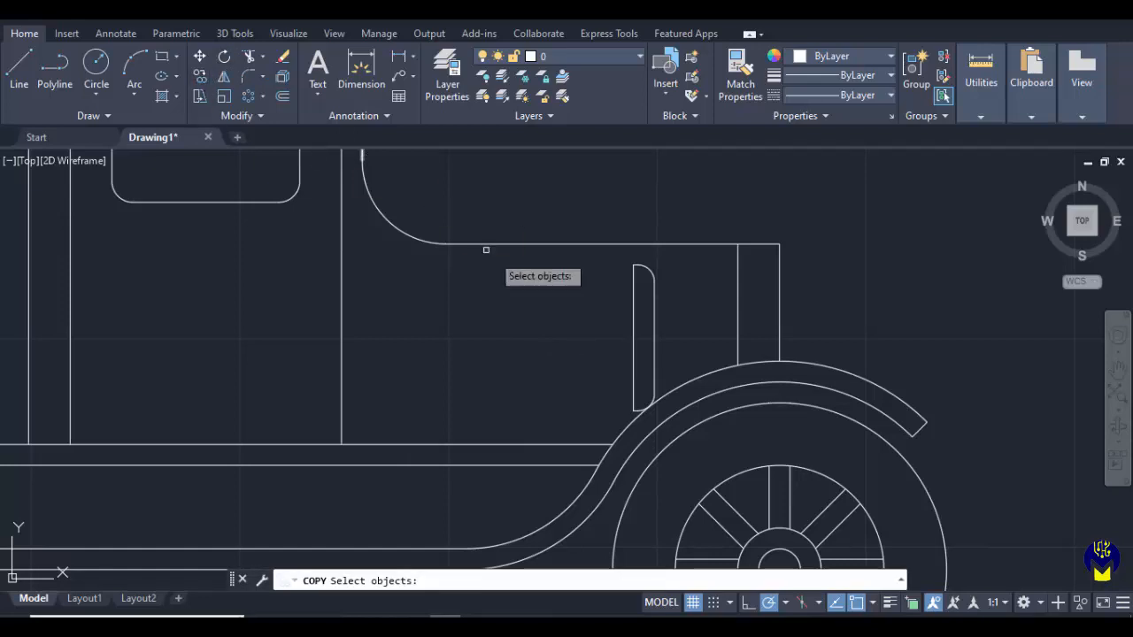
pyautogui.click(653, 273)
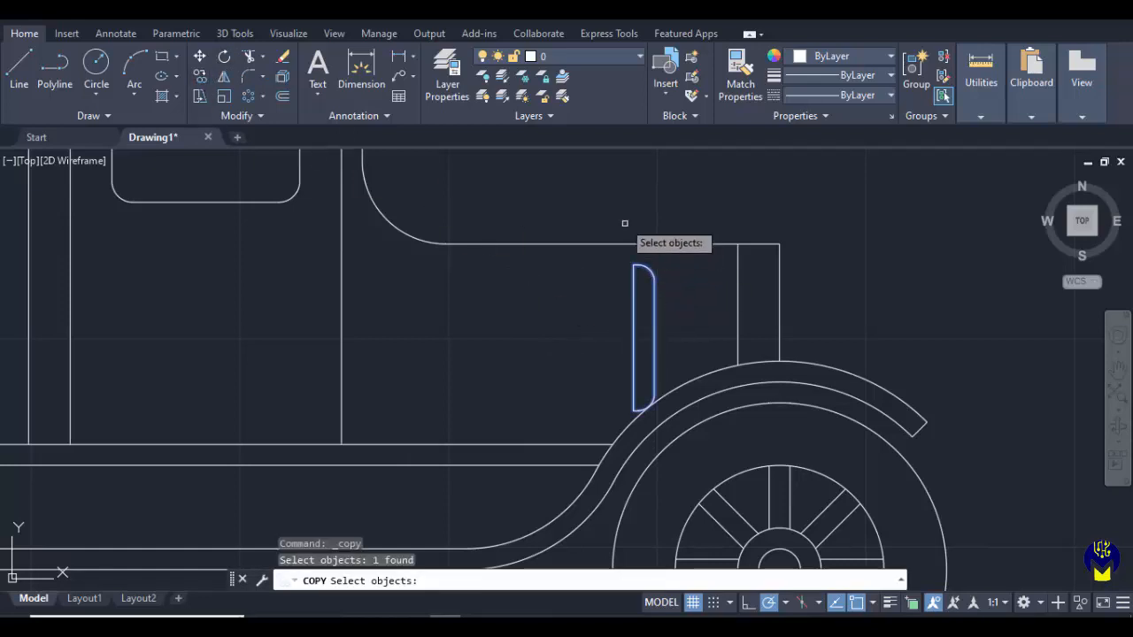
pyautogui.press('Return')
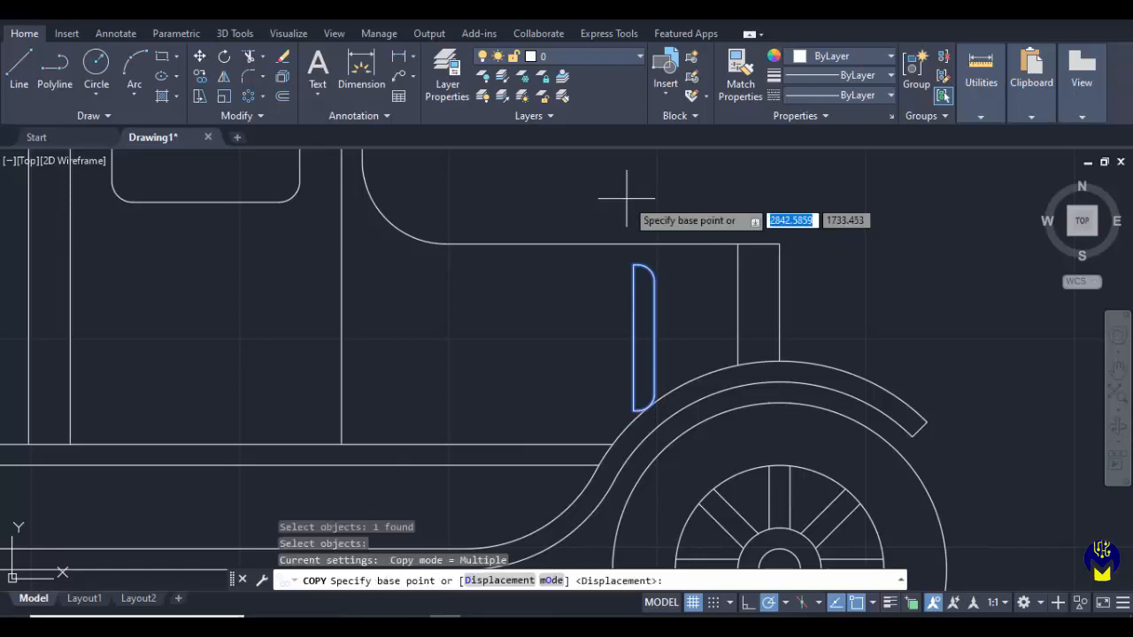
pyautogui.click(669, 196)
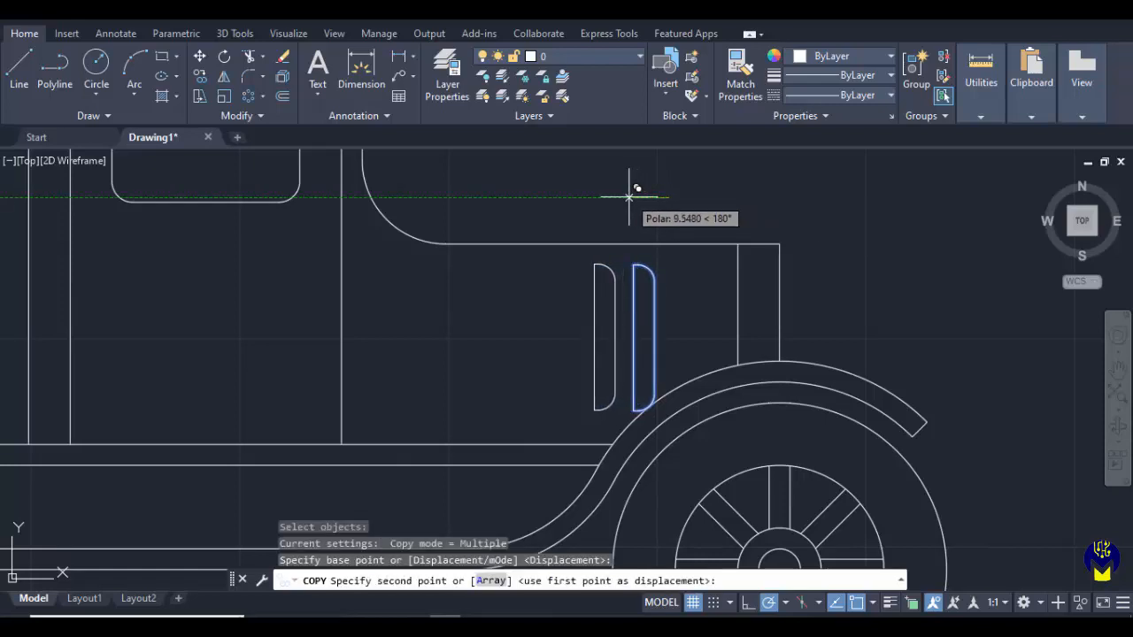
pyautogui.write('10')
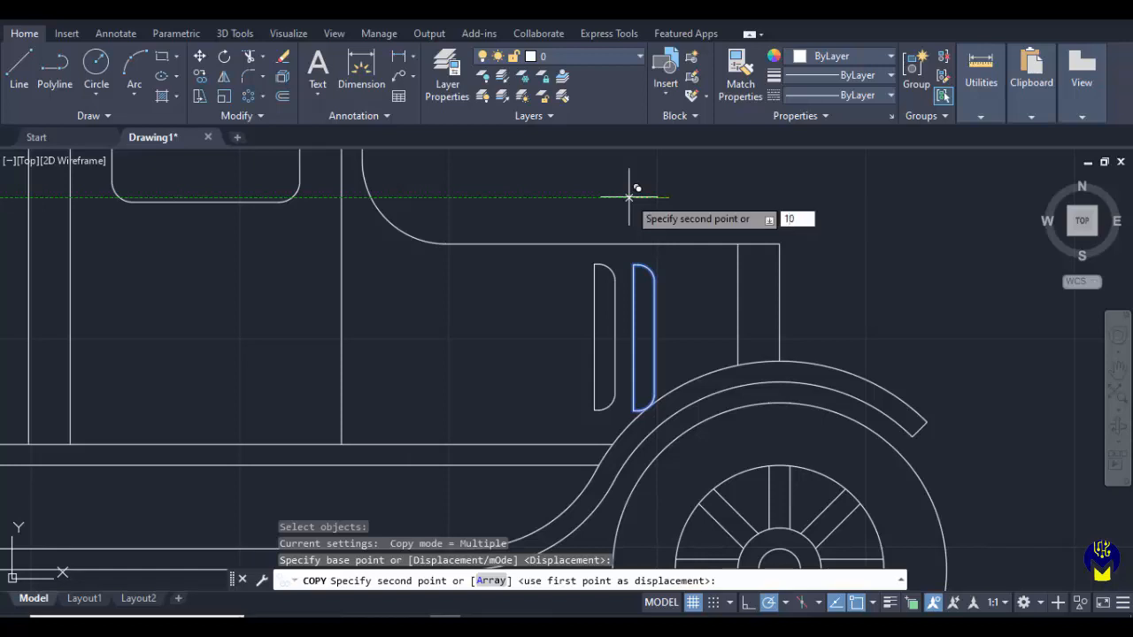
pyautogui.press('Return')
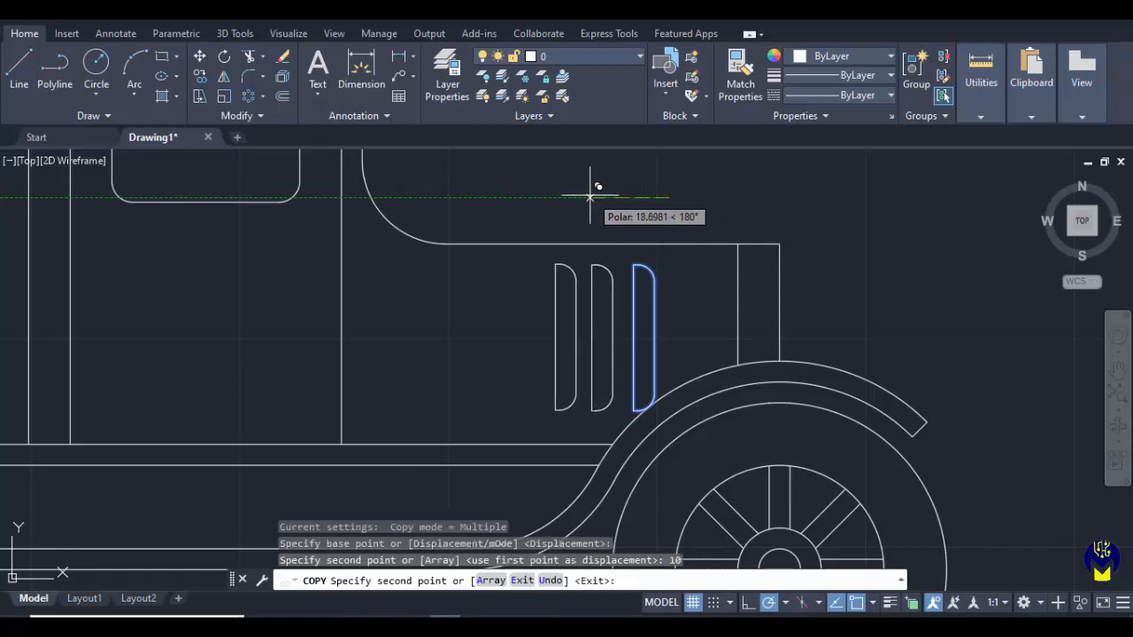
pyautogui.write('20')
pyautogui.press('Return')
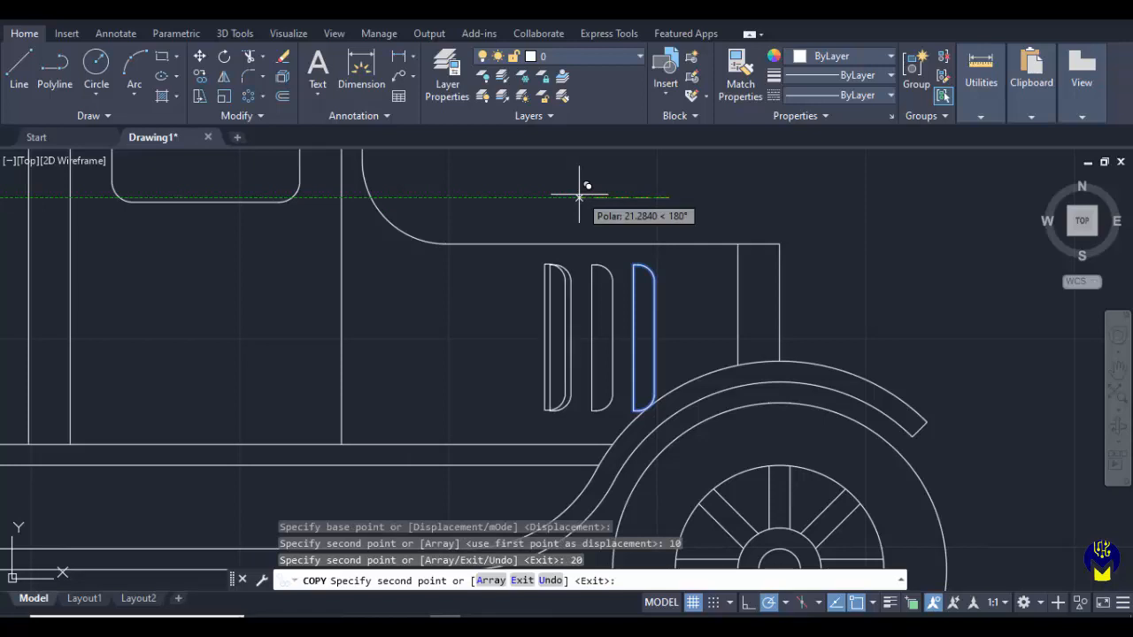
pyautogui.write('30')
pyautogui.press('Return')
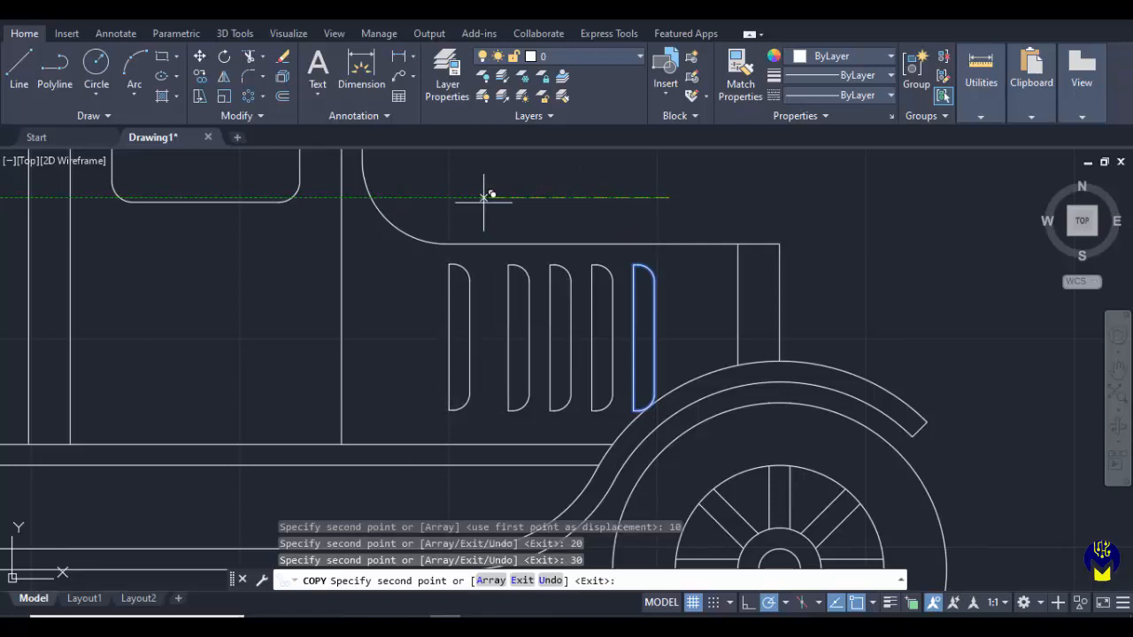
pyautogui.write('40')
pyautogui.press('Return')
pyautogui.press('Return')
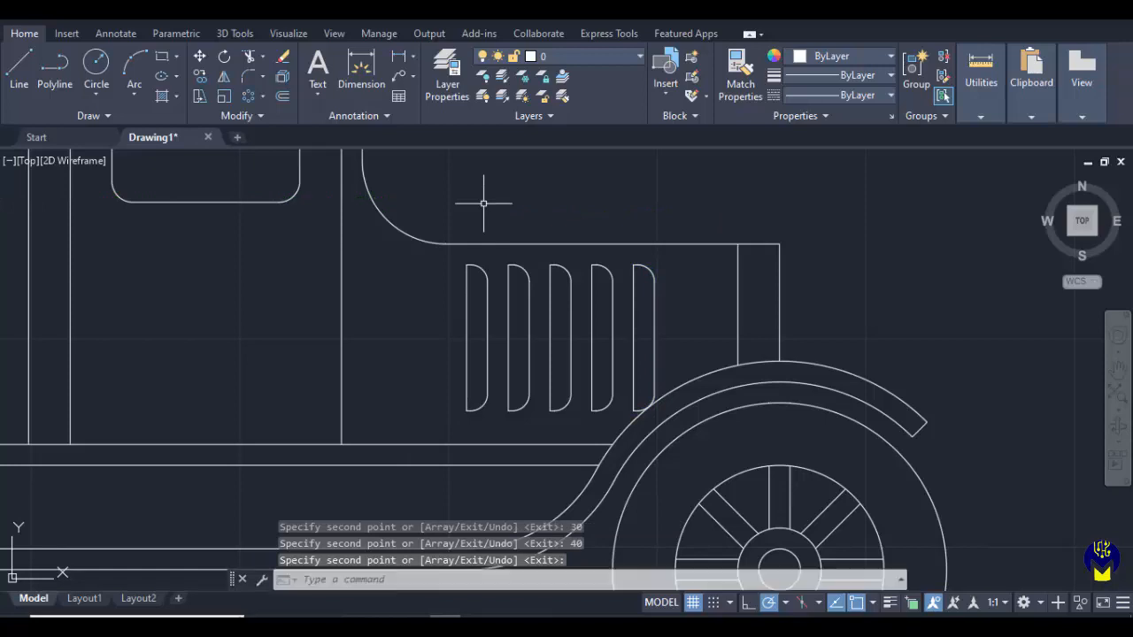
# Undo the copies of the hood vent
pyautogui.hotkey('ctrl', 'z')
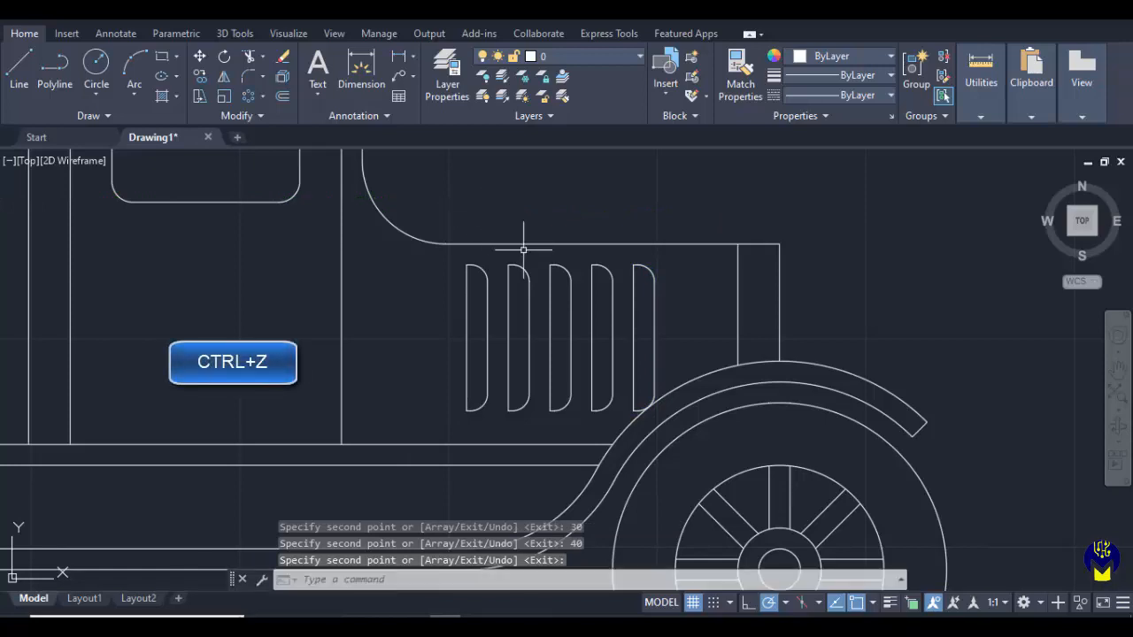
pyautogui.hotkey('ctrl', 'z')
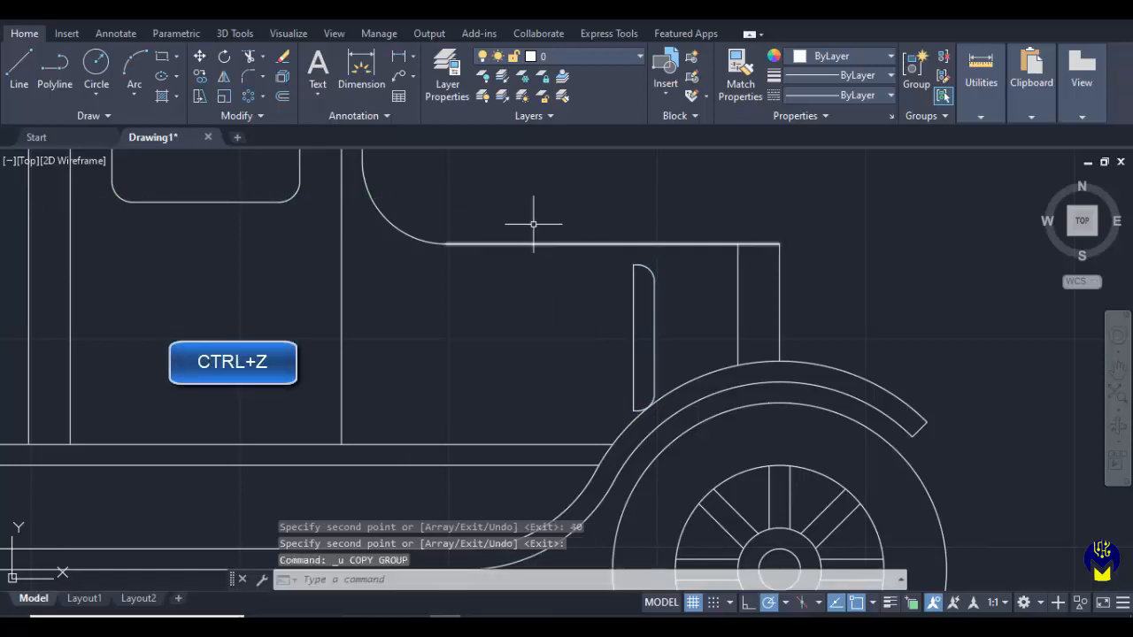
# Create a rectangular array of the hood vent and set it to 1 row
pyautogui.click(264, 95)
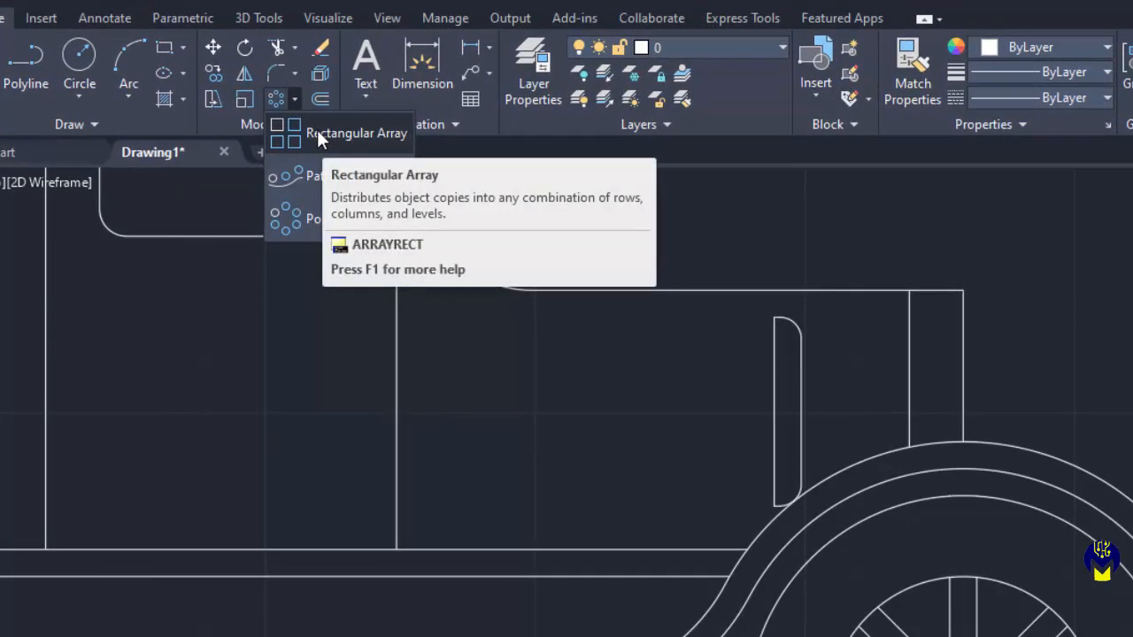
pyautogui.click(321, 133)
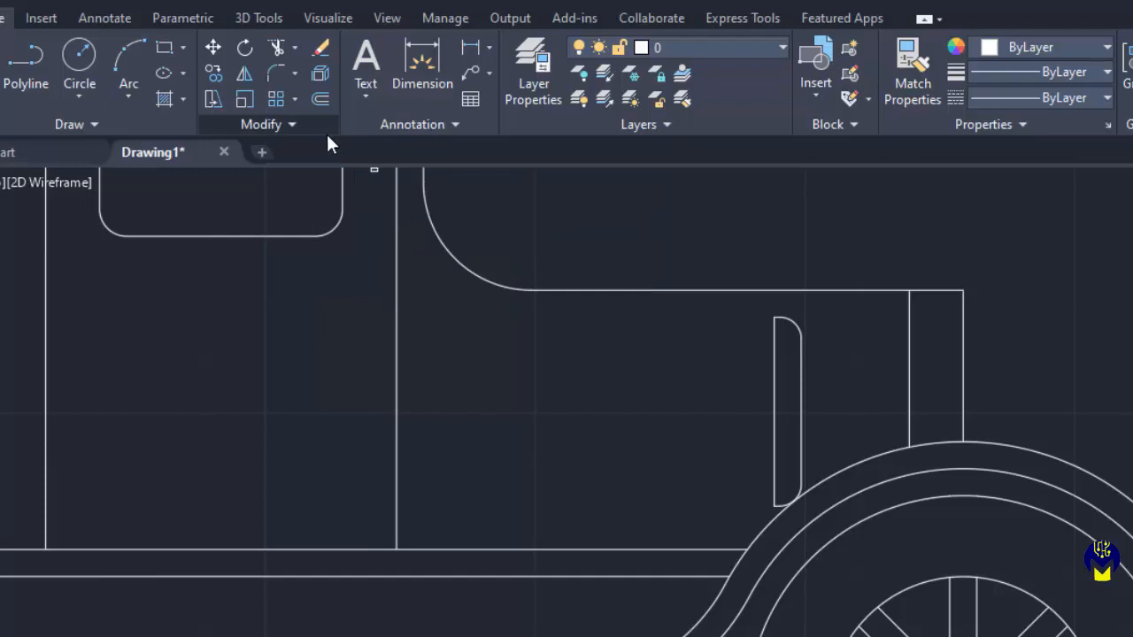
pyautogui.click(800, 359)
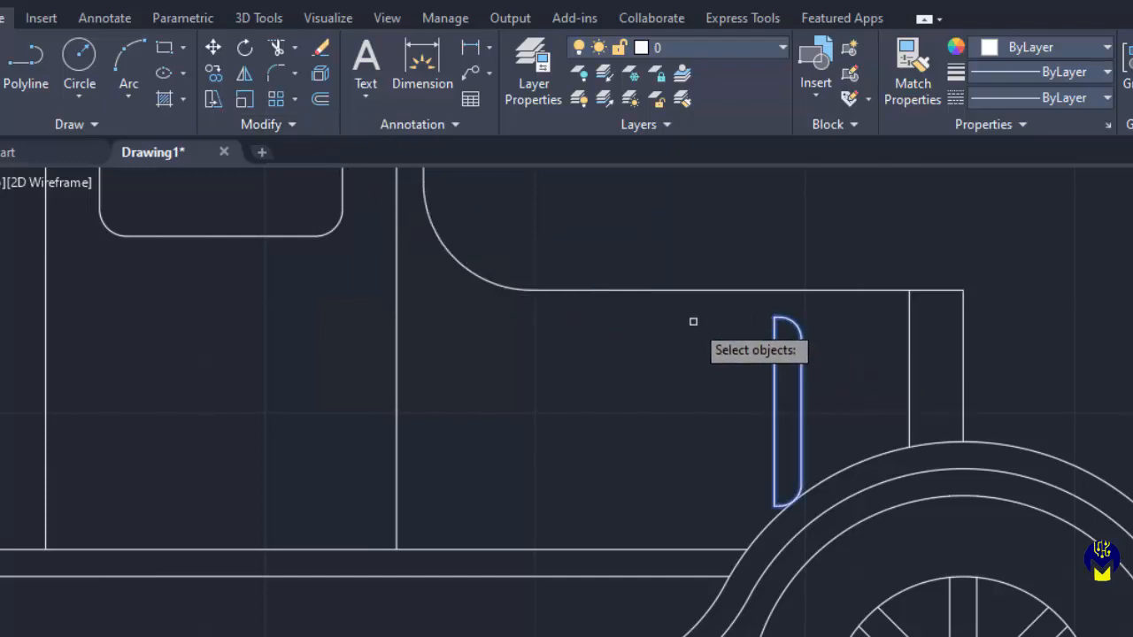
pyautogui.press('Return')
pyautogui.scroll(-4, 690, 330)
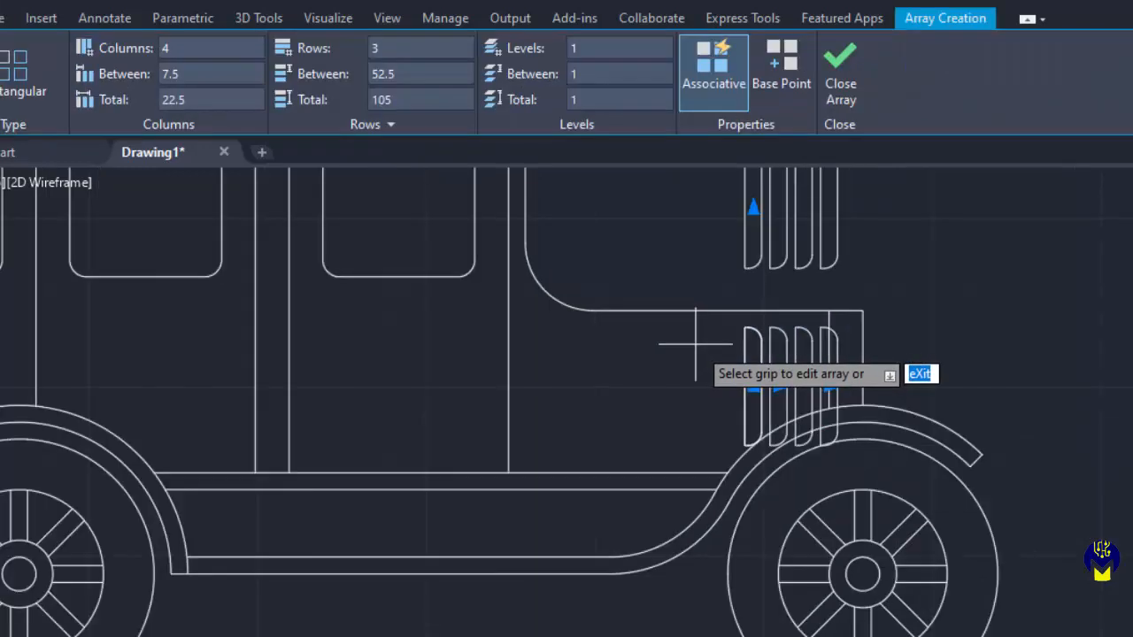
pyautogui.moveTo(833, 278)
pyautogui.mouseDown(button='middle')
pyautogui.moveTo(809, 346)
pyautogui.moveTo(755, 389)
pyautogui.mouseUp(button='middle')
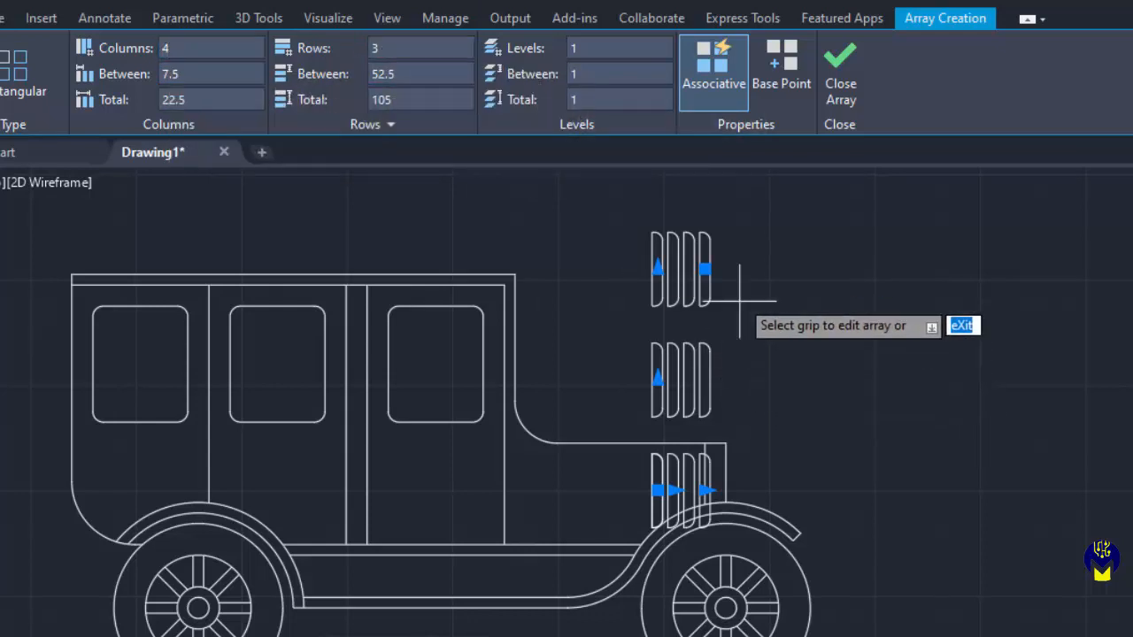
pyautogui.moveTo(391, 48); pyautogui.dragTo(275, 39)
pyautogui.write('1')
pyautogui.press('Return')
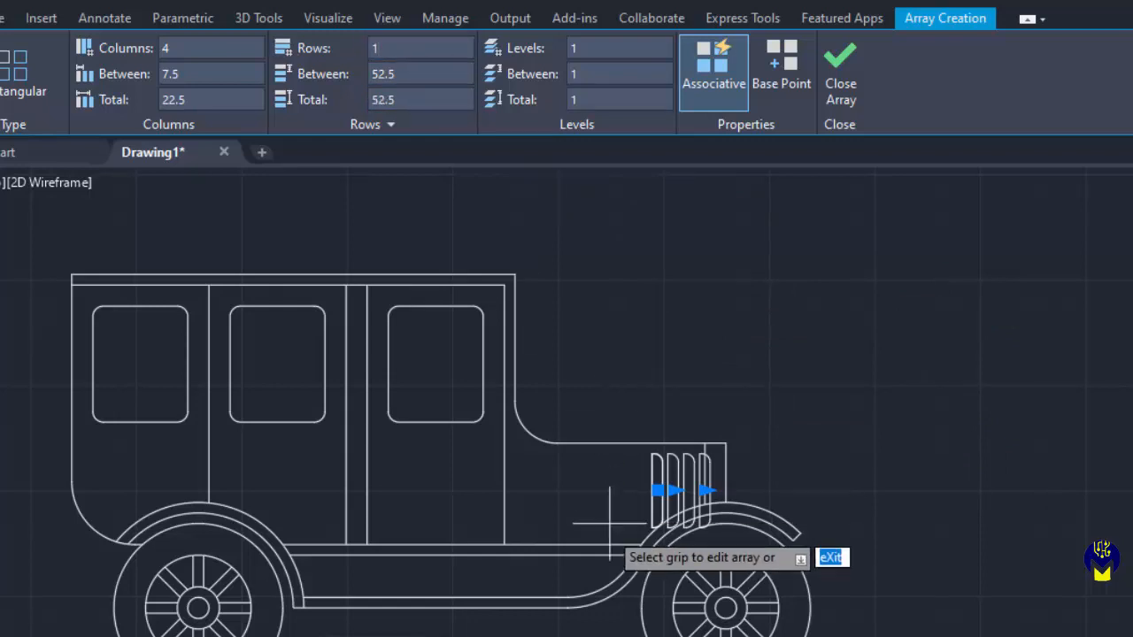
# Set the hood vent array to 5 columns with a column spacing of 10
pyautogui.click(177, 48)
pyautogui.write('5')
pyautogui.press('Return')
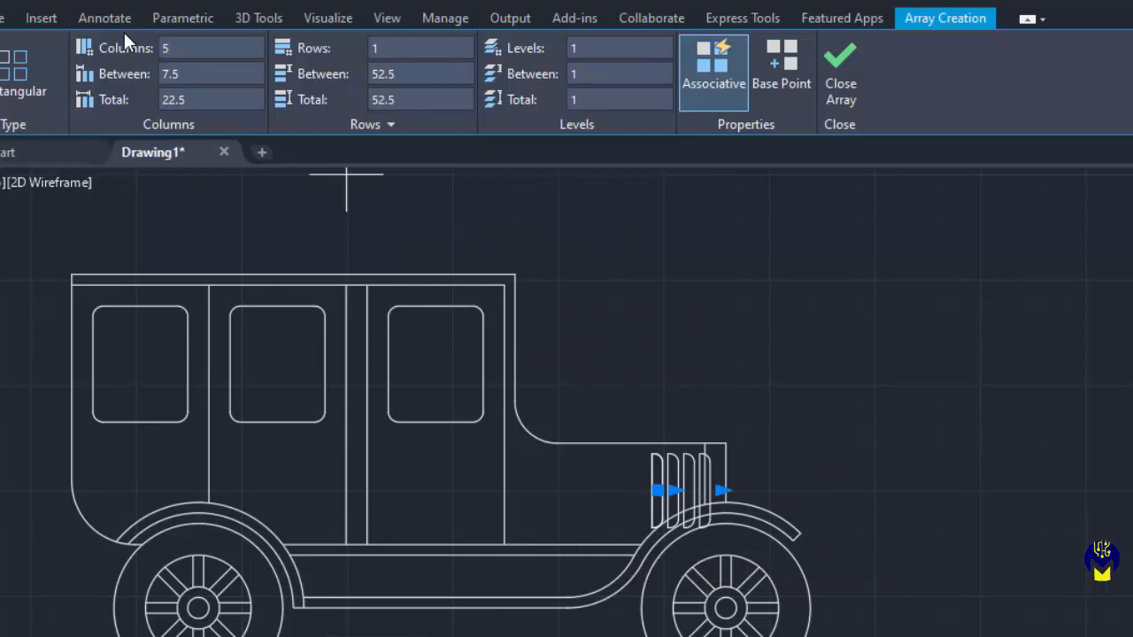
pyautogui.click(170, 73)
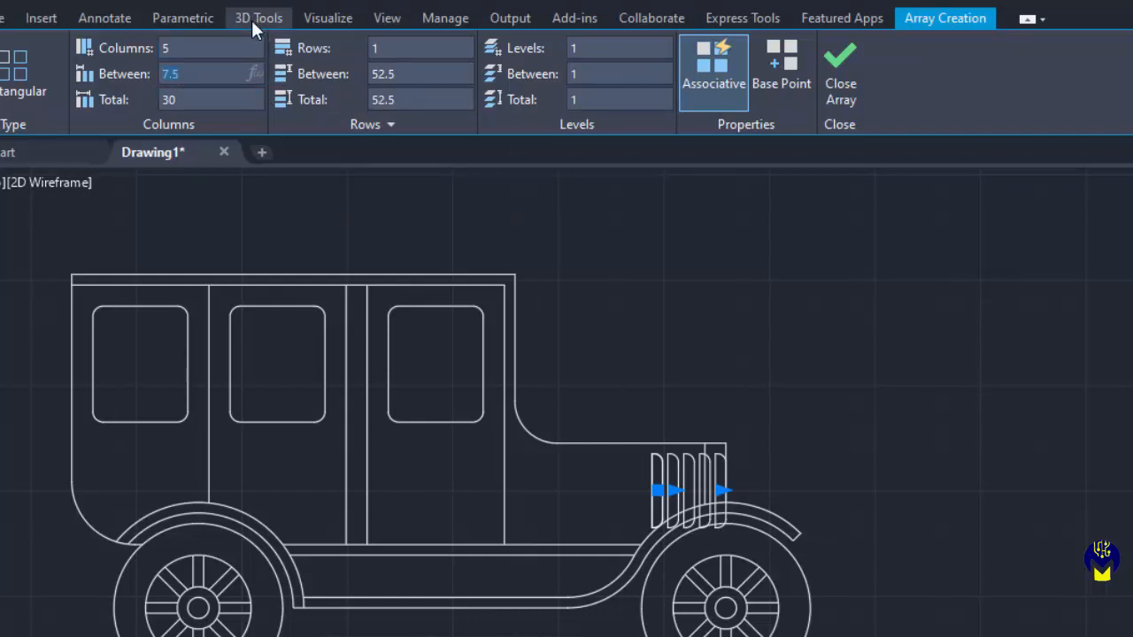
pyautogui.write('10')
pyautogui.press('Return')
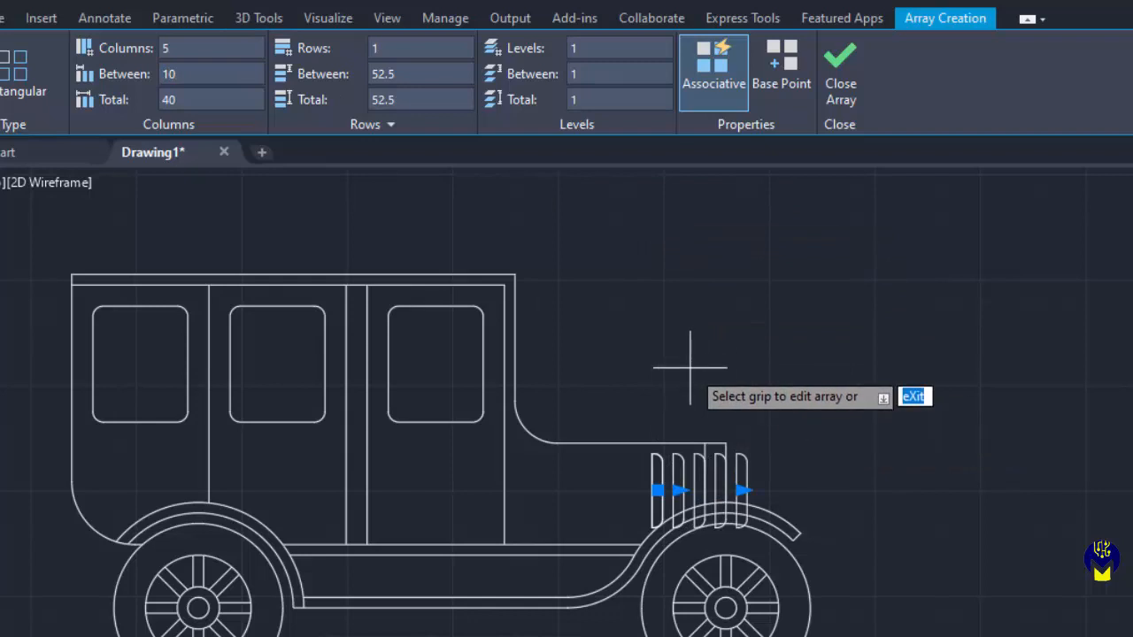
# Reverse the vent array toward the rear of the car with a column spacing of -10 and finish the array
pyautogui.click(167, 72)
pyautogui.write('-')
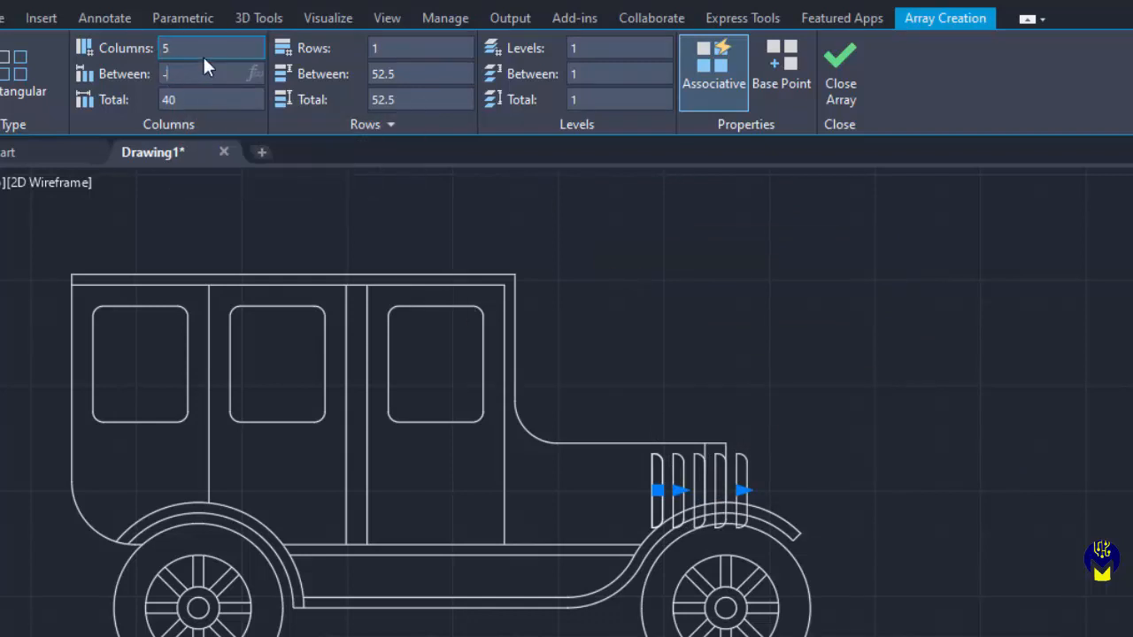
pyautogui.write('10')
pyautogui.press('Return')
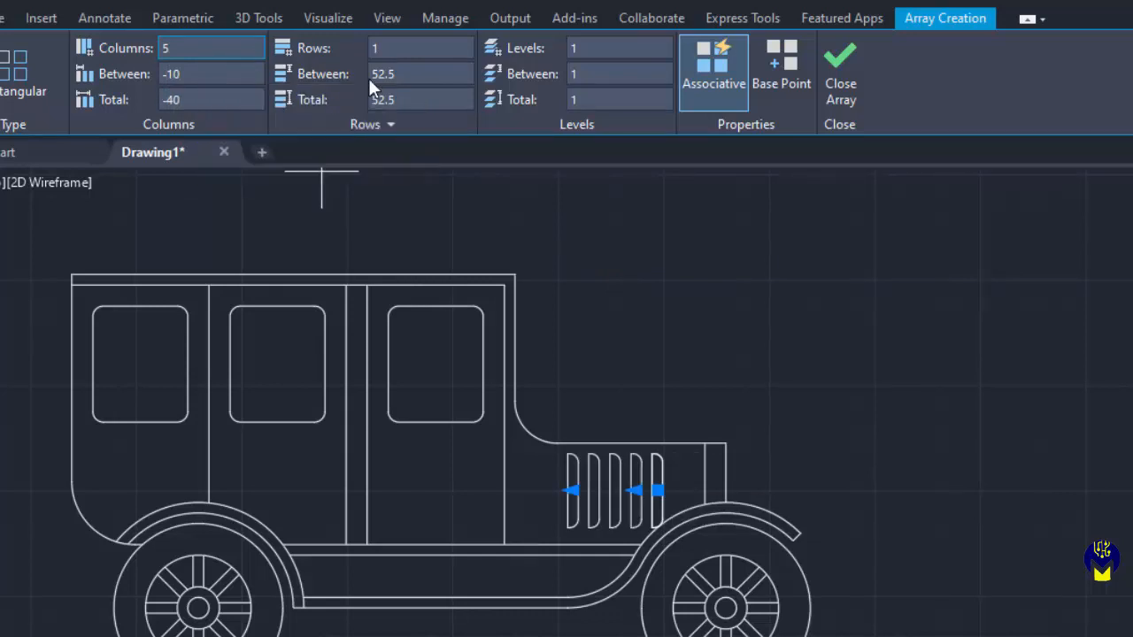
pyautogui.click(839, 58)
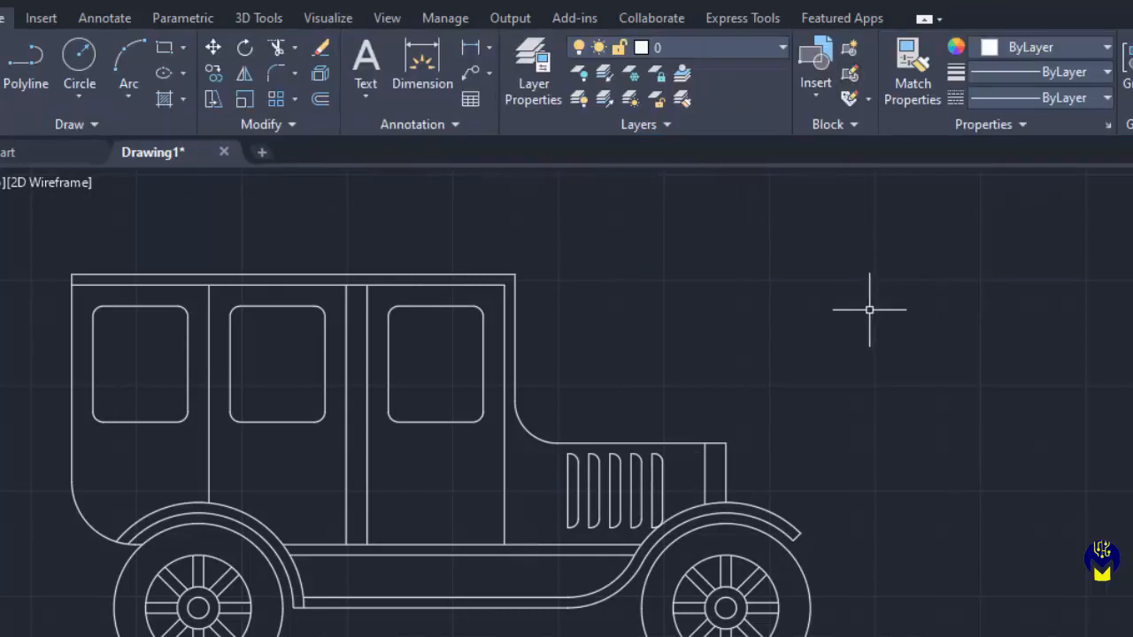
pyautogui.scroll(-2, 867, 313)
pyautogui.moveTo(852, 321); pyautogui.dragTo(911, 316, button='middle')
pyautogui.scroll(2, 911, 316)
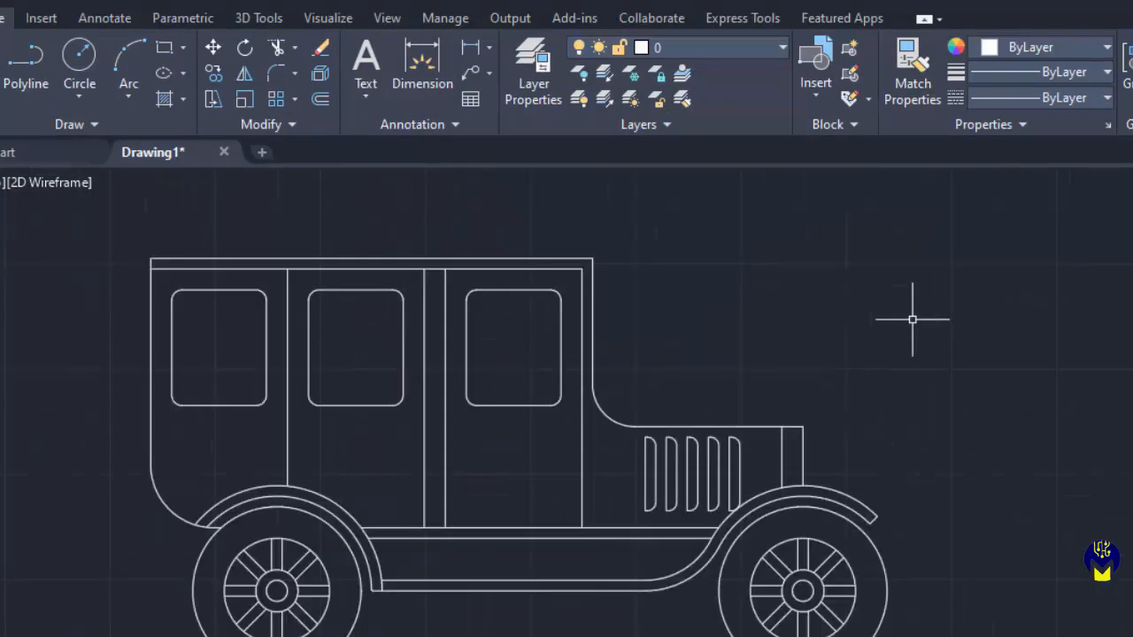
pyautogui.scroll(-2, 913, 323)
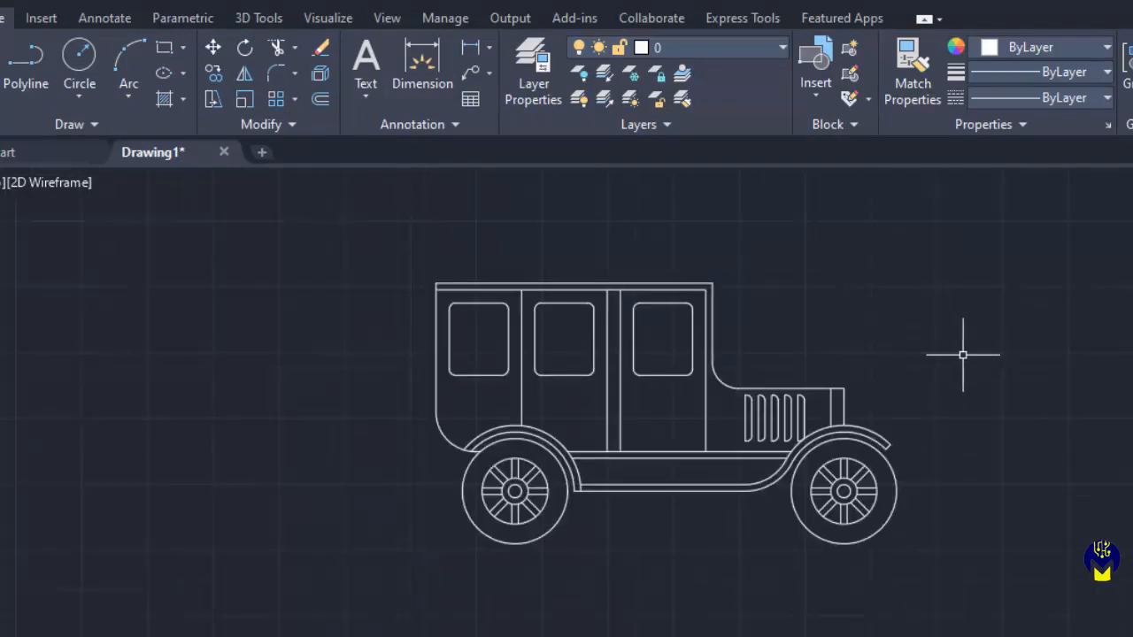